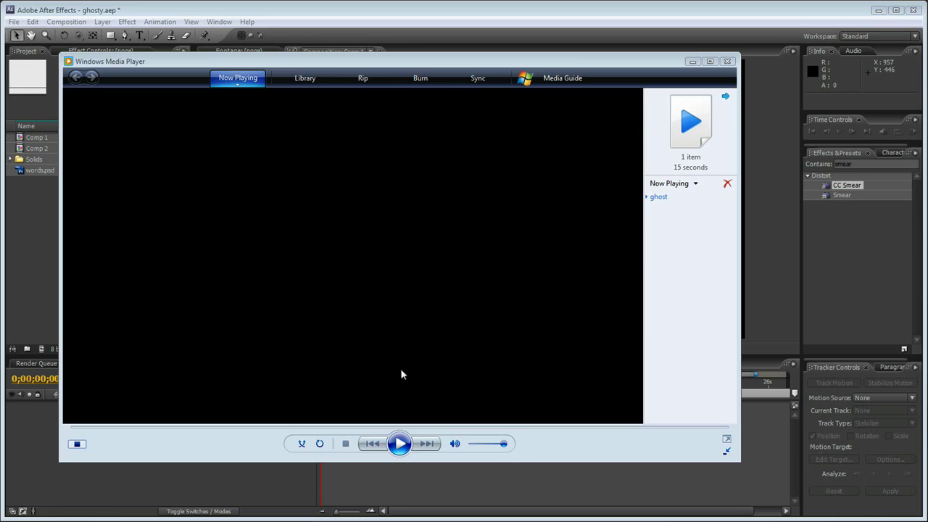
Play the finished ghost clip, restart it from about the two-second mark and pause it.
left_click(400, 444)
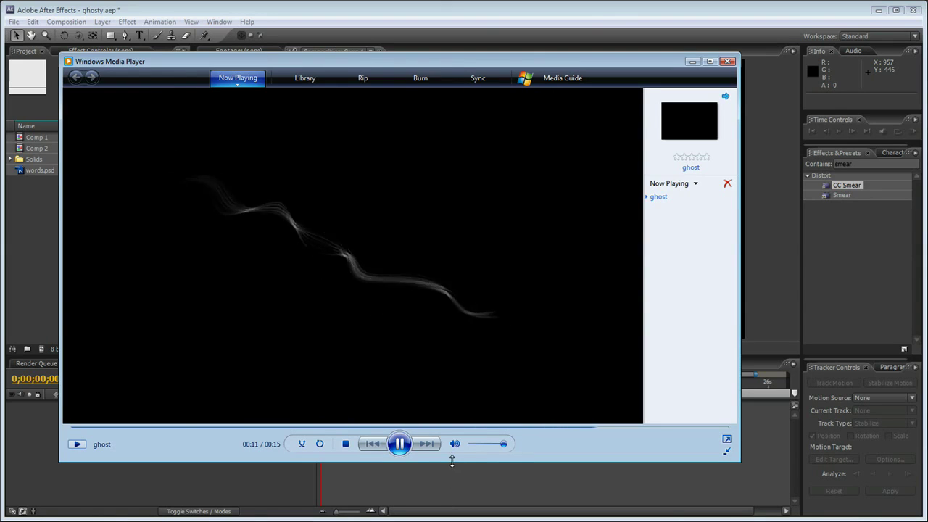
left_click(400, 443)
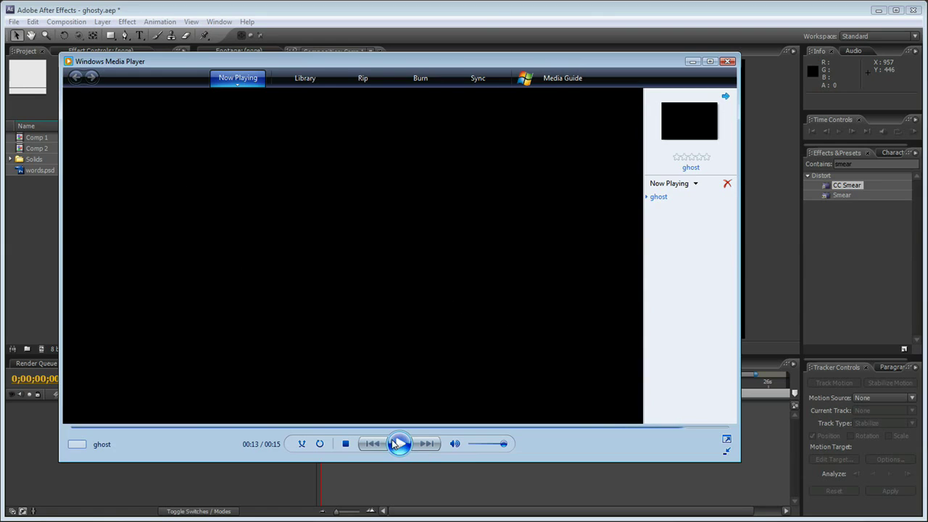
left_click(194, 427)
left_click(398, 444)
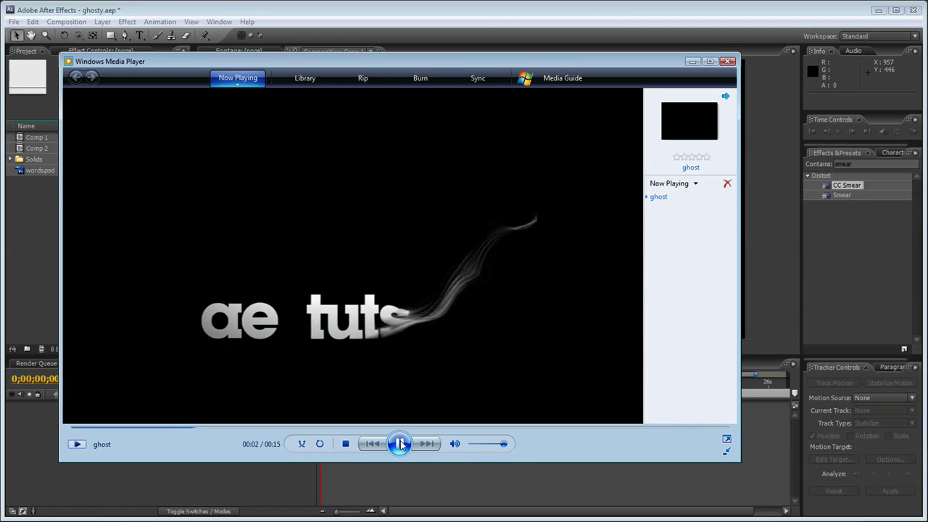
left_click(396, 444)
Mute the clip, examine its smear effect at several later points, and close the player to return to After Effects.
left_click(455, 444)
left_click_drag(228, 427, 179, 431)
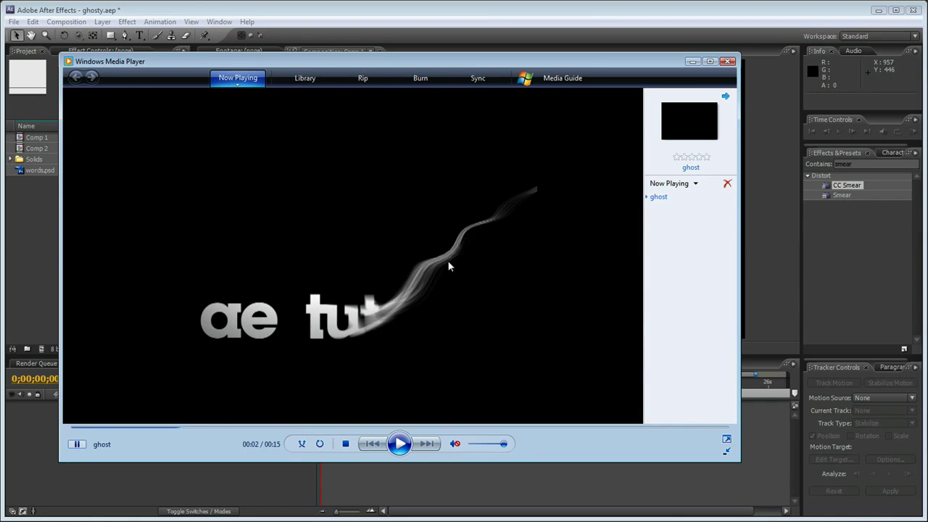
left_click(355, 427)
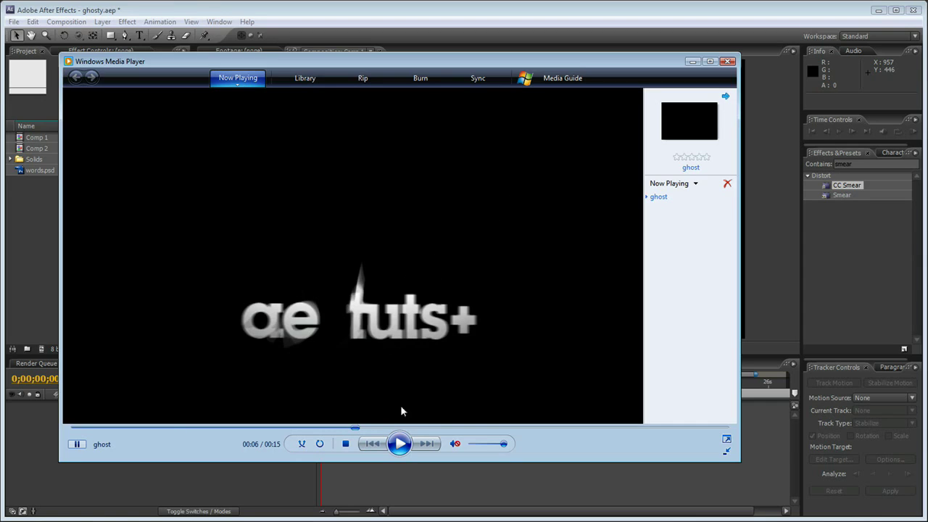
left_click_drag(367, 428, 476, 430)
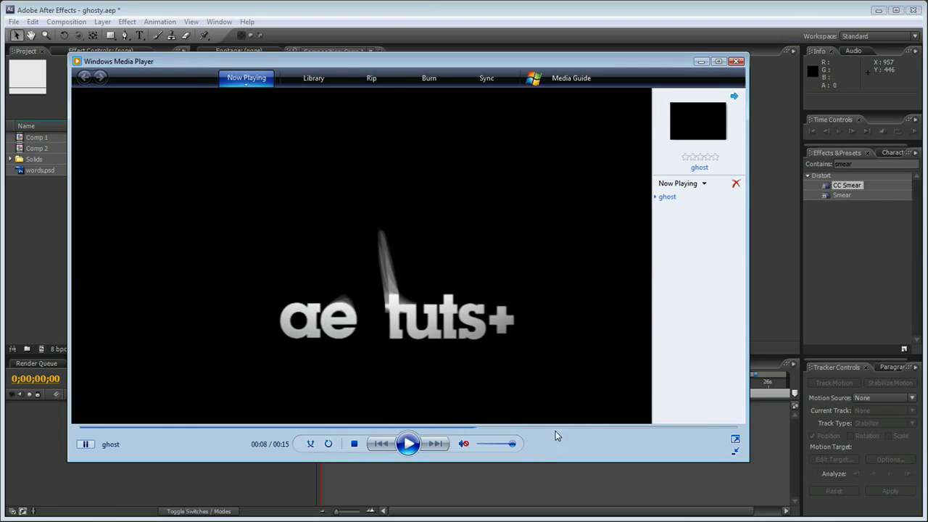
left_click(592, 429)
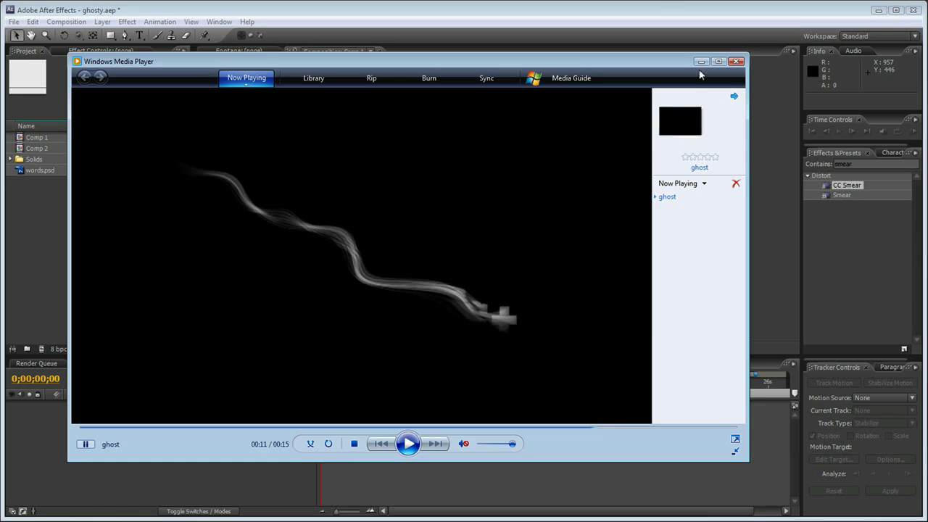
left_click(736, 62)
left_click(94, 412)
left_click(82, 287)
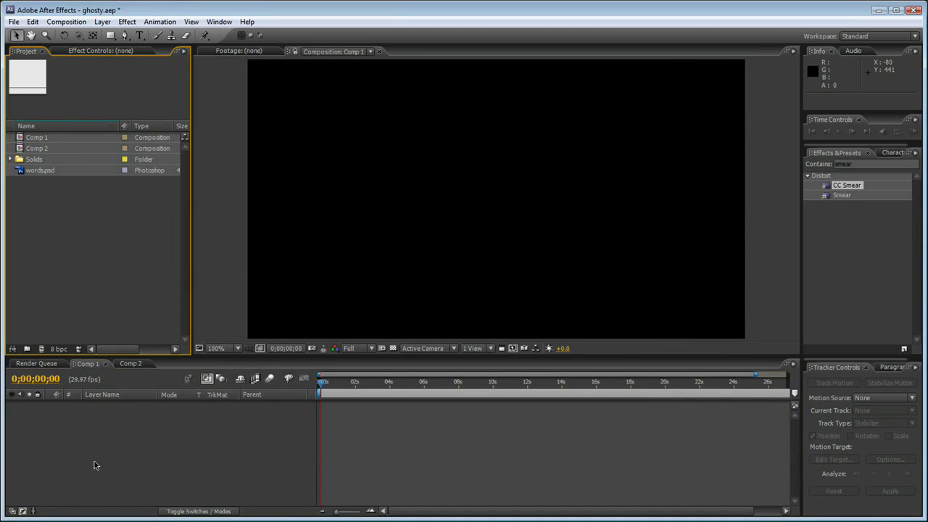
left_click(140, 36)
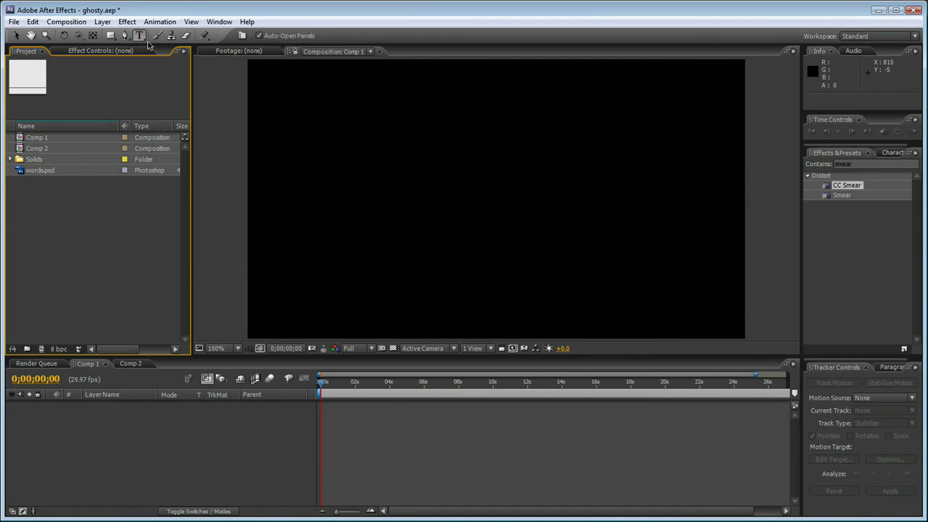
left_click(358, 215)
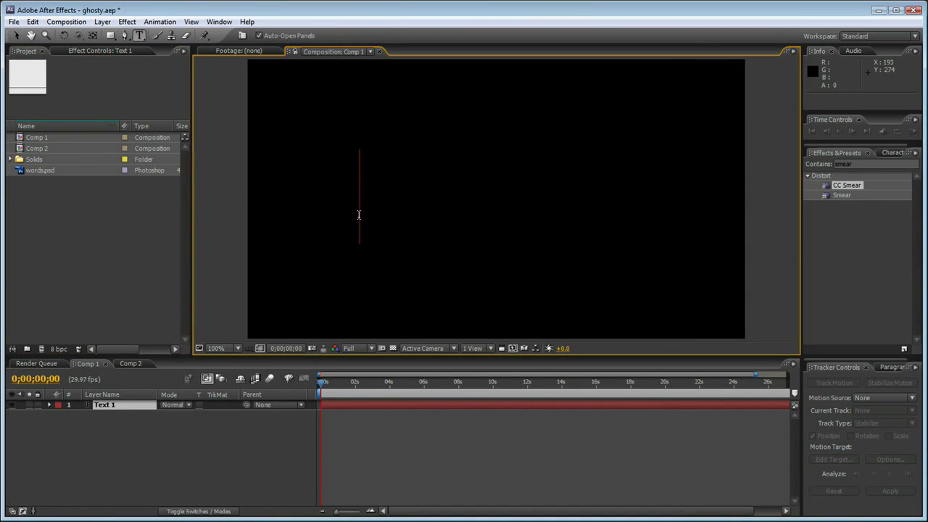
type("adam is")
key("BackSpace")
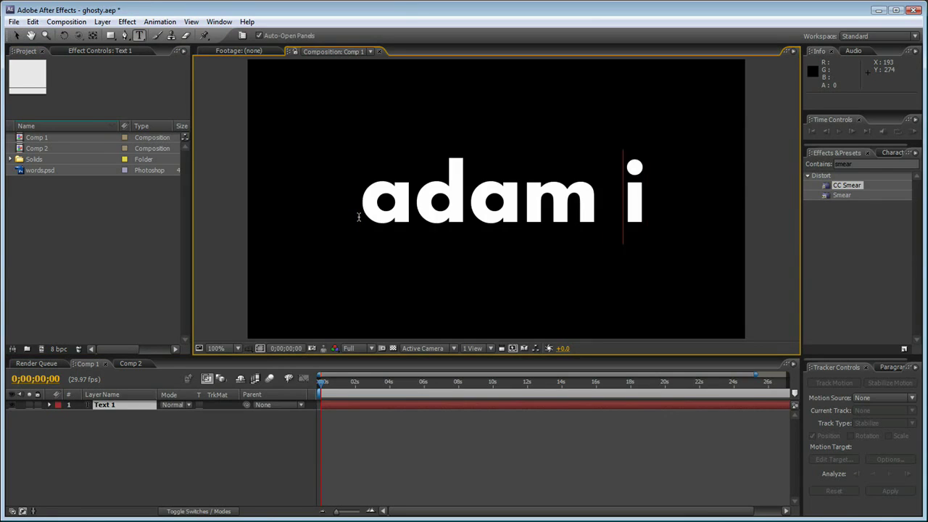
key("ctrl+a")
key("BackSpace")
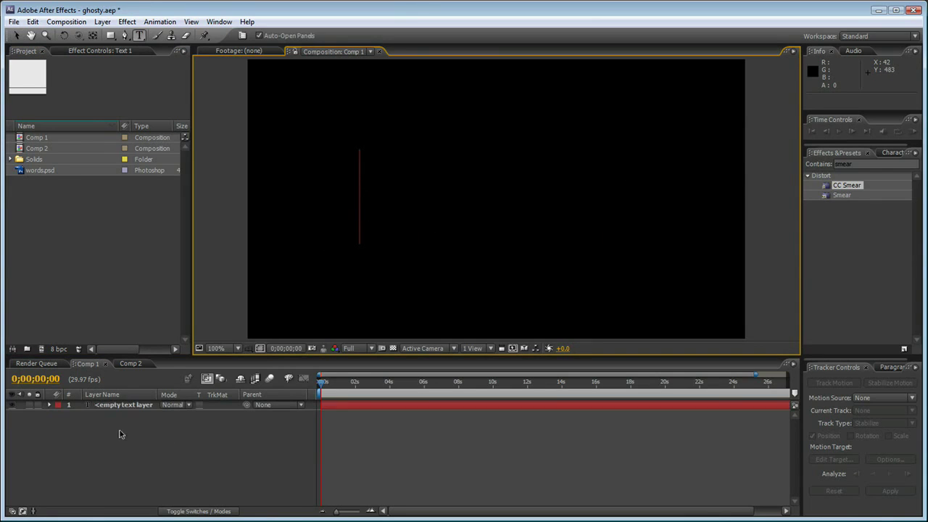
left_click(121, 439)
key("Delete")
Add words.psd as a layer in Comp 1 and scale it to 20%.
left_click(88, 184)
left_click_drag(32, 175, 176, 435)
scroll(439, 163, "down", 2)
key("v")
key("s")
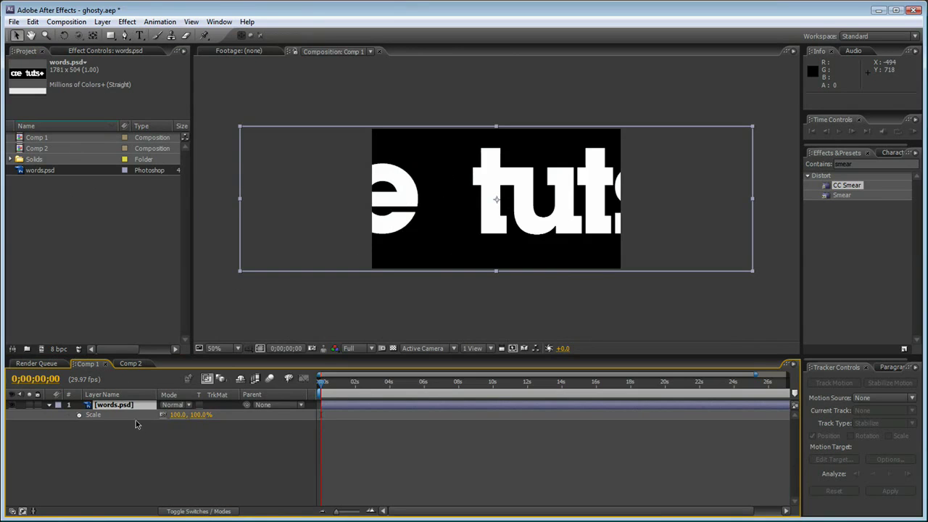
left_click_drag(176, 418, 119, 419)
key("alt+shift+s")
Move the words.psd artwork to the lower left area of the composition frame.
key(".")
left_click_drag(444, 209, 335, 297)
left_click(215, 441)
Pre-compose the words.psd layer as "words", moving all attributes into the new composition.
left_click(116, 406)
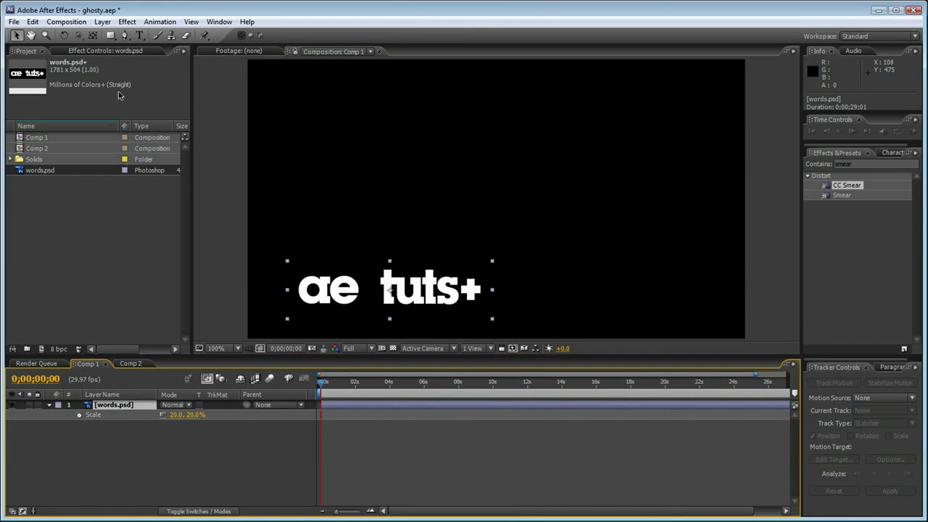
left_click(103, 22)
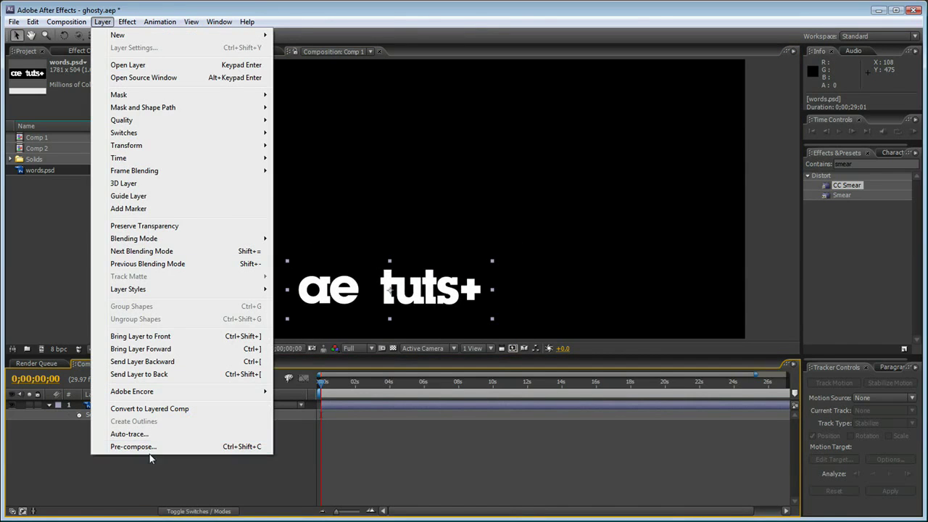
left_click(83, 454)
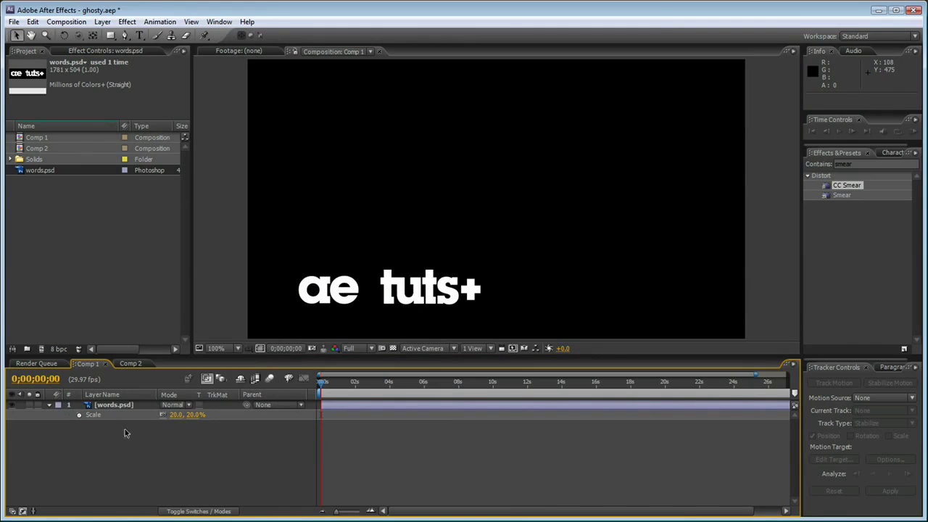
left_click(116, 406)
key("ctrl+shift+c")
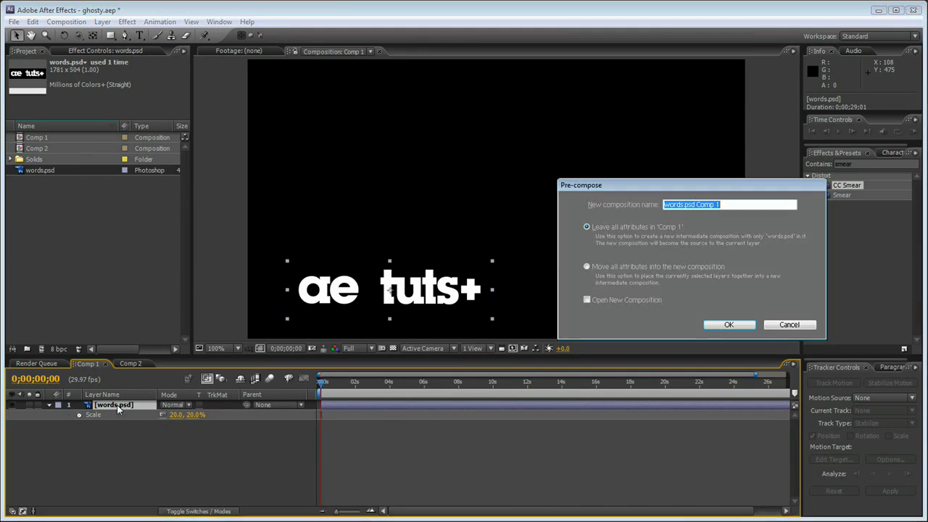
left_click(587, 267)
left_click_drag(718, 204, 630, 202)
type("wor")
key("Return")
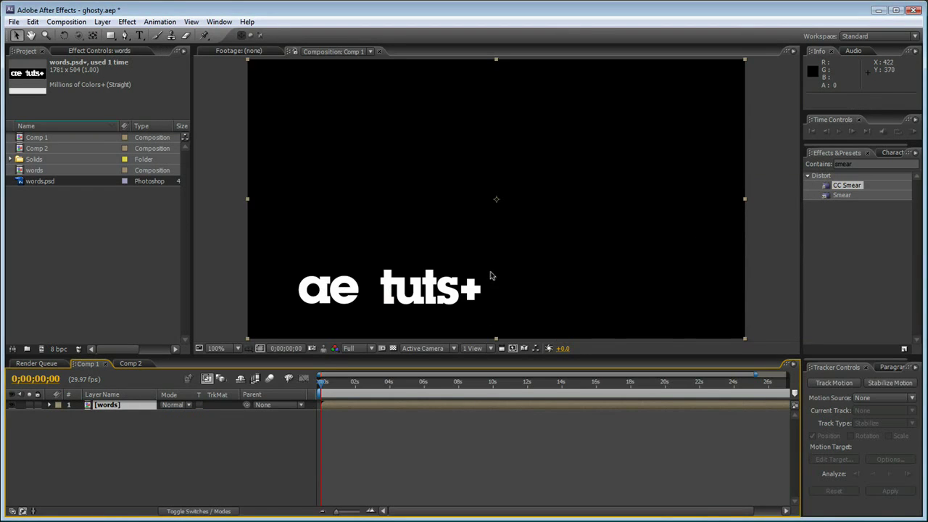
Deselect the words layer and search the effects library for "smear".
left_click(211, 435)
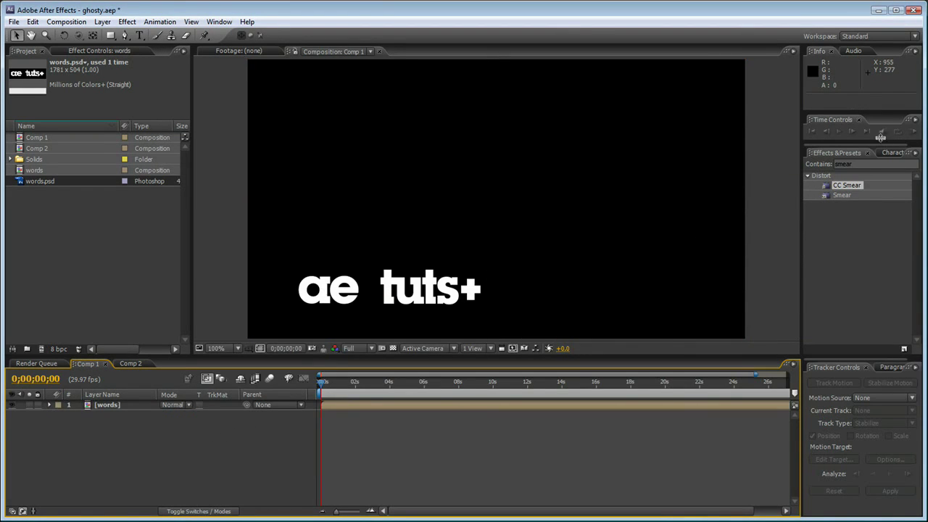
left_click(854, 166)
type("smear")
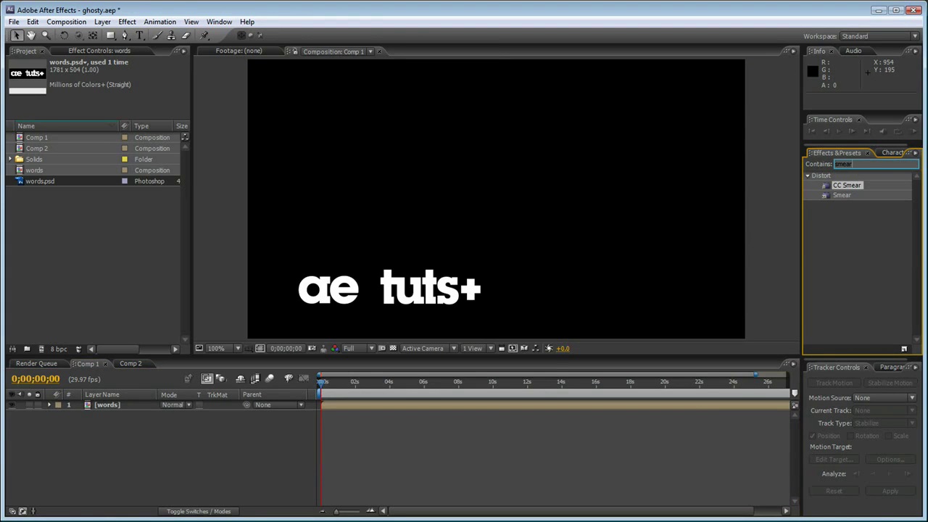
Open Comp 2 and display the CC Smear settings of its Black Solid 1 layer.
left_click(131, 363)
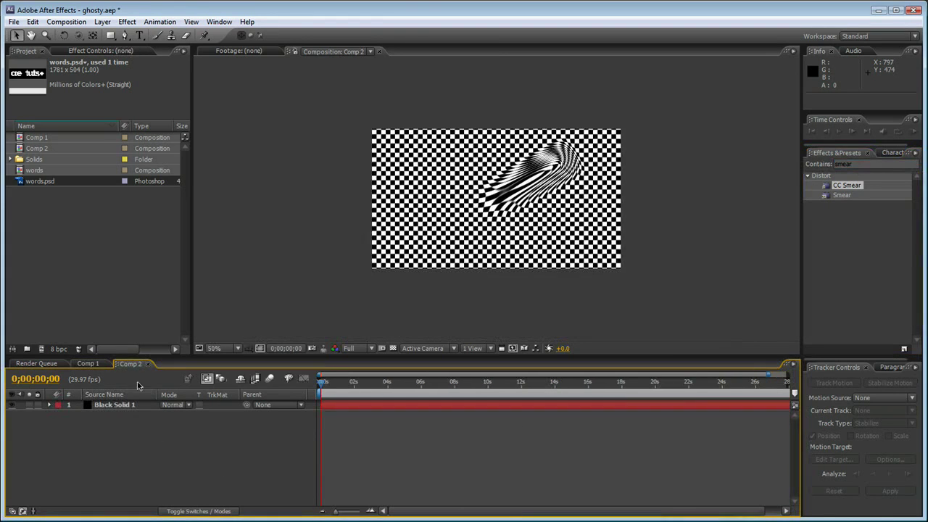
key("period")
key("comma")
key("period")
left_click(125, 408)
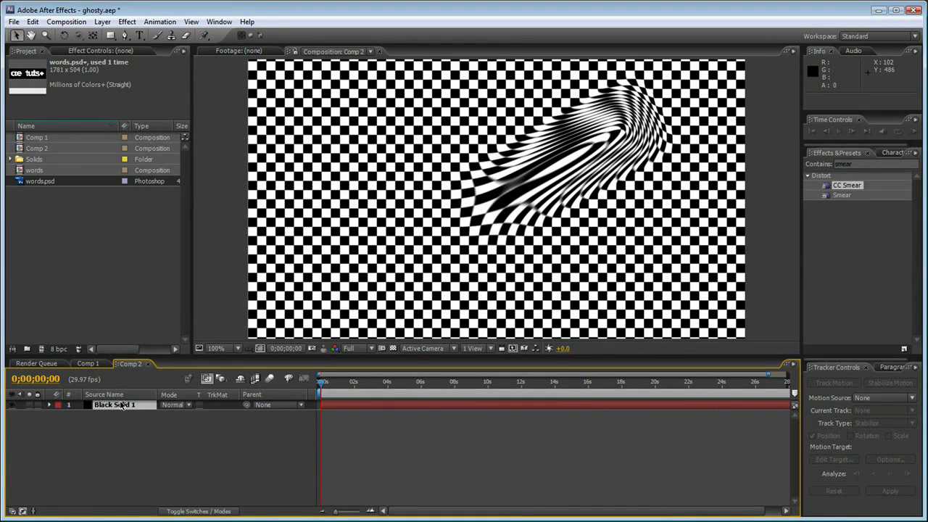
key("e")
left_click(93, 422)
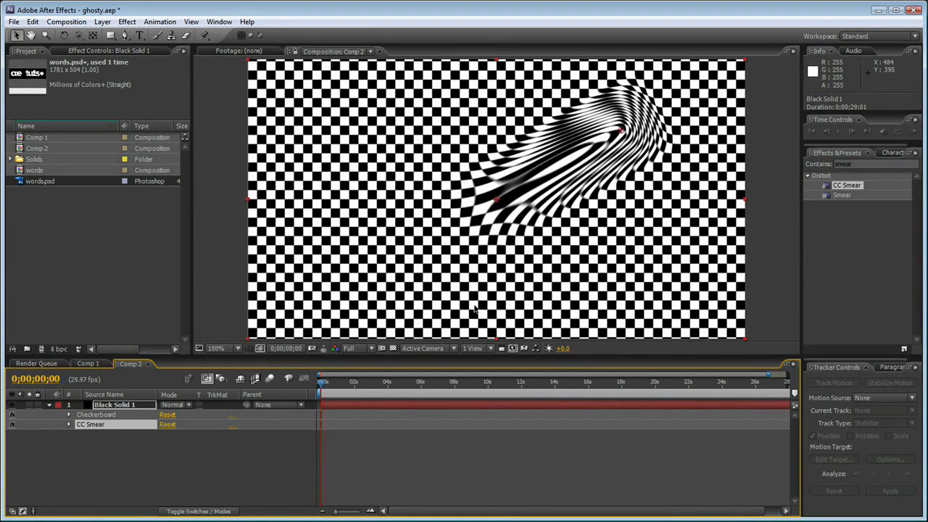
left_click(91, 52)
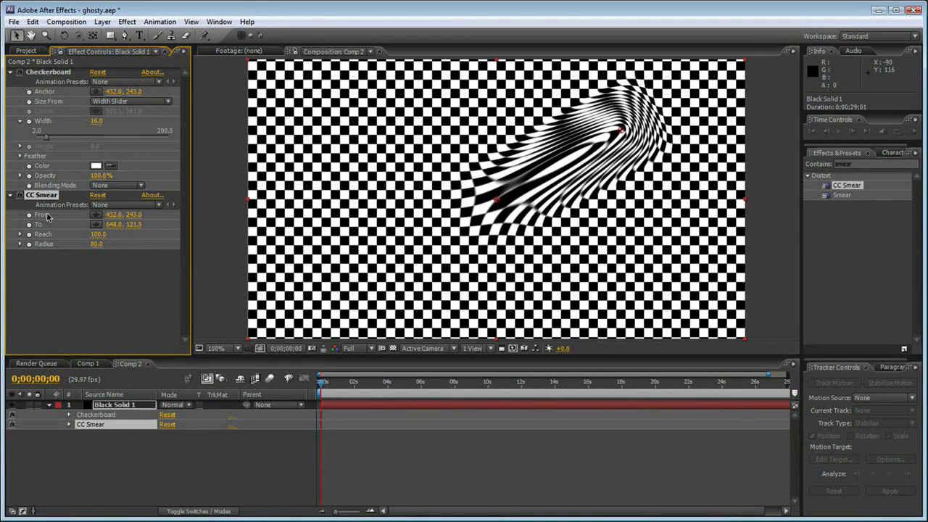
Place the CC Smear From point at about 324, 180 and the To point at about 493, 229.
left_click(96, 215)
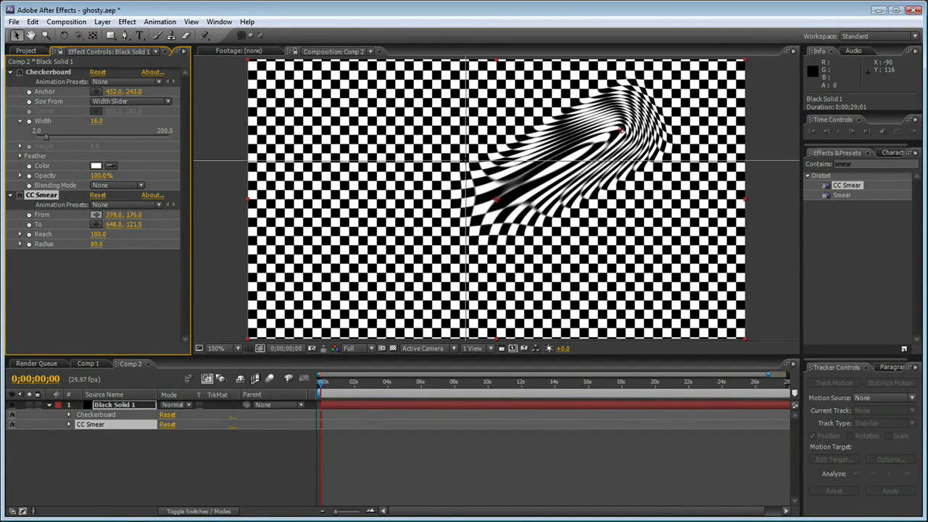
left_click(435, 163)
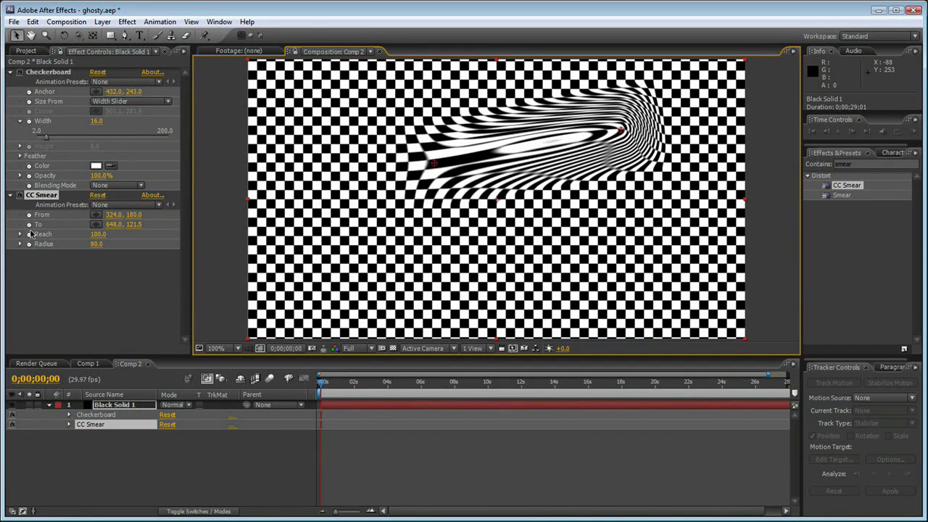
left_click(95, 224)
left_click(532, 190)
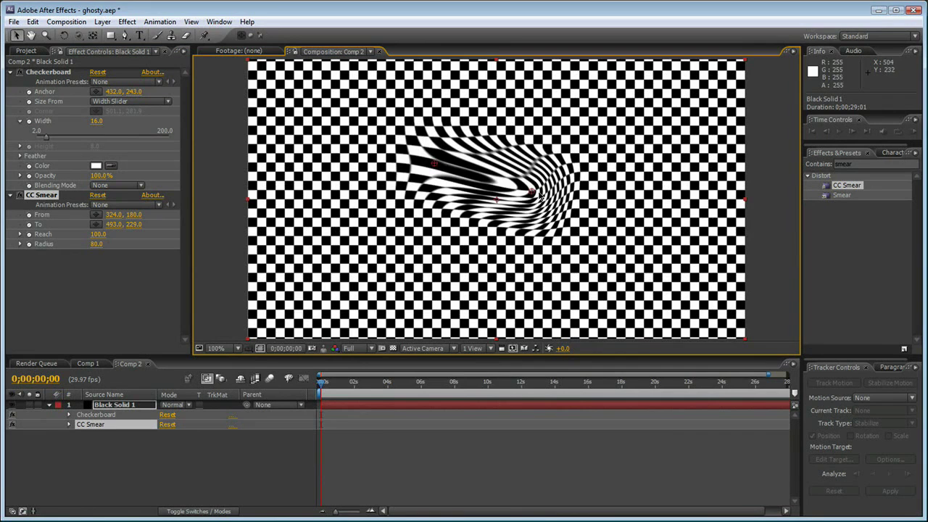
Reposition the CC Smear points to try different stretches, setting From to about 187, 233 and To to about 455, 173.
left_click_drag(536, 192, 506, 155)
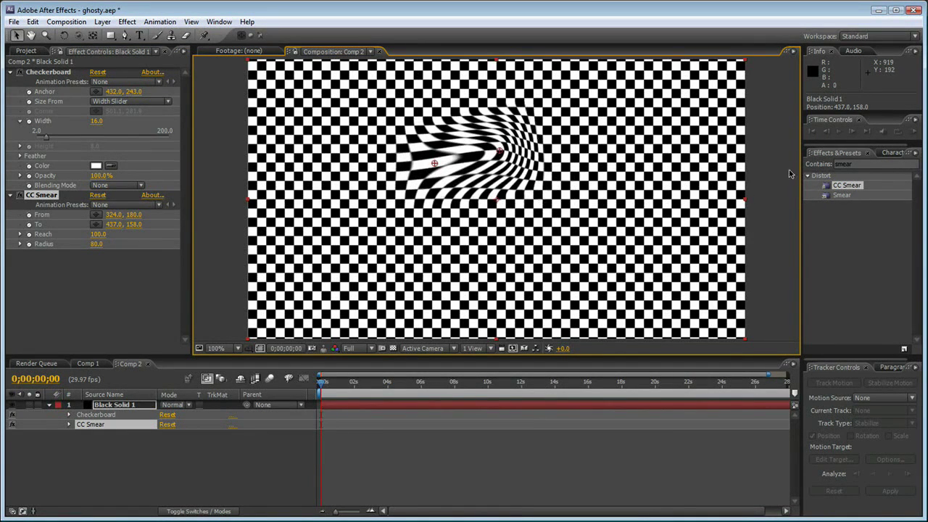
left_click_drag(438, 168, 358, 199)
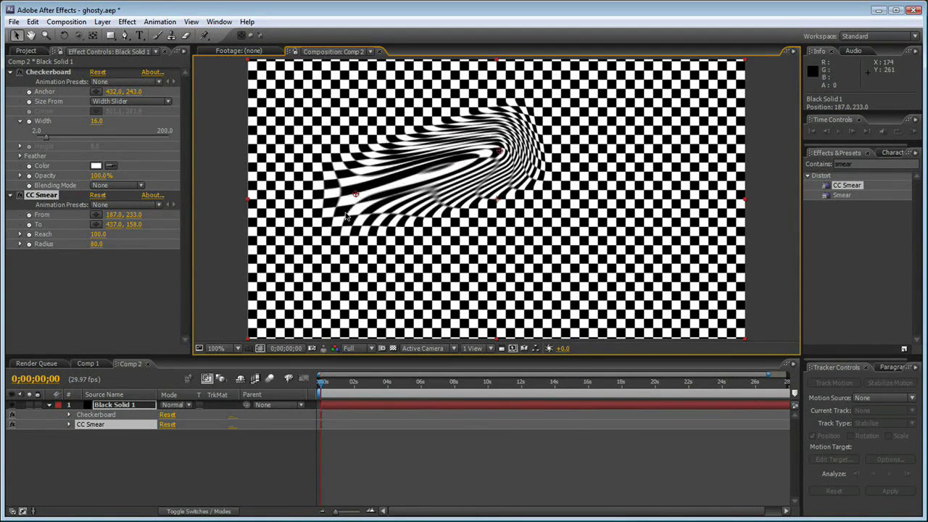
mouse_move(499, 152)
left_mouse_down()
mouse_move(508, 163)
mouse_move(501, 174)
mouse_move(491, 149)
mouse_move(507, 145)
left_mouse_up()
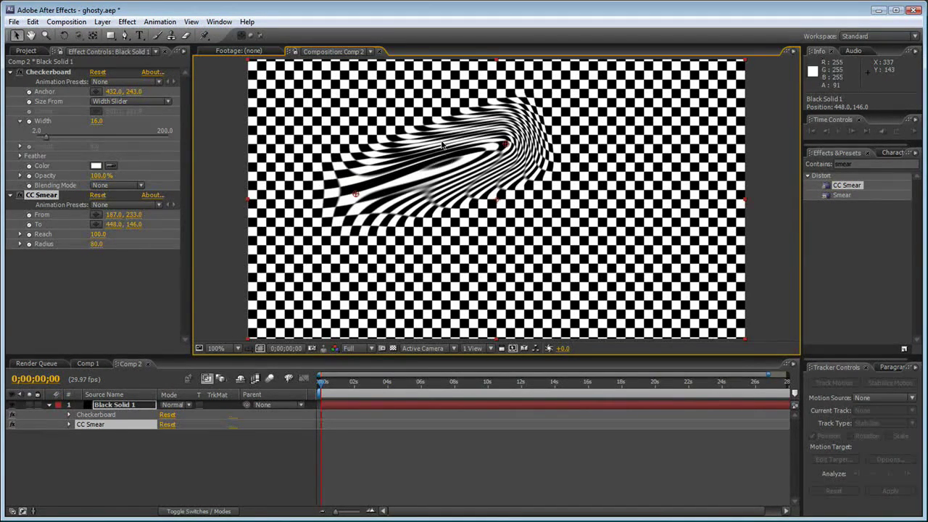
mouse_move(507, 145)
left_mouse_down()
mouse_move(429, 182)
mouse_move(361, 197)
mouse_move(679, 111)
left_mouse_up()
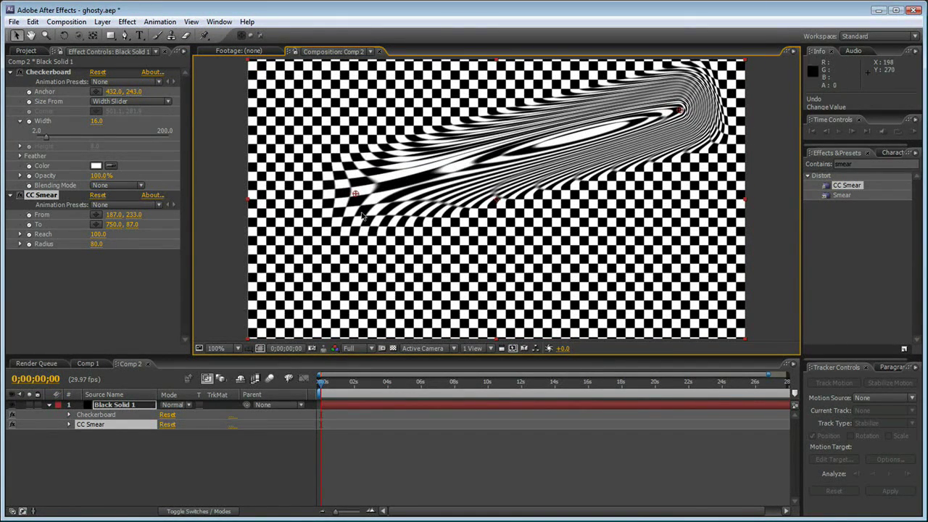
mouse_move(680, 112)
left_mouse_down()
mouse_move(606, 128)
mouse_move(616, 141)
mouse_move(605, 145)
mouse_move(422, 167)
mouse_move(509, 160)
left_mouse_up()
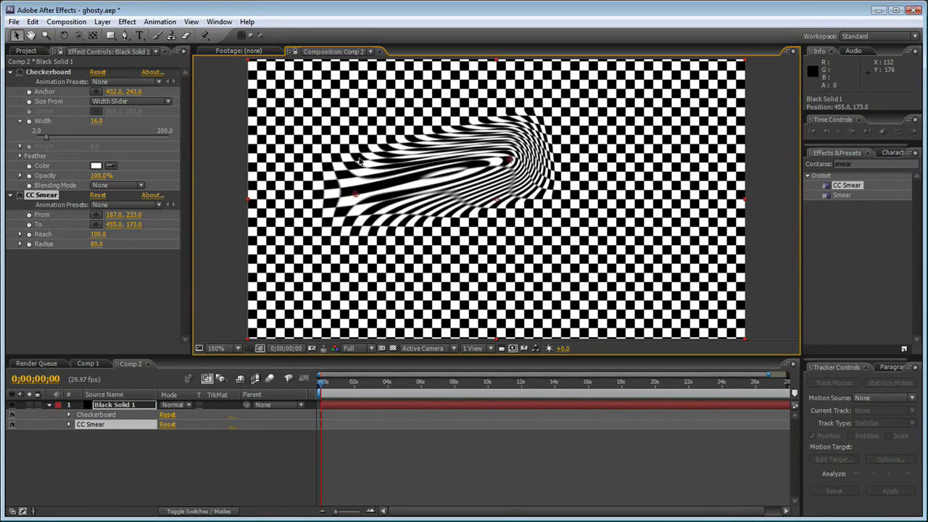
Set CC Smear's Reach to 64 and Radius to 25, and move the To point to about 351, 194.5.
mouse_move(98, 234)
left_mouse_down()
mouse_move(107, 234)
mouse_move(86, 235)
mouse_move(116, 243)
mouse_move(58, 245)
left_mouse_up()
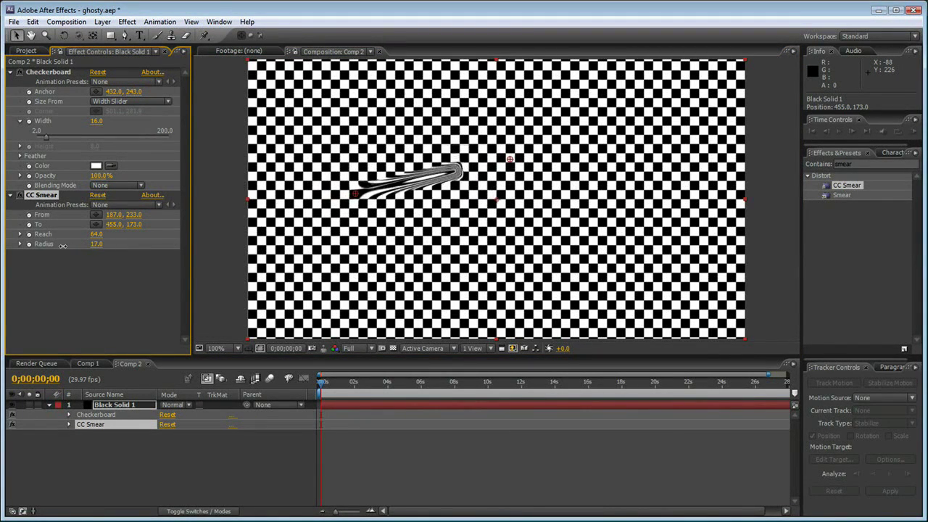
key("period")
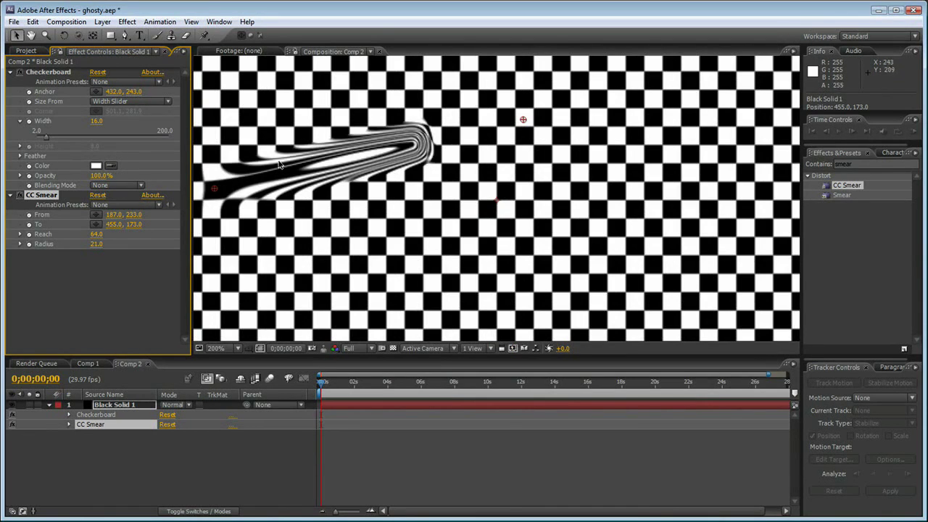
mouse_move(94, 247)
left_mouse_down()
mouse_move(109, 245)
mouse_move(87, 244)
mouse_move(100, 244)
left_mouse_up()
left_click_drag(522, 118, 485, 118)
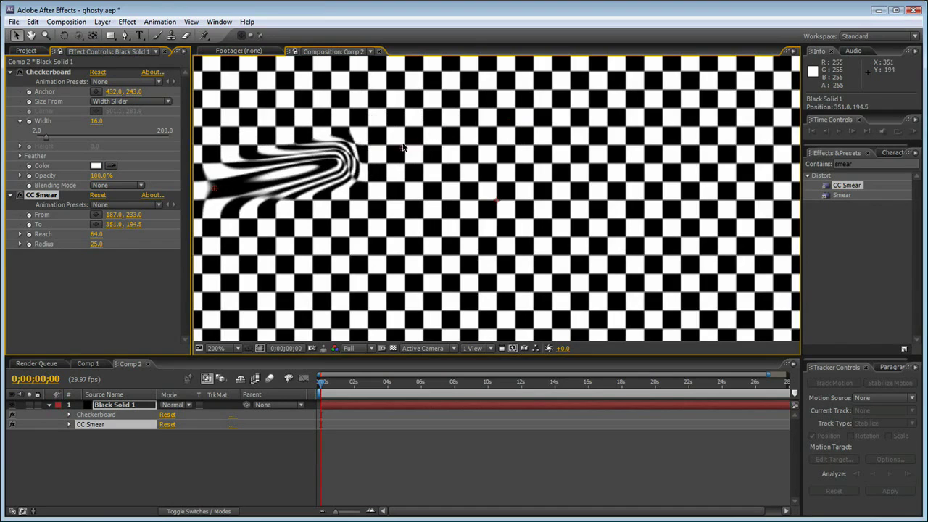
Close Comp 2 and apply CC Smear to the words layer in Comp 1.
left_click(82, 457)
left_click(147, 365)
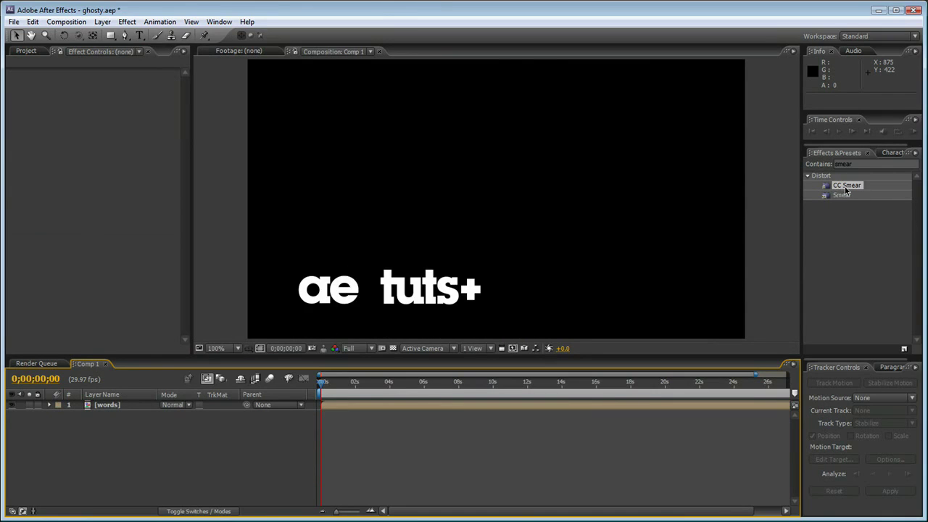
left_click_drag(843, 187, 487, 253)
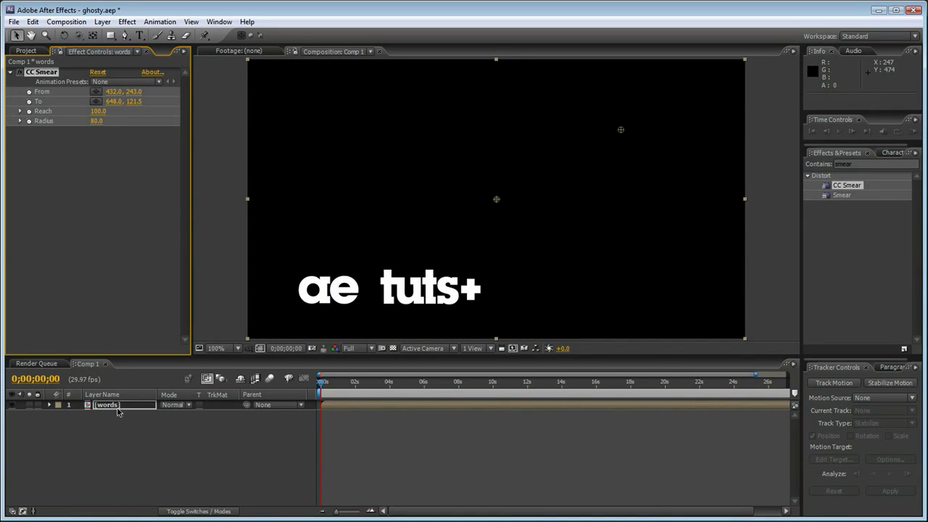
left_click(111, 432)
left_click(105, 407)
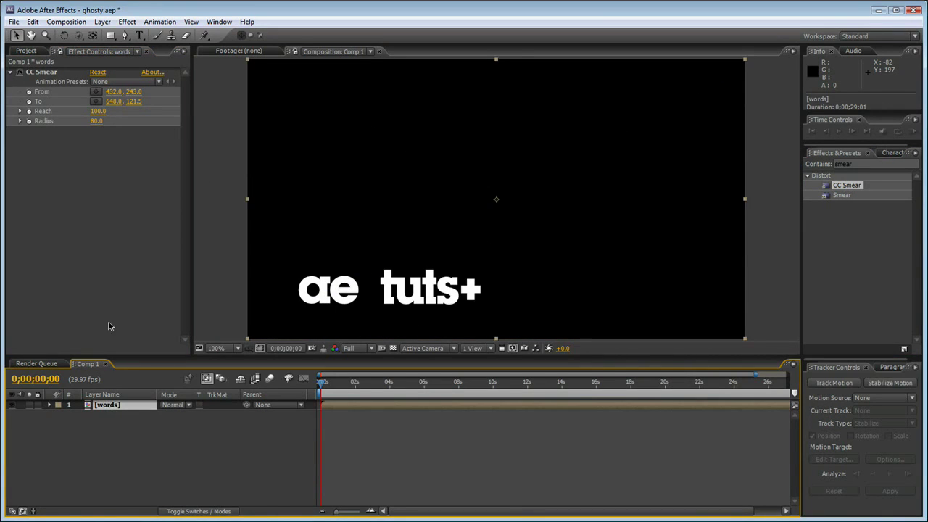
Keyframe CC Smear at the timeline start with From at about -38, 355 and To at about 806, -50.5, and reveal the keyframes.
left_click(42, 73)
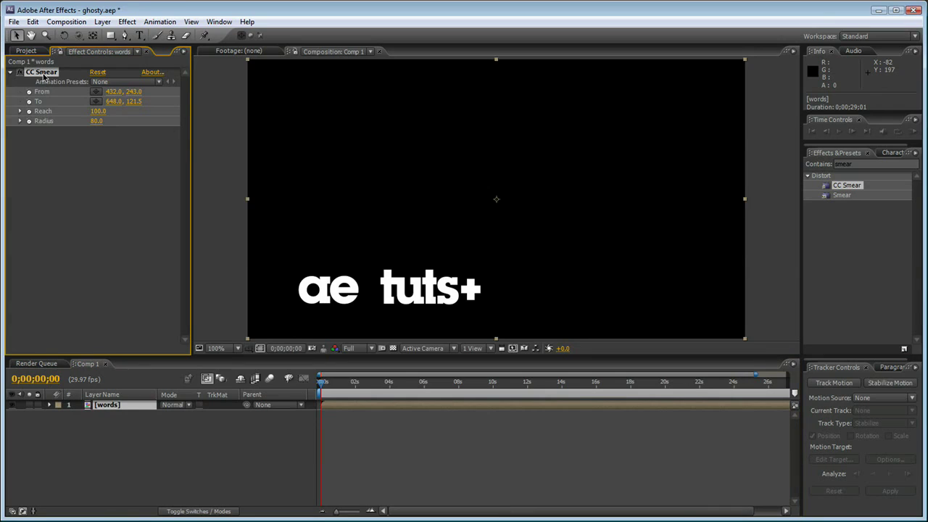
key("comma")
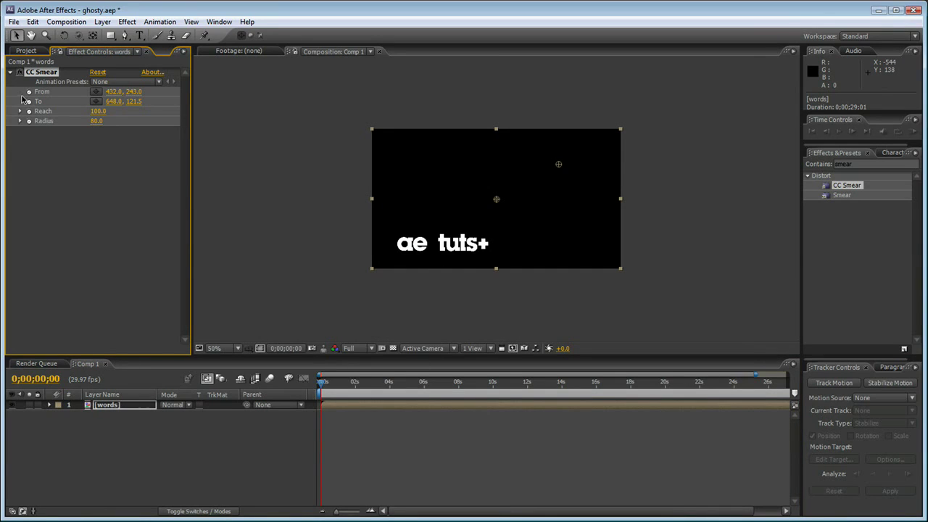
mouse_move(496, 199)
left_mouse_down()
mouse_move(373, 228)
mouse_move(390, 233)
left_mouse_up()
mouse_move(390, 230)
left_mouse_down()
mouse_move(385, 249)
mouse_move(391, 234)
mouse_move(371, 233)
mouse_move(365, 253)
left_mouse_up()
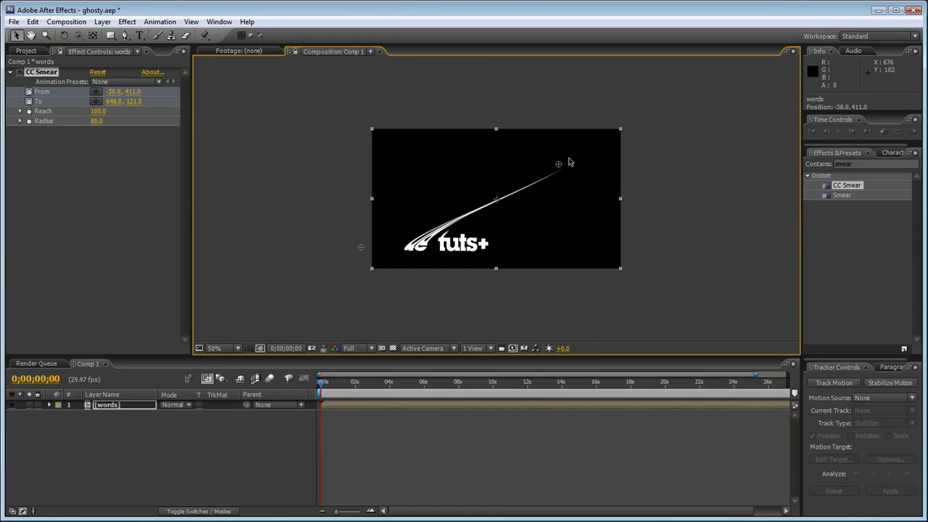
mouse_move(558, 167)
left_mouse_down()
mouse_move(534, 147)
mouse_move(593, 115)
mouse_move(604, 119)
left_mouse_up()
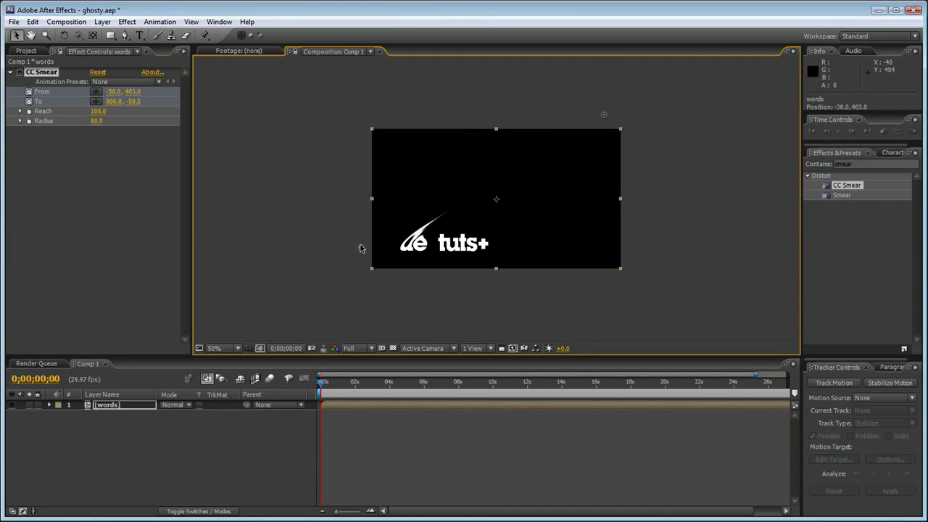
left_click_drag(361, 251, 361, 230)
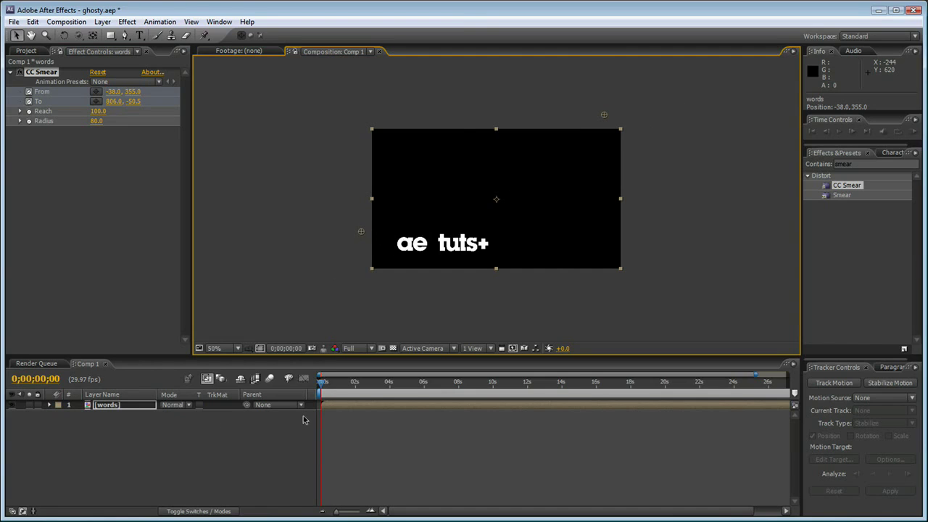
key("u")
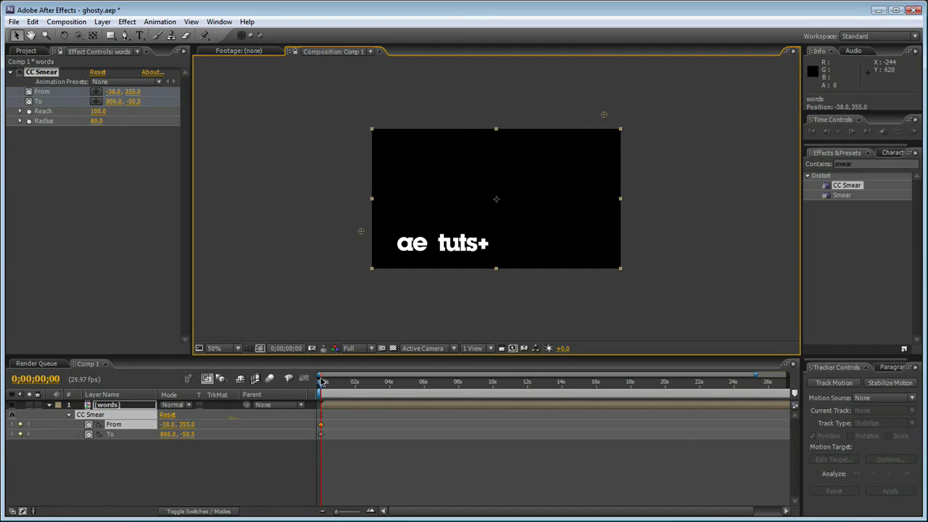
At 2 seconds, try several From positions, then keyframe From at about 150, 535 and To at about 906, 427.5.
left_click_drag(322, 385, 353, 386)
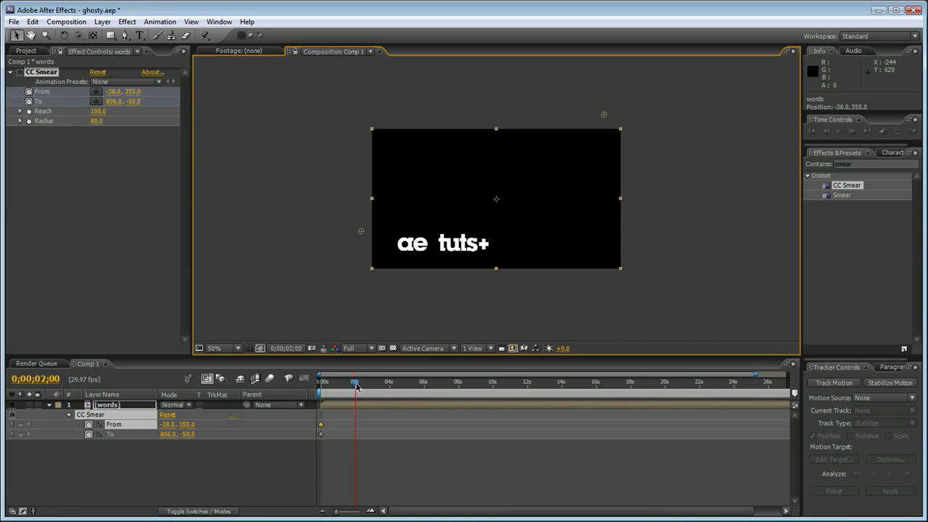
left_click_drag(360, 234, 375, 256)
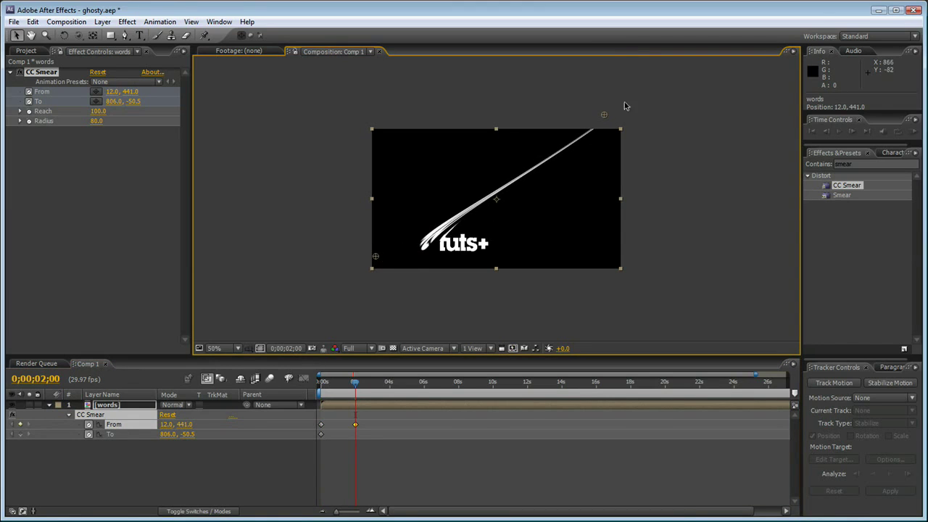
mouse_move(603, 118)
left_mouse_down()
mouse_move(588, 127)
mouse_move(607, 117)
left_mouse_up()
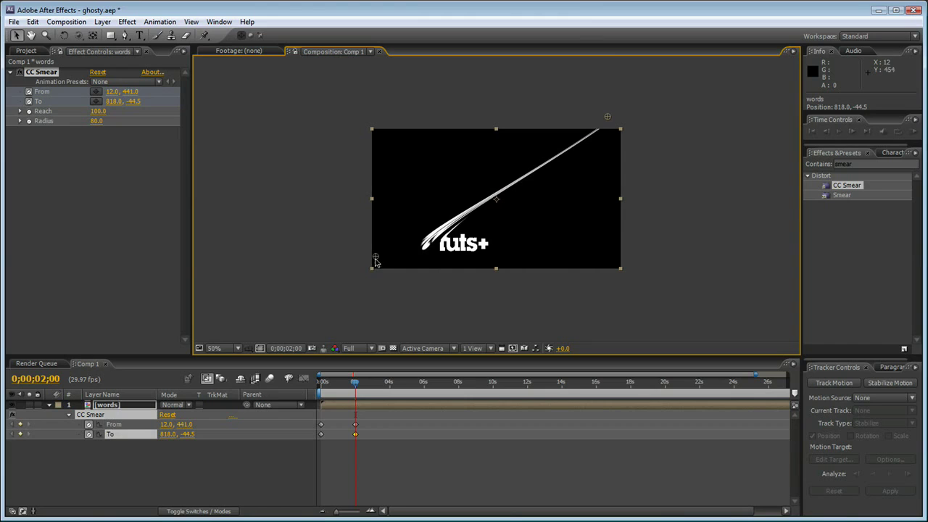
left_click_drag(376, 259, 409, 274)
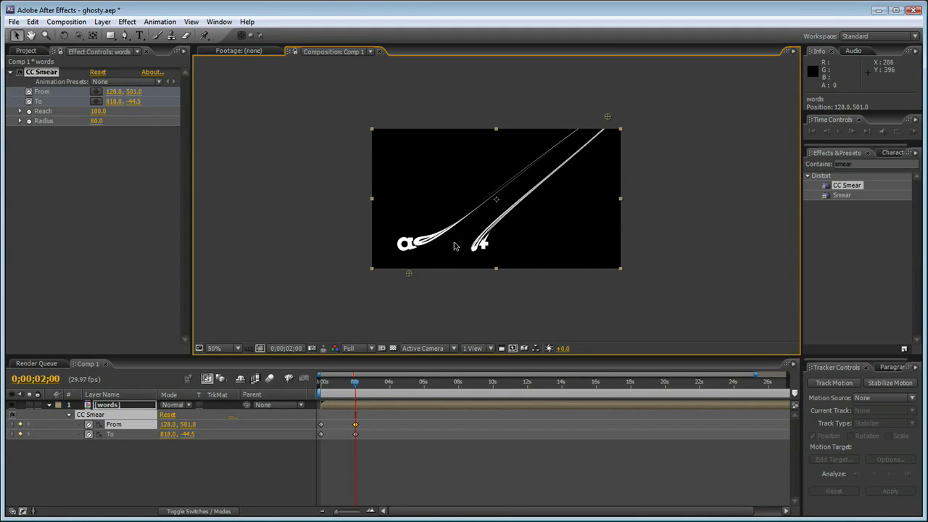
mouse_move(408, 275)
left_mouse_down()
mouse_move(374, 273)
mouse_move(367, 255)
mouse_move(456, 287)
mouse_move(499, 289)
mouse_move(353, 267)
mouse_move(340, 245)
left_mouse_up()
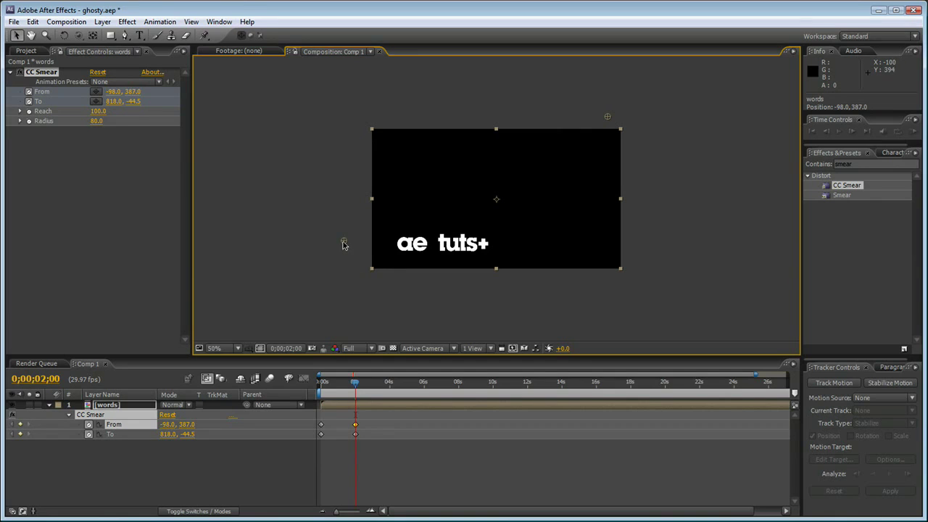
mouse_move(349, 255)
left_mouse_down()
mouse_move(389, 282)
mouse_move(414, 282)
left_mouse_up()
mouse_move(607, 116)
left_mouse_down()
mouse_move(639, 149)
mouse_move(632, 252)
left_mouse_up()
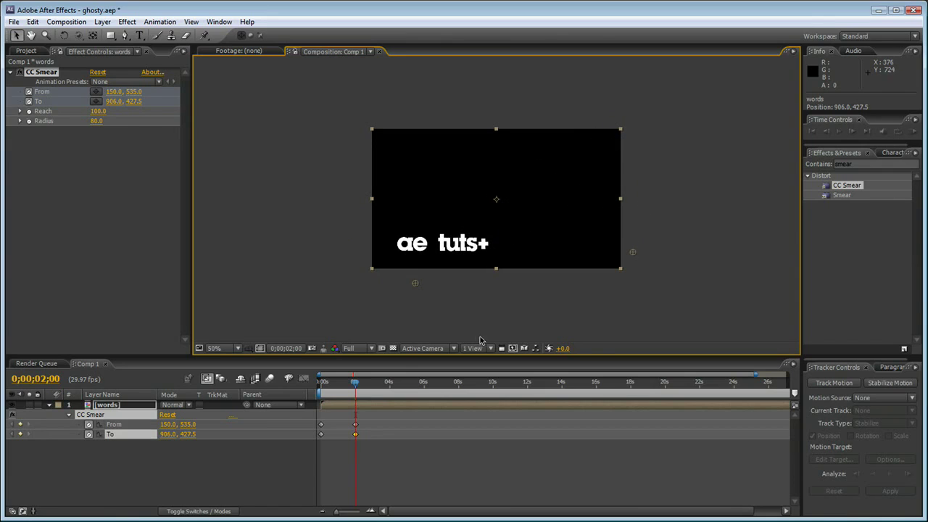
Add a To keyframe at about 1 second with the point at about 931.7, -19.5, and scrub through the smear motion.
mouse_move(354, 385)
left_mouse_down()
mouse_move(328, 385)
mouse_move(339, 385)
left_mouse_up()
mouse_move(620, 186)
left_mouse_down()
mouse_move(626, 110)
mouse_move(640, 123)
left_mouse_up()
mouse_move(336, 385)
left_mouse_down()
mouse_move(322, 390)
mouse_move(336, 385)
left_mouse_up()
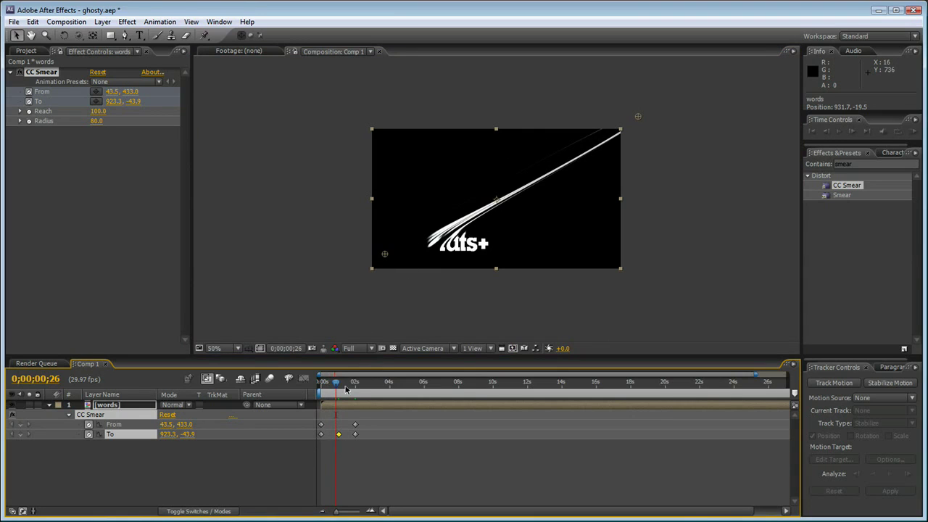
left_click_drag(337, 385, 352, 387)
key("period")
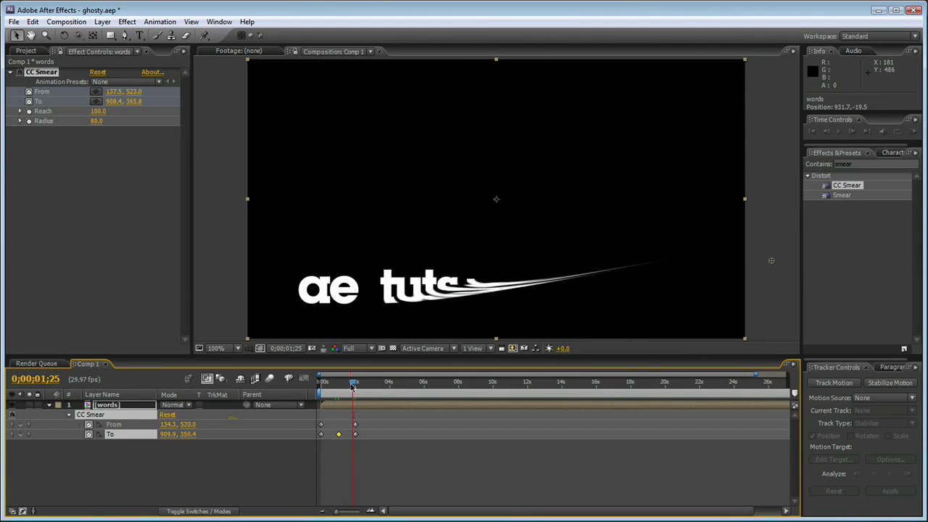
key("comma")
key("comma")
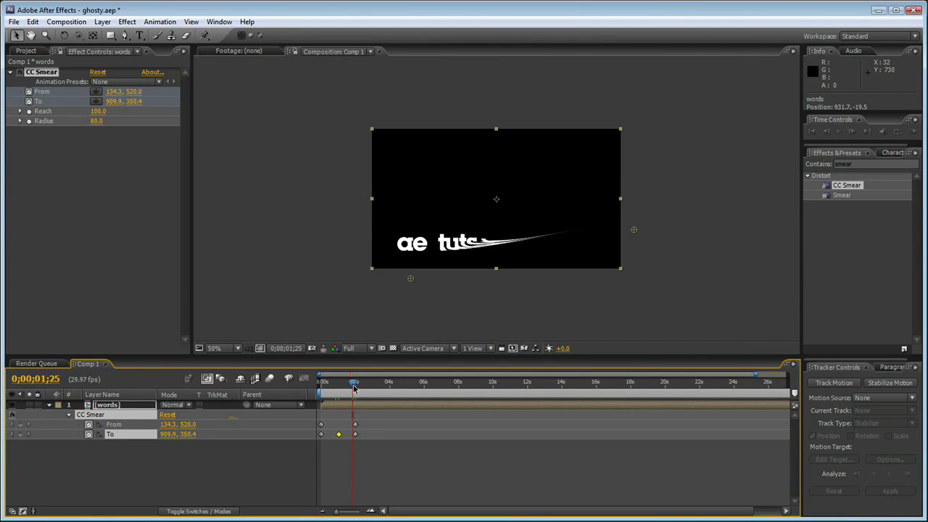
At the 2-second keyframes, move the To point to about 908, 271.5 and the From point to about 286, 573.
left_click_drag(353, 389, 356, 388)
left_click_drag(635, 255, 631, 231)
left_click_drag(414, 285, 443, 289)
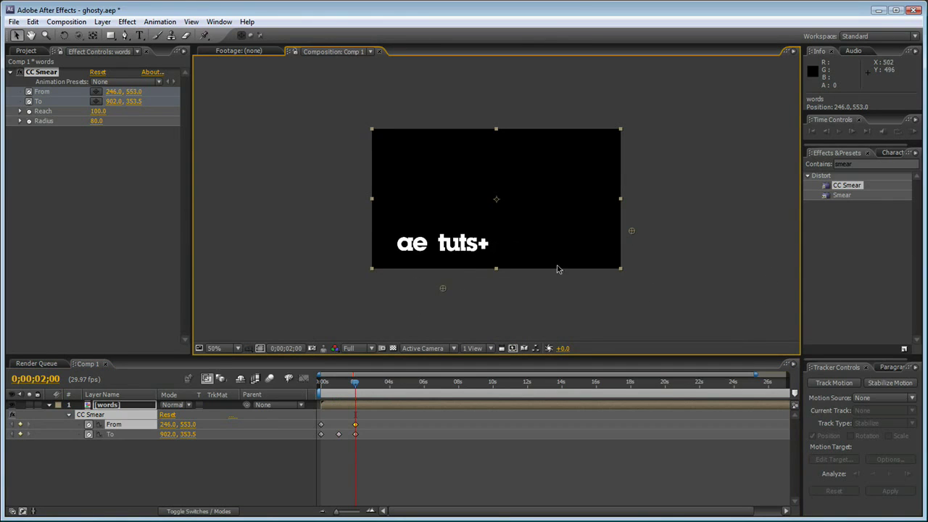
left_click(632, 214)
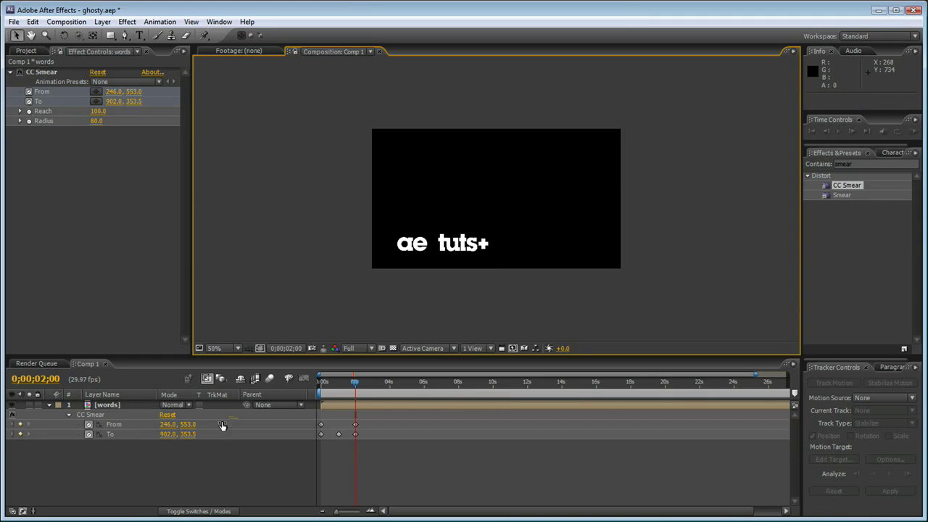
left_click(91, 414)
left_click_drag(632, 233, 632, 207)
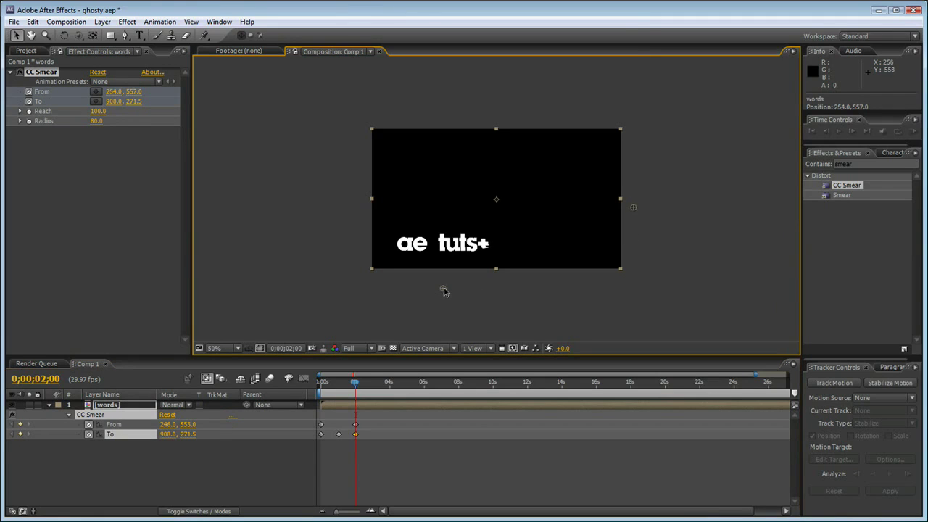
left_click_drag(445, 291, 453, 301)
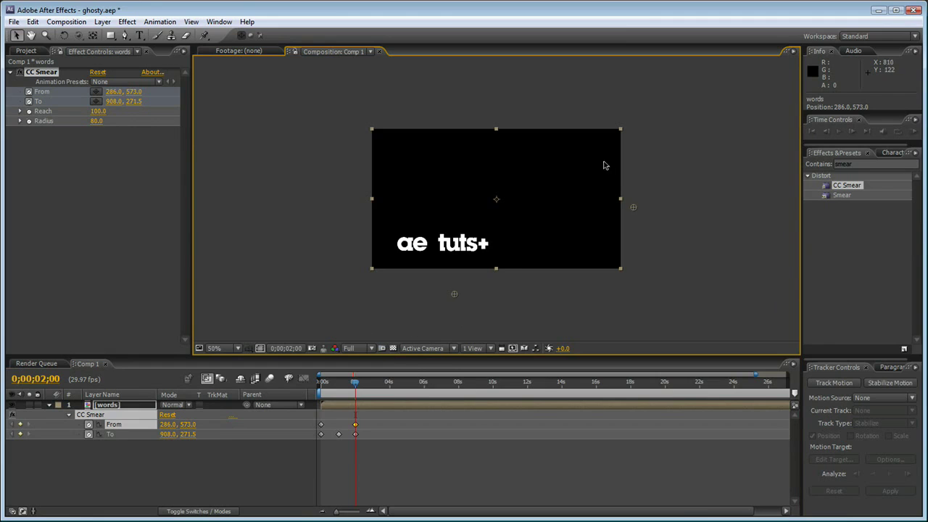
Add a From keyframe at the middle To keyframe, placing the point at about -6.6, 527.6, and scrub to check it.
mouse_move(355, 388)
left_mouse_down()
mouse_move(321, 391)
mouse_move(332, 390)
left_mouse_up()
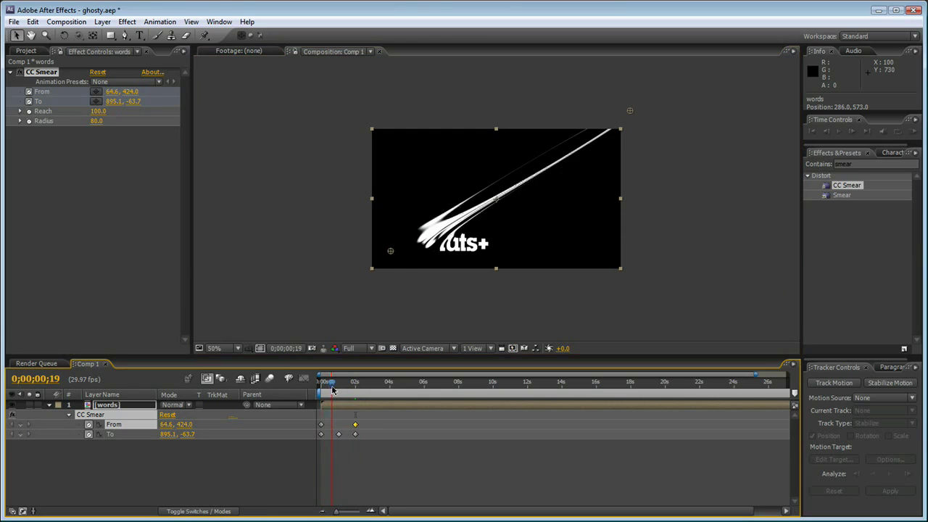
key("k")
left_click_drag(409, 265, 371, 281)
mouse_move(340, 383)
left_mouse_down()
mouse_move(328, 388)
mouse_move(351, 389)
mouse_move(321, 391)
mouse_move(335, 388)
left_mouse_up()
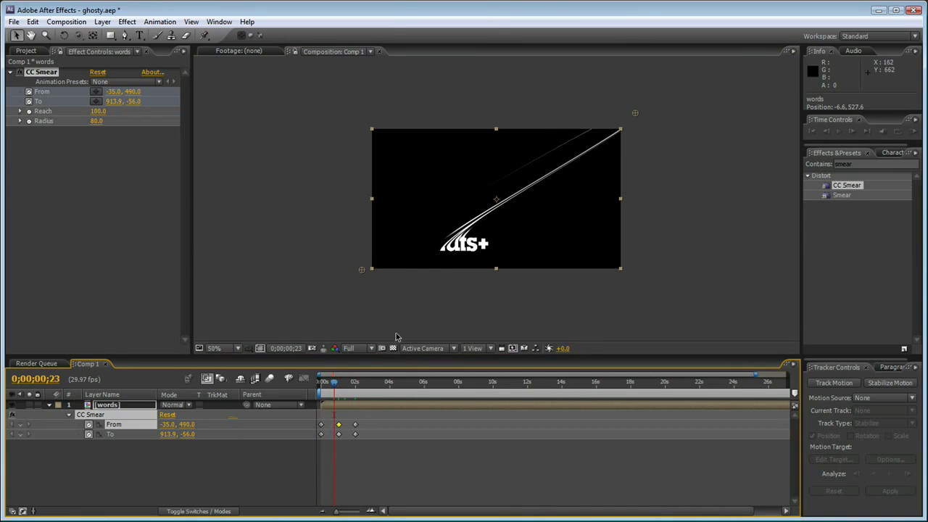
left_click(144, 467)
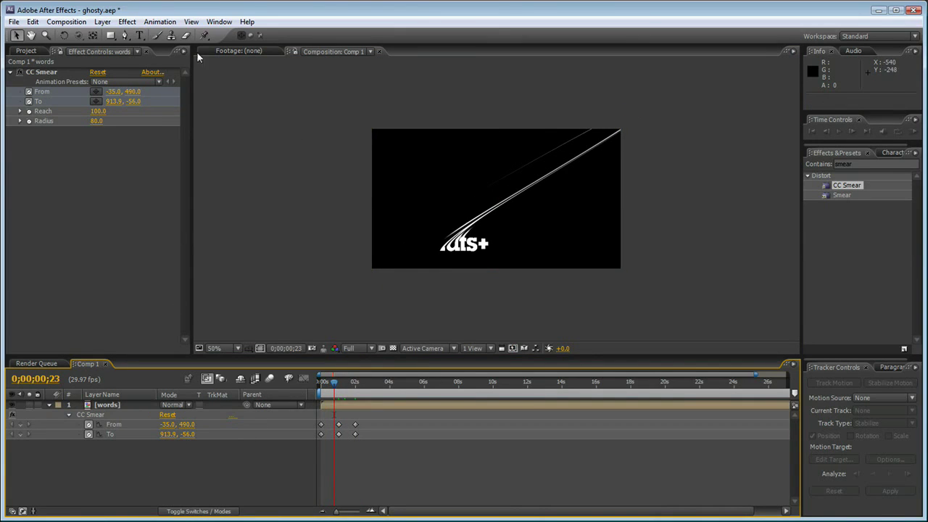
left_click_drag(111, 36, 149, 37)
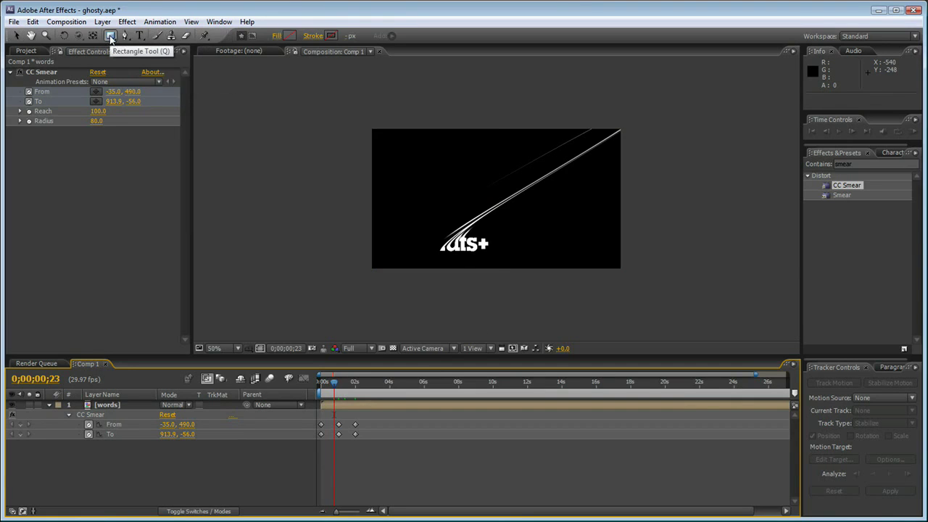
double_click(110, 36)
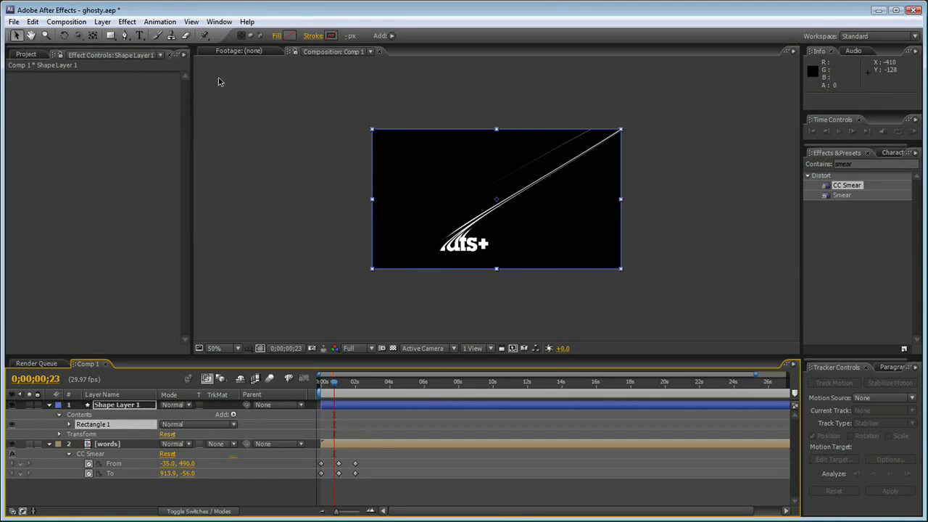
left_click(107, 406)
key("Delete")
key("q")
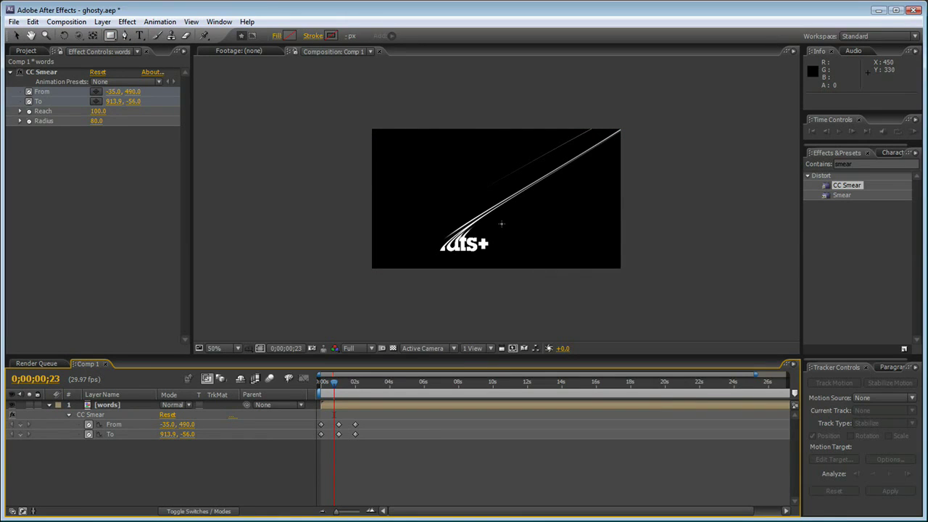
left_click_drag(500, 225, 427, 264)
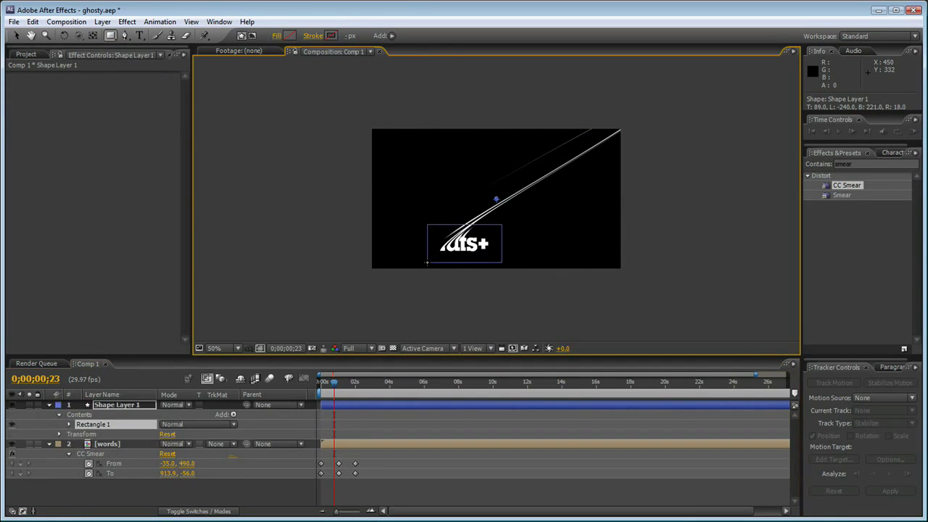
key("ctrl+z")
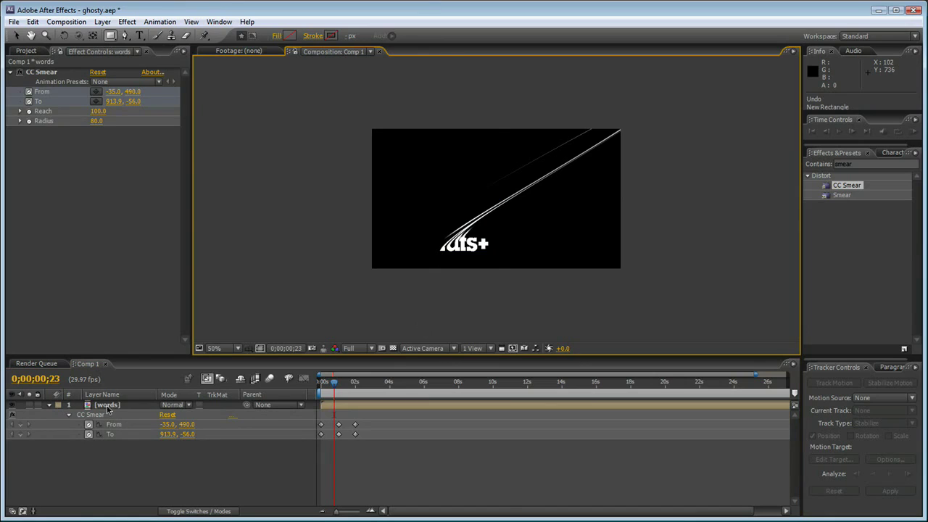
Draw a rectangular mask around the text on the words layer, then pull its right edge back to just before the "ae" letters.
left_click(107, 405)
mouse_move(493, 217)
left_mouse_down()
mouse_move(447, 262)
mouse_move(382, 260)
left_mouse_up()
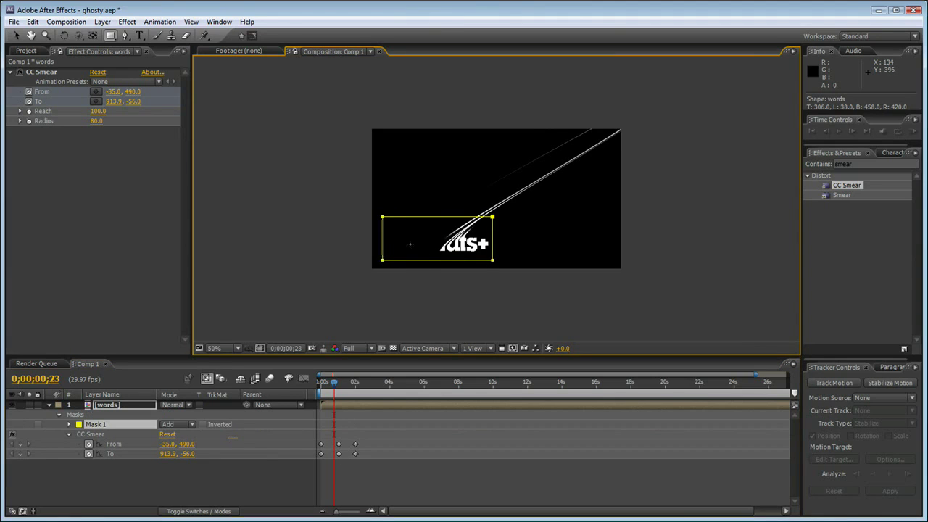
key("period")
key("v")
left_click_drag(491, 283, 310, 294)
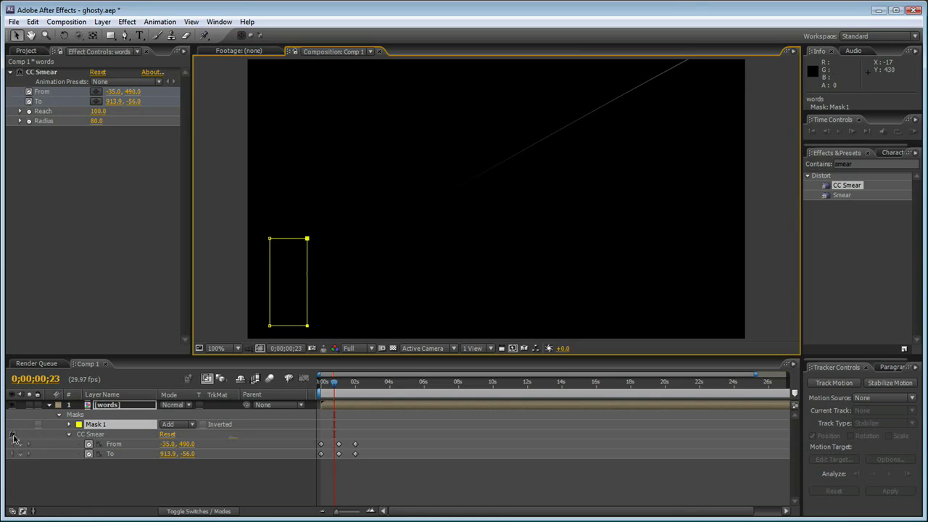
Turn off CC Smear, lower the mask's top edge and extend its right edge across "ae" and "tuts+", moving the time to 0;00;01;03.
left_click_drag(308, 290, 376, 290)
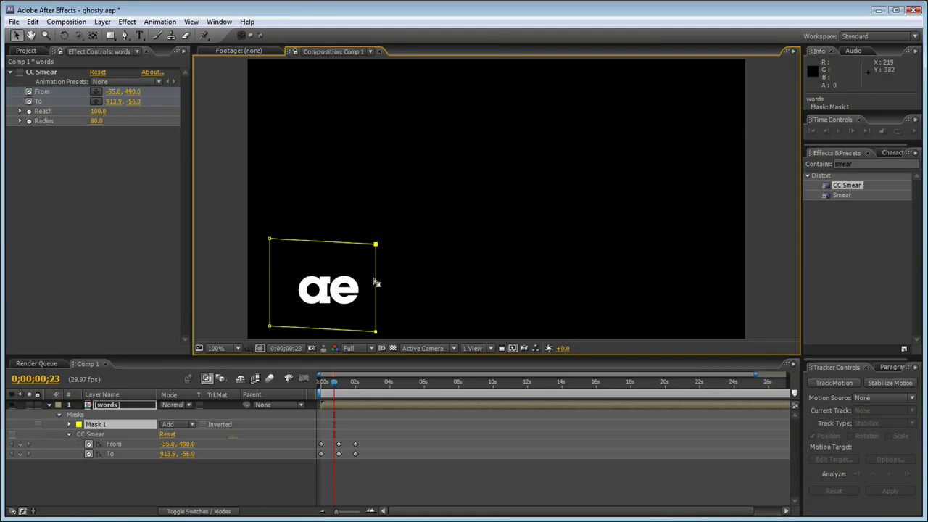
left_click_drag(376, 286, 340, 254)
left_click_drag(370, 295, 388, 290)
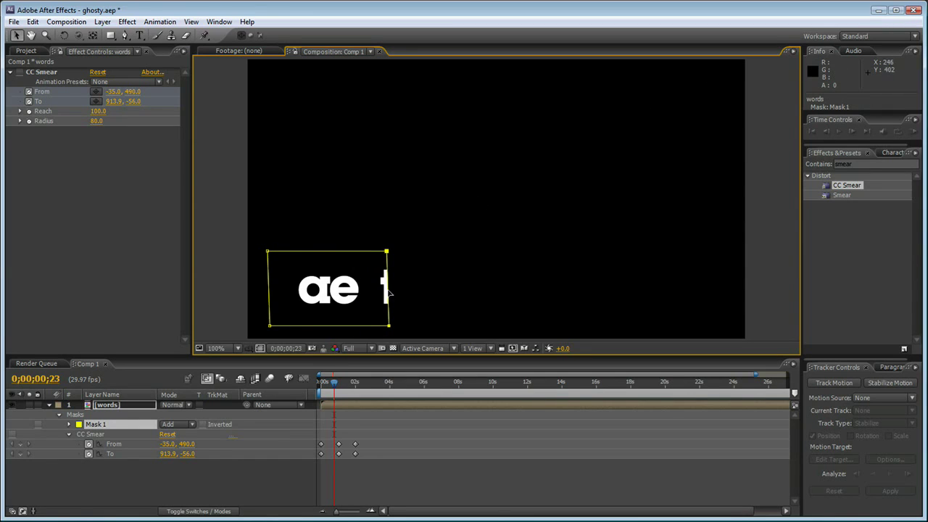
left_click_drag(389, 294, 478, 293)
mouse_move(333, 388)
left_mouse_down()
mouse_move(354, 387)
mouse_move(339, 387)
left_mouse_up()
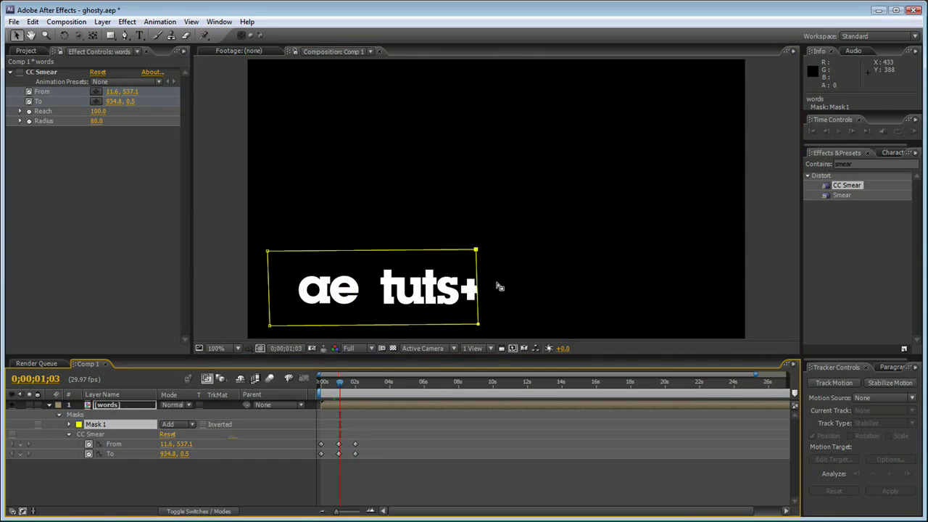
Pull the mask's right edge back to the first "t" of "tuts+" and turn CC Smear back on.
left_click_drag(478, 293, 433, 295)
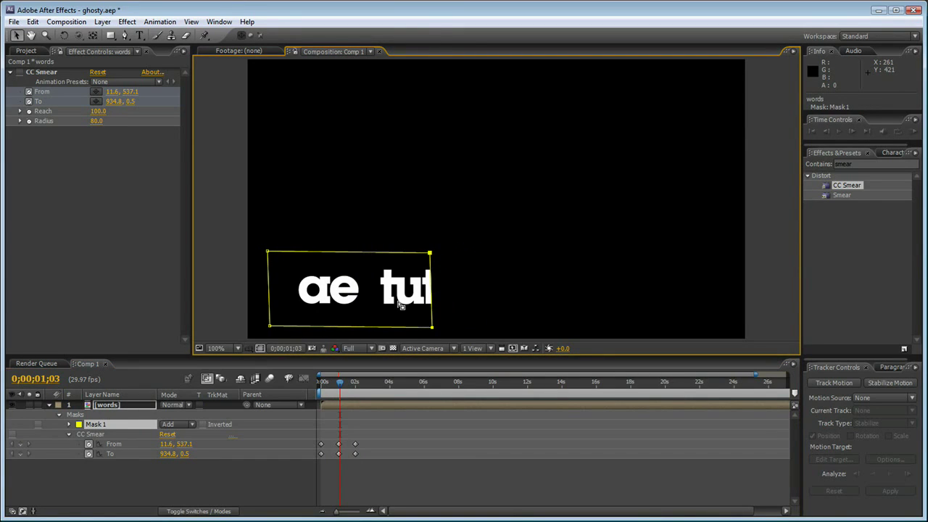
left_click_drag(435, 294, 395, 295)
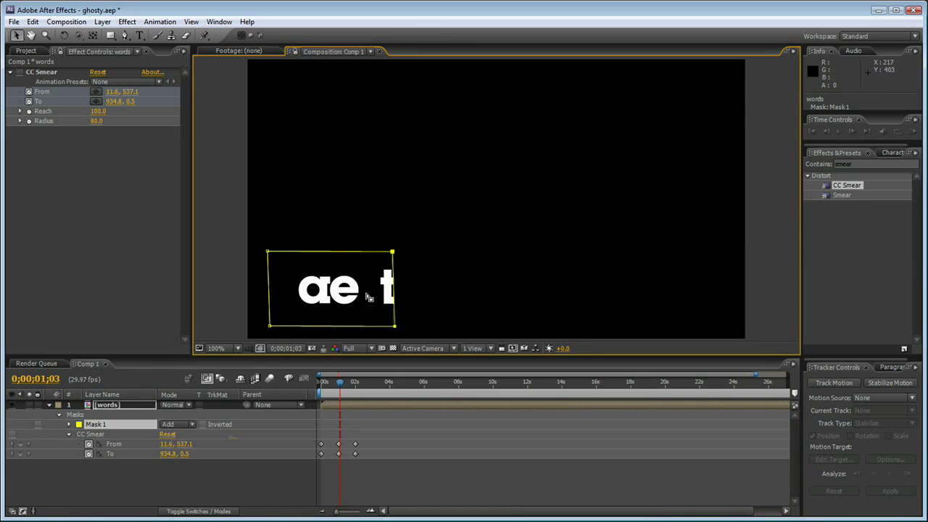
left_click(86, 487)
left_click(11, 434)
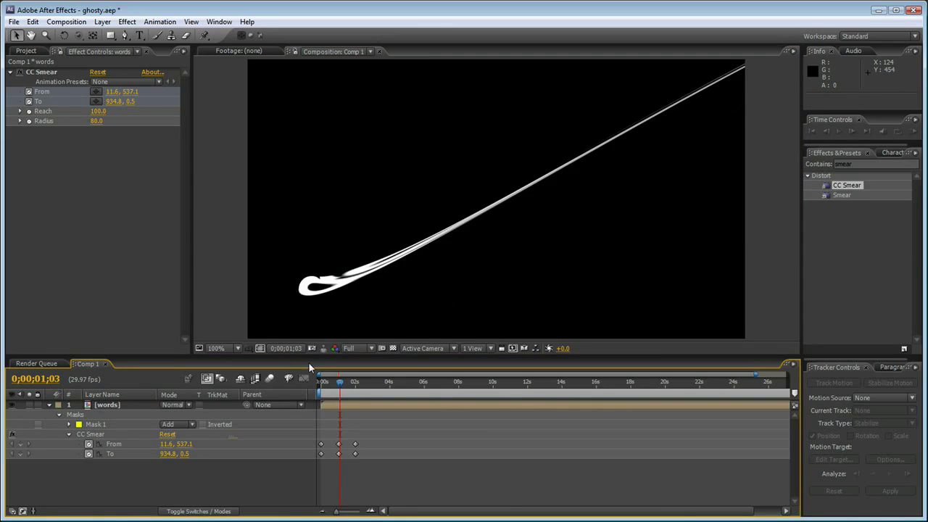
Try the mask's right edge just before "ae", then past "tuts+" at 0;00;01;20, without keyframing it.
left_click(110, 406)
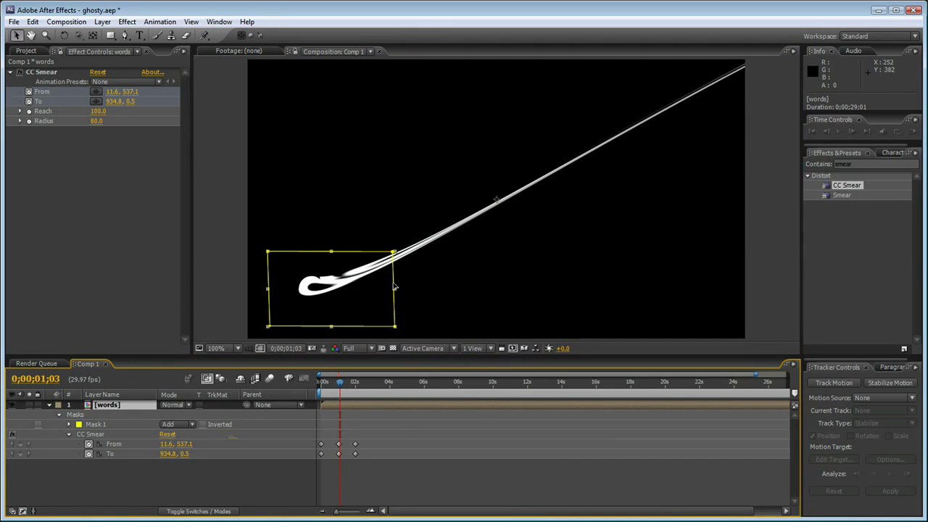
left_click_drag(396, 297, 294, 301)
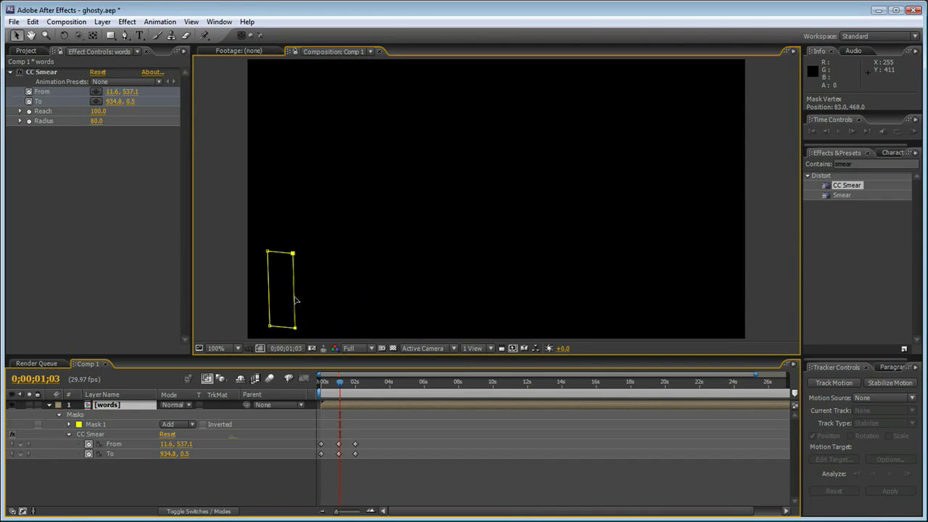
mouse_move(339, 382)
left_mouse_down()
mouse_move(326, 382)
mouse_move(350, 382)
left_mouse_up()
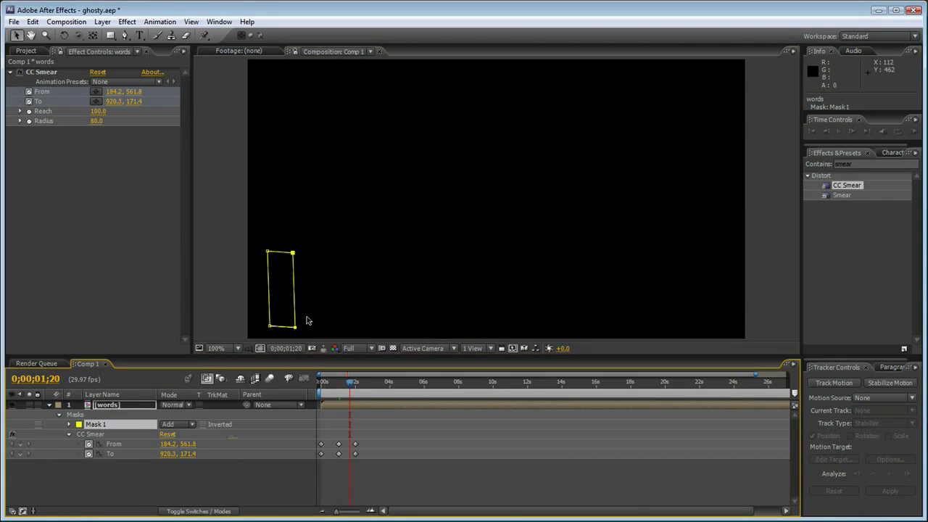
left_click_drag(296, 298, 540, 294)
At 0;00;00;22, pull the mask's right edge back to just before "ae" and add a Mask Path keyframe.
left_click_drag(350, 386, 327, 387)
left_click_drag(319, 387, 334, 389)
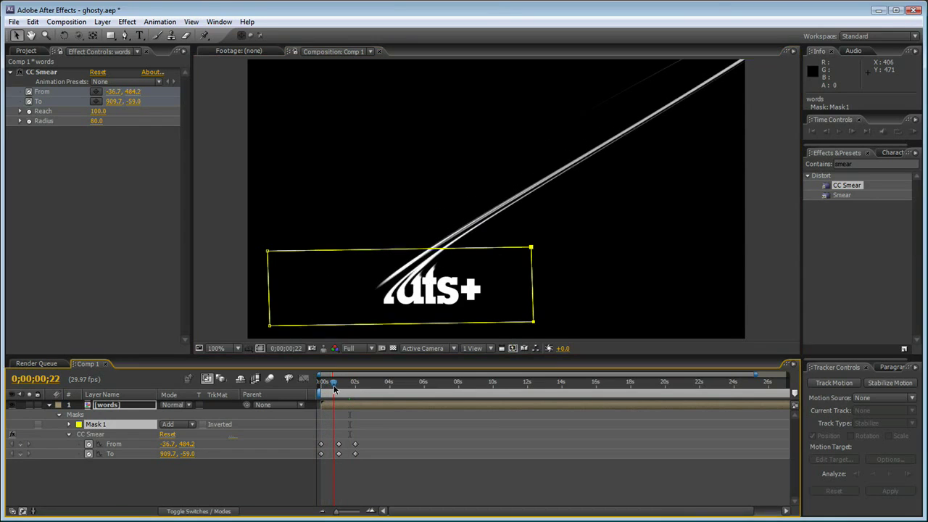
left_click_drag(538, 287, 304, 301)
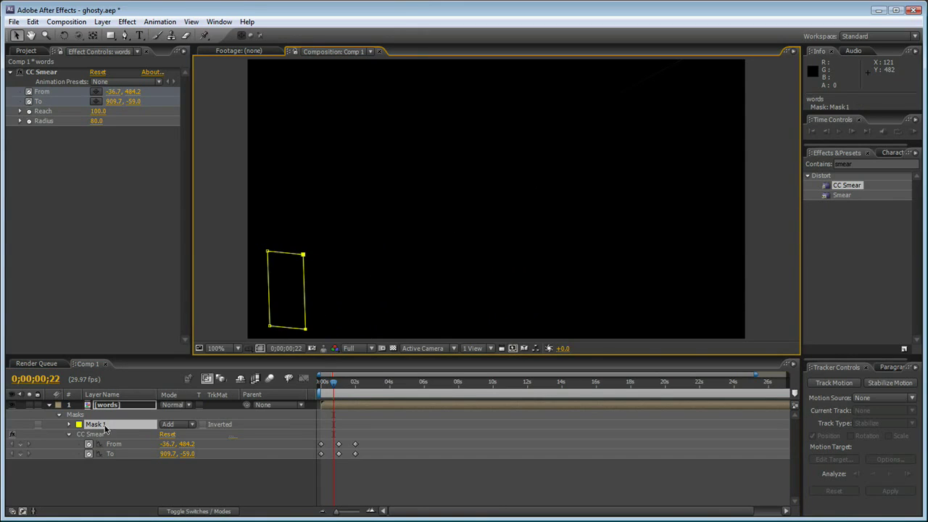
key("m")
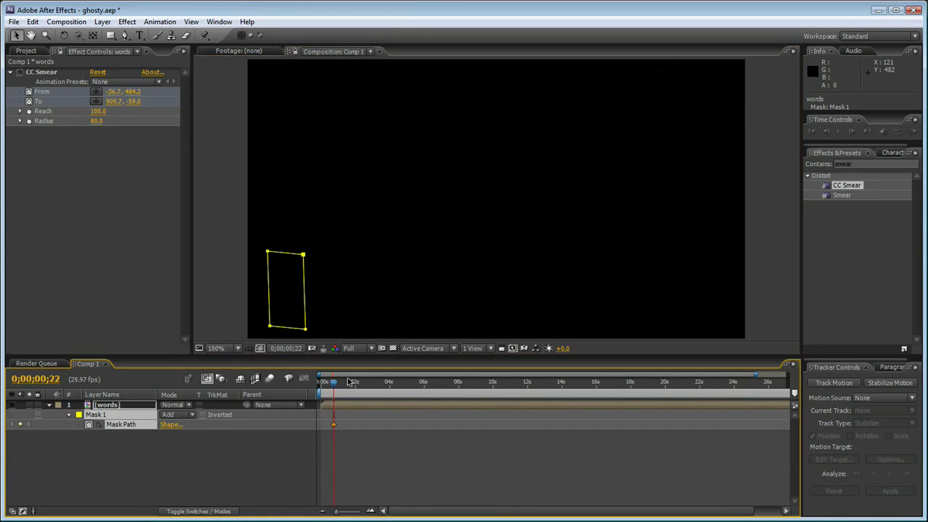
At 0;00;01;02, extend the mask's right edge to just past the "ae" letters.
left_click_drag(334, 386, 340, 386)
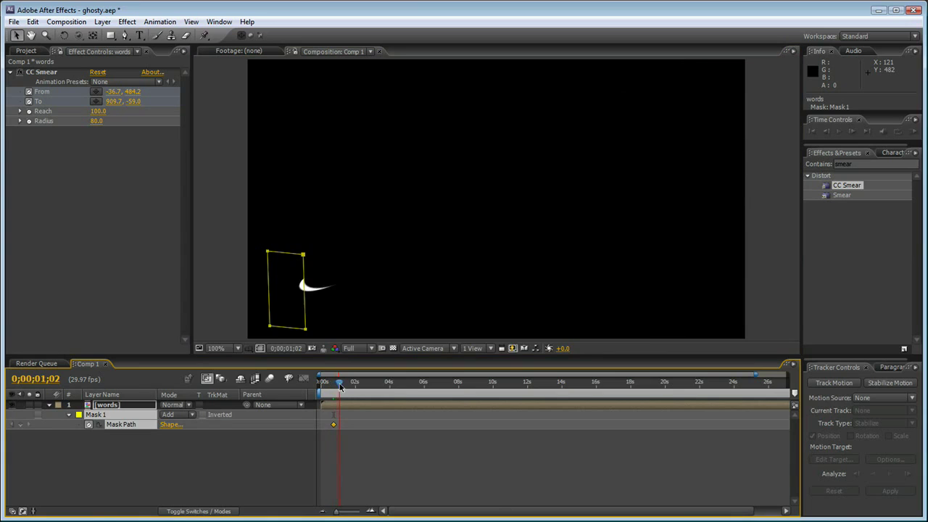
mouse_move(305, 297)
left_mouse_down()
mouse_move(369, 296)
mouse_move(351, 293)
left_mouse_up()
key("ctrl+z")
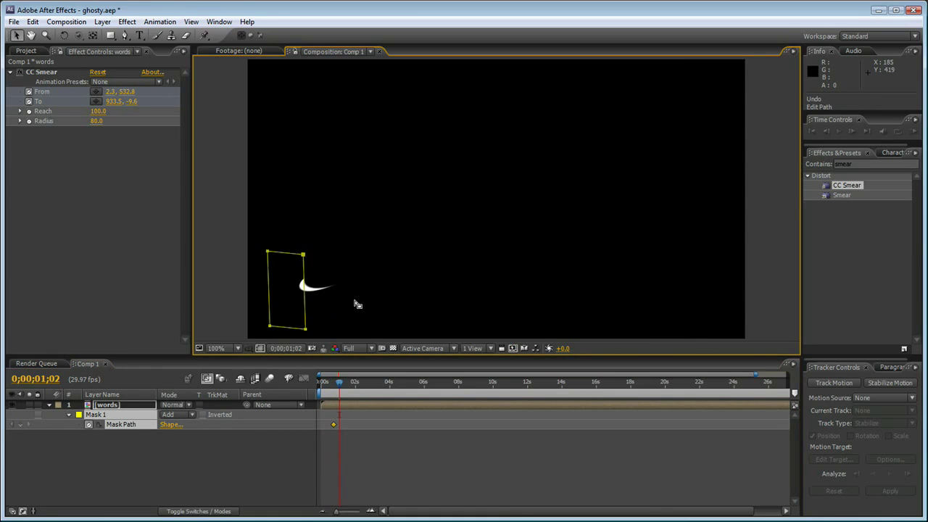
mouse_move(305, 303)
left_mouse_down()
mouse_move(416, 300)
mouse_move(384, 303)
mouse_move(365, 292)
mouse_move(402, 298)
mouse_move(376, 299)
left_mouse_up()
Extend the mask's right edge to the "s" of "tuts+" at 0;00;01;10 and past the whole text at 0;00;01;23.
left_click_drag(338, 513, 346, 512)
left_click_drag(356, 384, 365, 384)
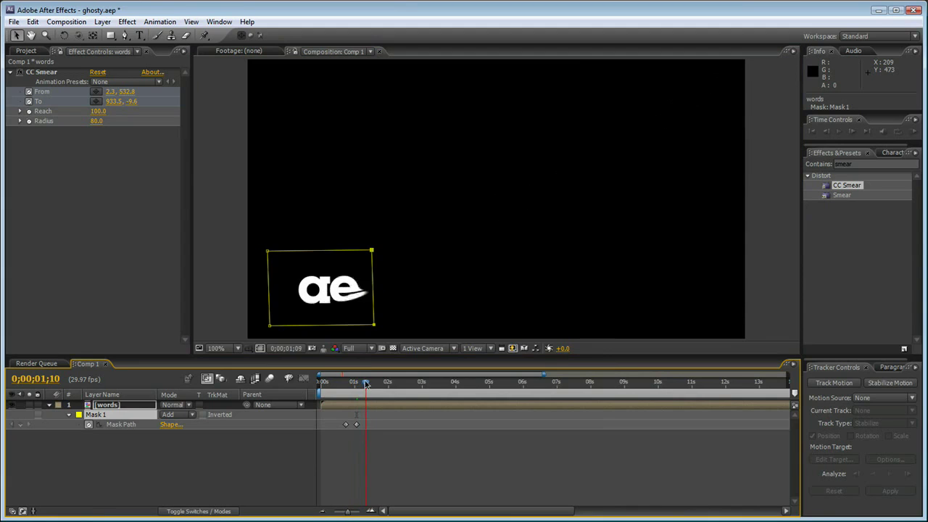
mouse_move(376, 292)
left_mouse_down()
mouse_move(500, 292)
mouse_move(456, 292)
left_mouse_up()
left_click_drag(366, 387, 382, 386)
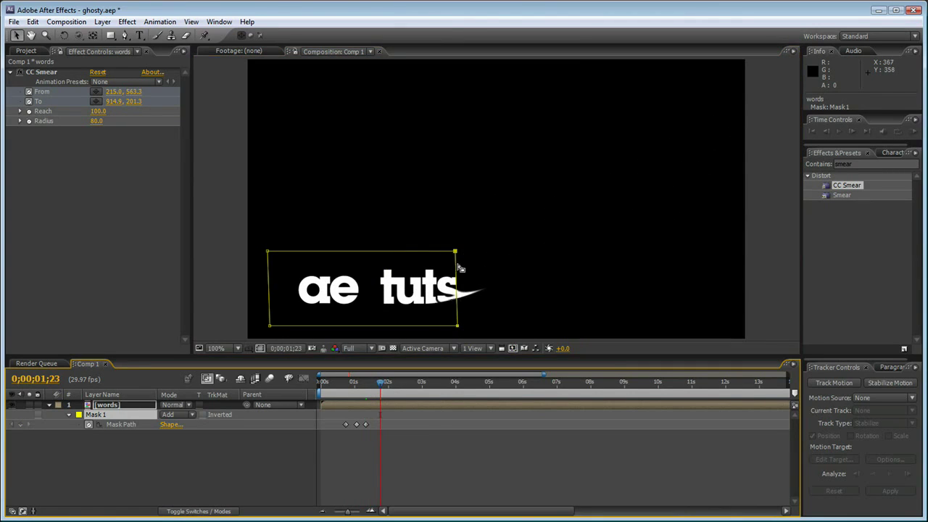
left_click_drag(457, 290, 501, 291)
At 0;00;00;19, narrow the mask to a thin strip left of "ae", and scrub to 0;00;01;27 to check the reveal.
mouse_move(380, 386)
left_mouse_down()
mouse_move(326, 392)
mouse_move(343, 391)
left_mouse_up()
left_click_drag(304, 299, 271, 297)
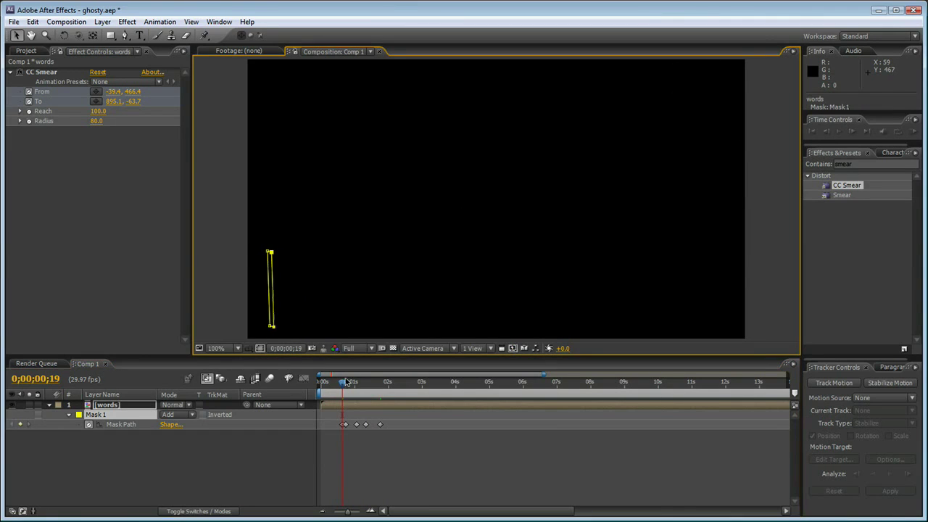
left_click_drag(344, 386, 385, 387)
left_click(254, 455)
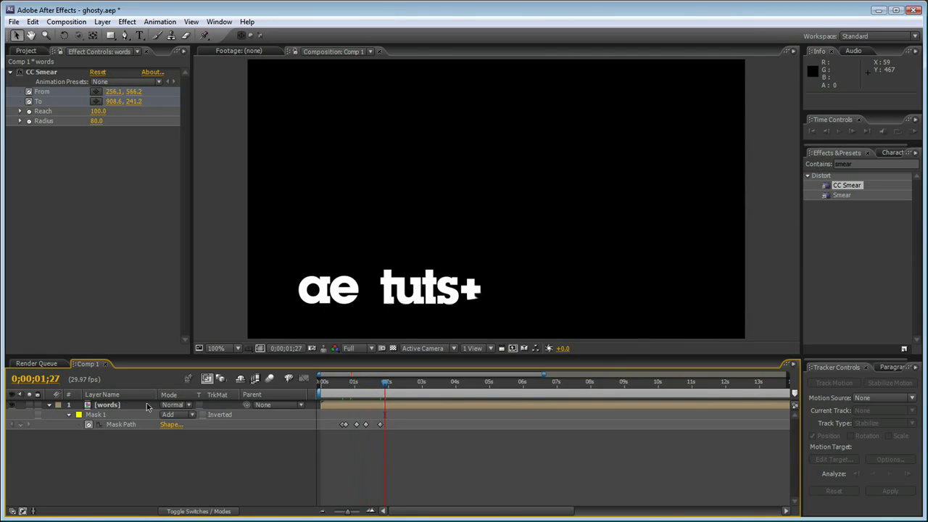
left_click(113, 405)
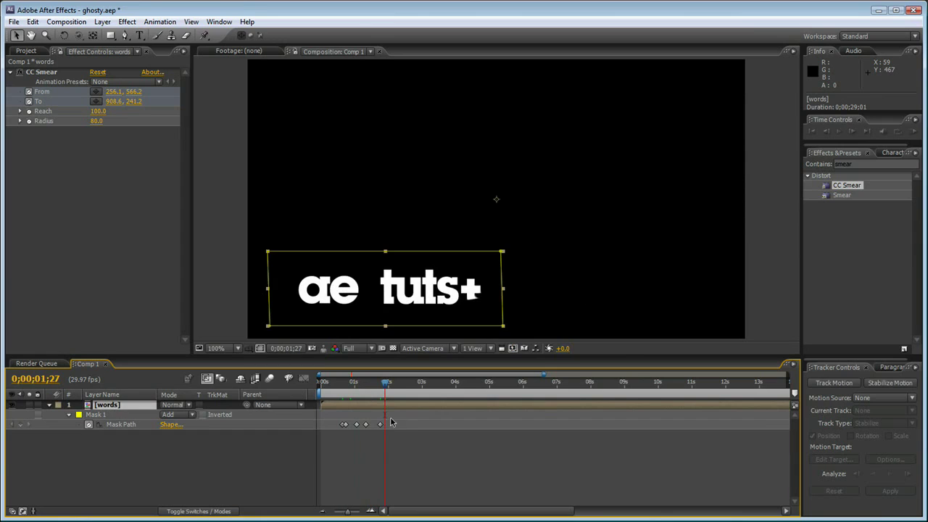
left_click(110, 457)
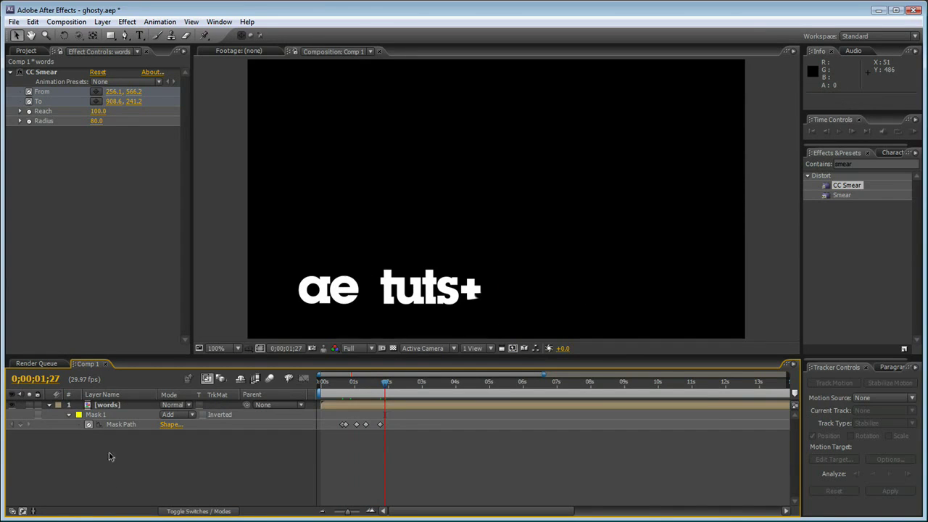
left_click(109, 406)
left_click(49, 405)
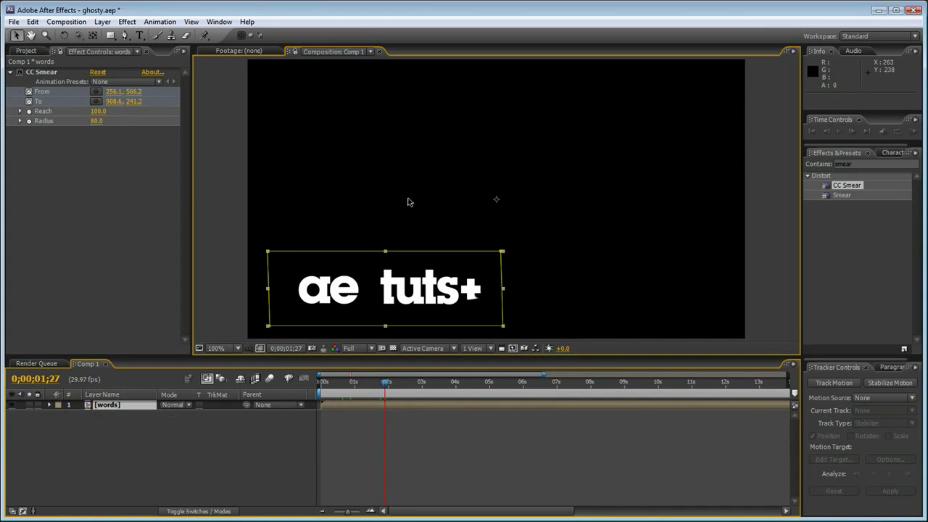
left_click(392, 203)
left_click(116, 405)
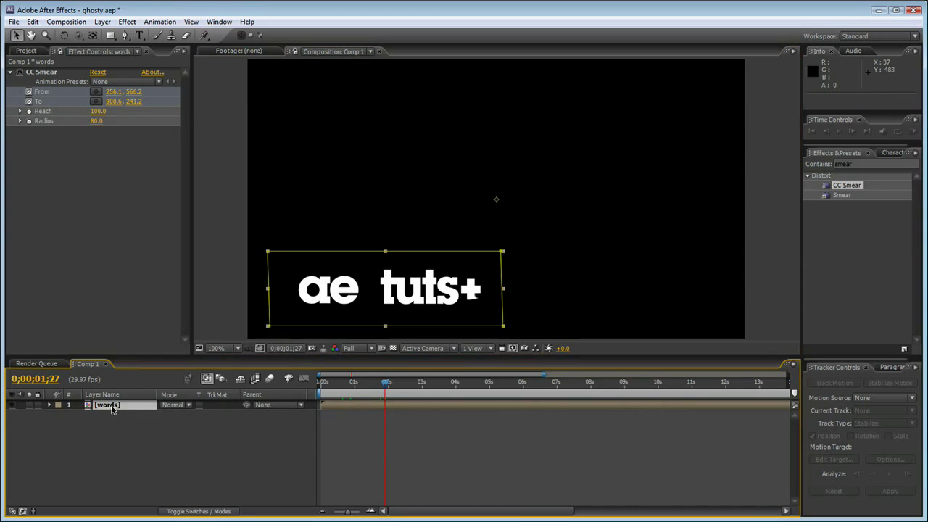
left_click(422, 179)
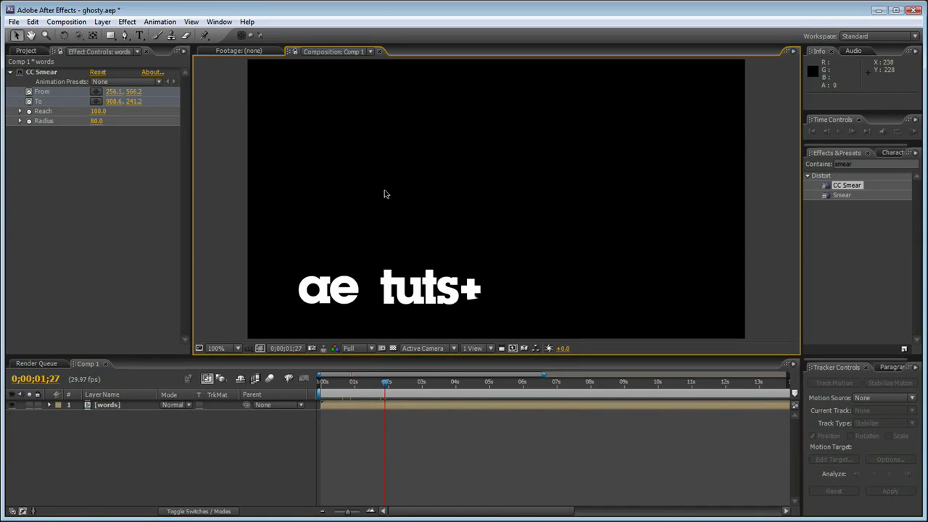
left_click(112, 406)
key("ctrl+z")
left_click(375, 287)
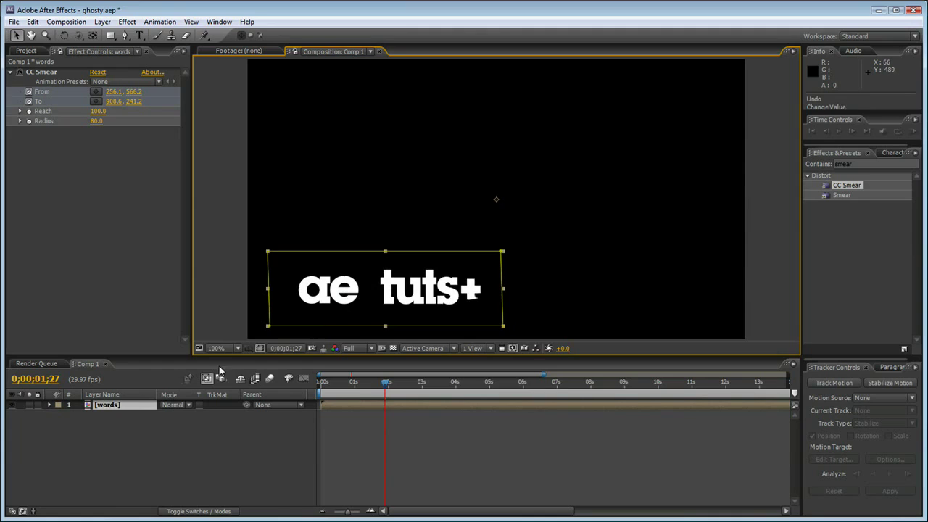
Show the words layer's Position and add a keyframe for it at 0;00;01;27.
left_click(128, 406)
key("p")
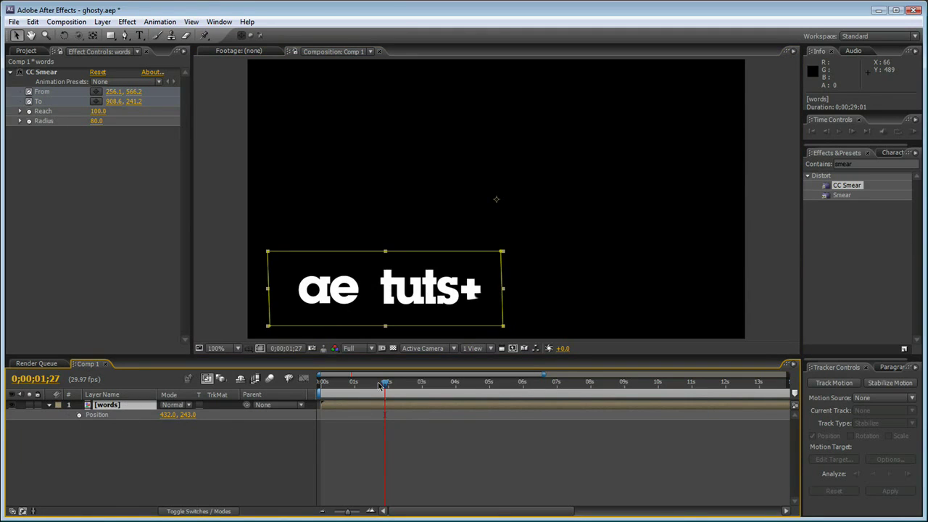
left_click_drag(374, 381, 385, 388)
left_click(78, 417)
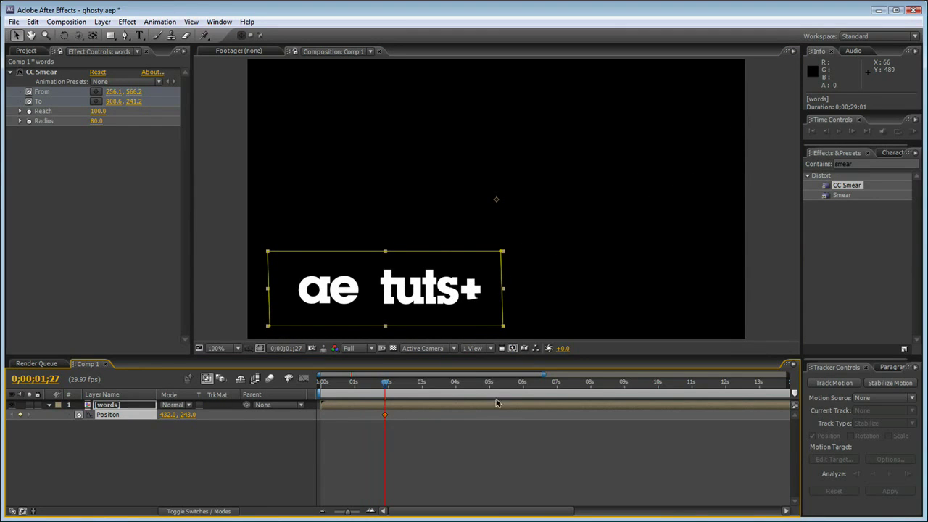
At about 5 seconds, move the words layer horizontally to 813, 243, return to 0;00;01;27 and collapse the layer's properties.
left_click_drag(385, 384, 491, 384)
left_click_drag(403, 288, 626, 308)
mouse_move(497, 385)
left_mouse_down()
mouse_move(365, 388)
mouse_move(378, 386)
left_mouse_up()
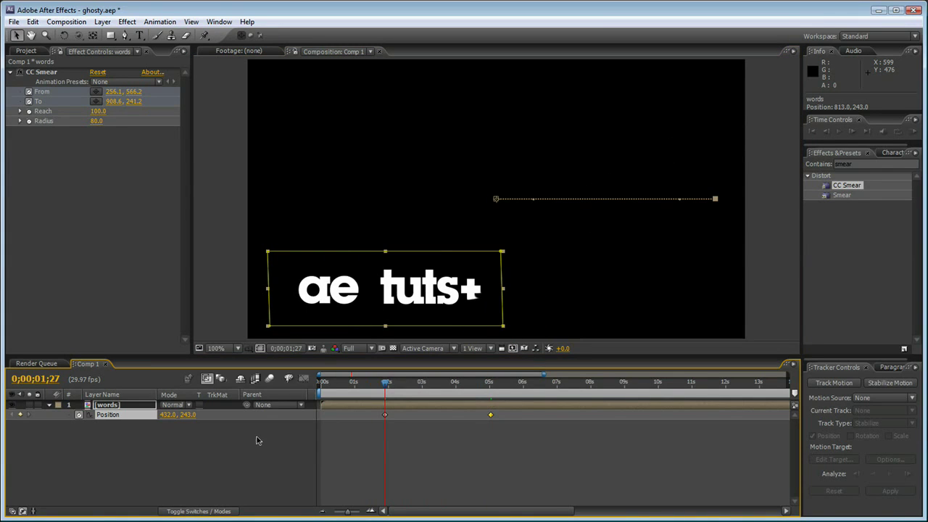
left_click(219, 437)
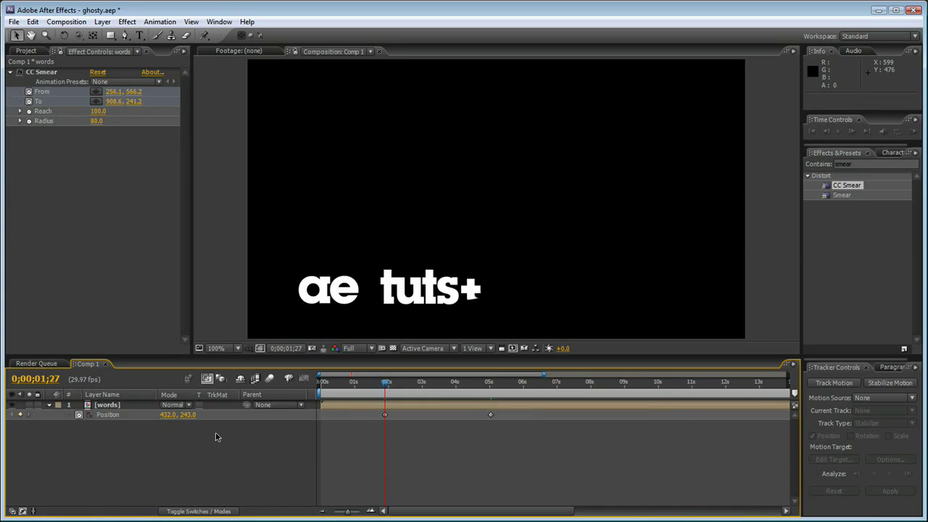
left_click(107, 406)
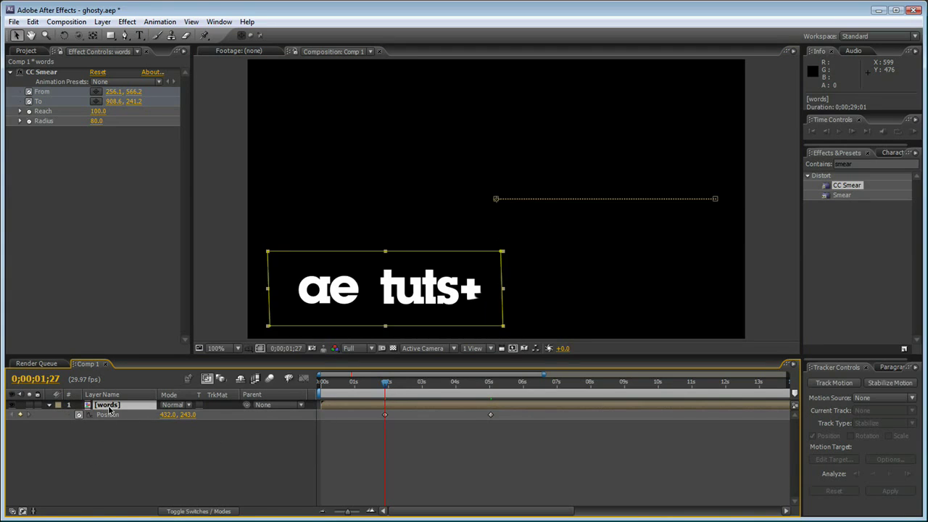
left_click(49, 406)
left_click(105, 435)
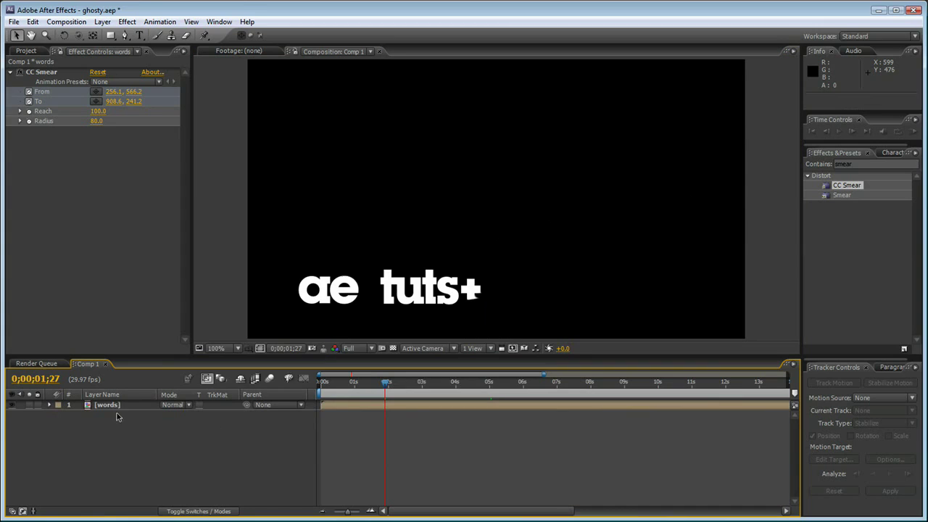
Search the effects for "mesh", move the time to 0;00;01;08 and select Mesh Warp.
double_click(870, 160)
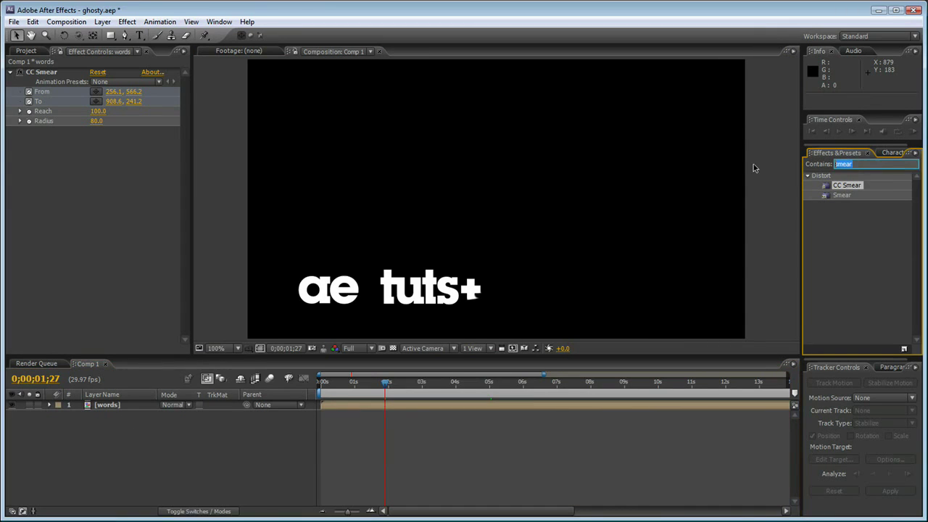
key("BackSpace")
type("mesh")
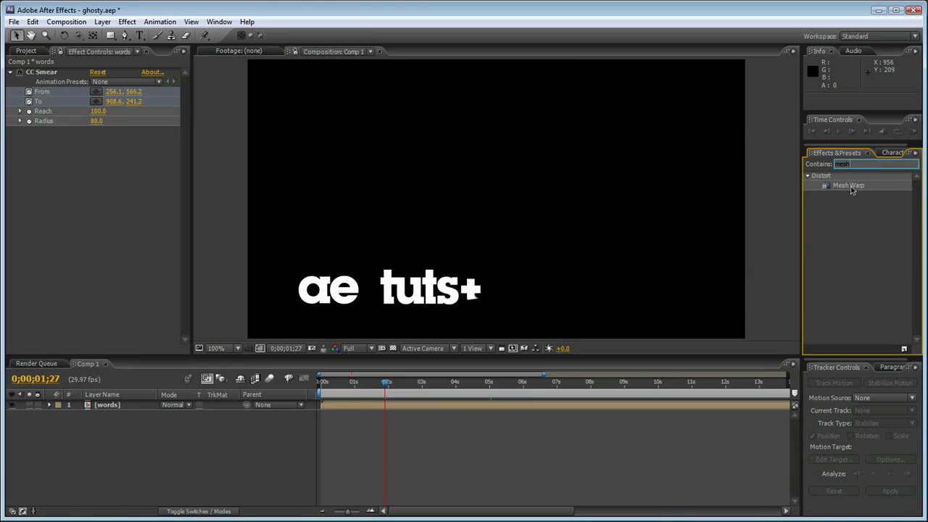
left_click_drag(382, 385, 363, 385)
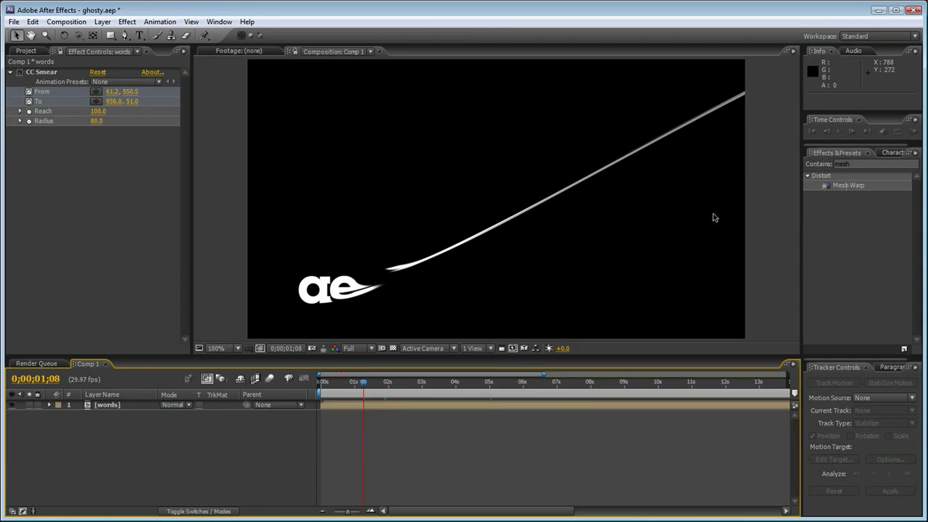
left_click_drag(841, 187, 872, 180)
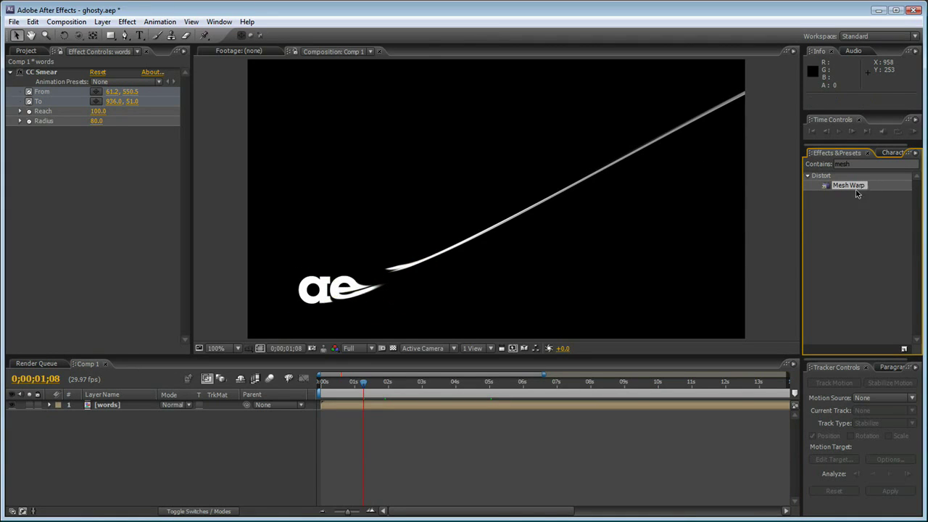
Pre-compose the words layer into a new composition named "words2".
left_click(93, 471)
left_click(113, 407)
key("ctrl+shift+c")
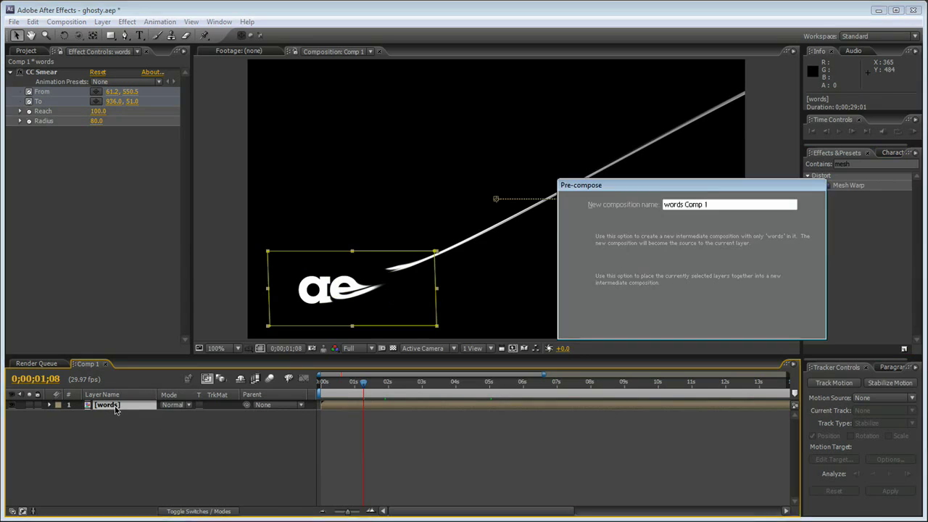
type("word")
key("Return")
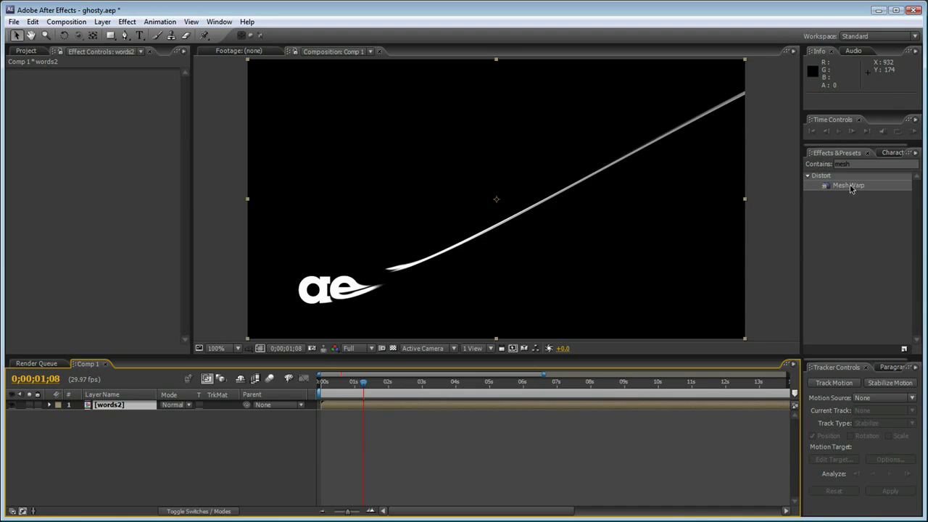
Apply Mesh Warp to the words2 layer and enlarge the view of the smoke trail to 200%.
left_click_drag(852, 189, 668, 189)
left_click_drag(456, 253, 457, 252)
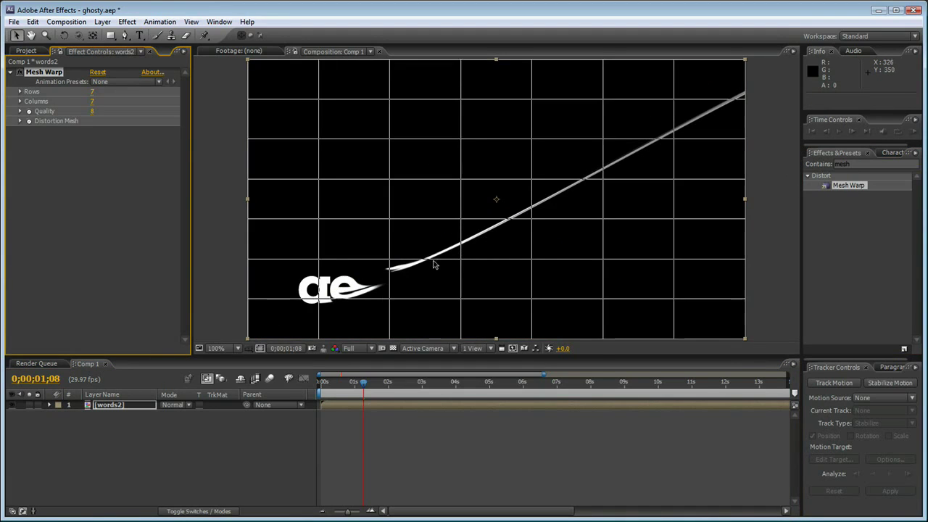
scroll(437, 267, "up", 2)
scroll(438, 266, "down", 2)
scroll(471, 221, "up", 1)
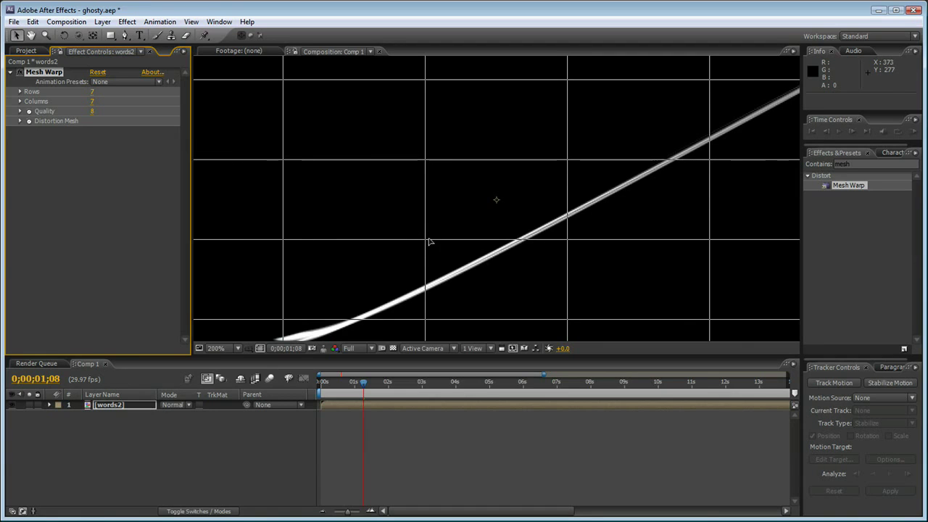
Try bending the smoke trail by moving a Mesh Warp grid point near it in different directions, and reset the effect.
mouse_move(426, 243)
left_mouse_down()
mouse_move(425, 190)
mouse_move(425, 244)
mouse_move(437, 264)
mouse_move(472, 207)
mouse_move(356, 255)
mouse_move(418, 265)
mouse_move(422, 213)
mouse_move(384, 194)
mouse_move(359, 198)
mouse_move(423, 238)
mouse_move(440, 235)
mouse_move(419, 232)
left_mouse_up()
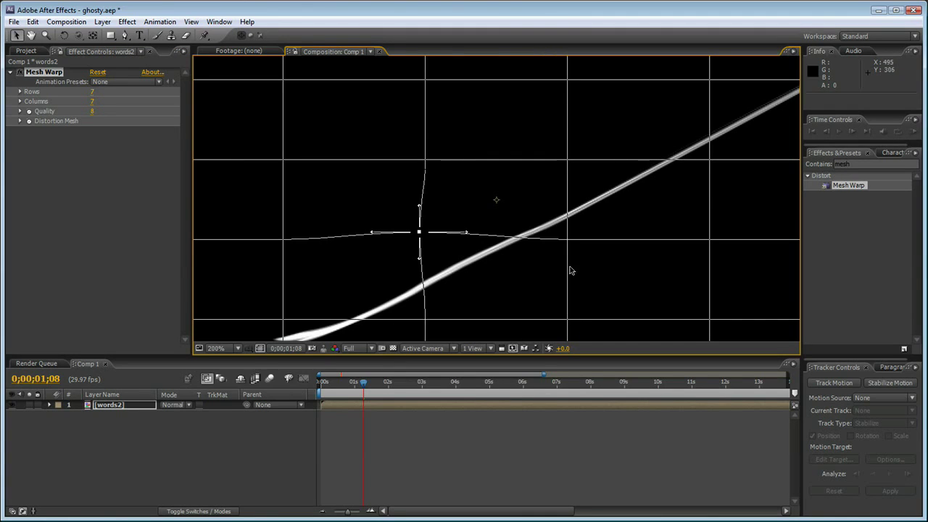
mouse_move(412, 234)
left_mouse_down()
mouse_move(201, 157)
mouse_move(222, 152)
left_mouse_up()
key("comma")
mouse_move(363, 176)
left_mouse_down()
mouse_move(372, 149)
mouse_move(269, 135)
mouse_move(268, 145)
mouse_move(330, 127)
mouse_move(445, 259)
mouse_move(472, 314)
mouse_move(481, 235)
left_mouse_up()
key("period")
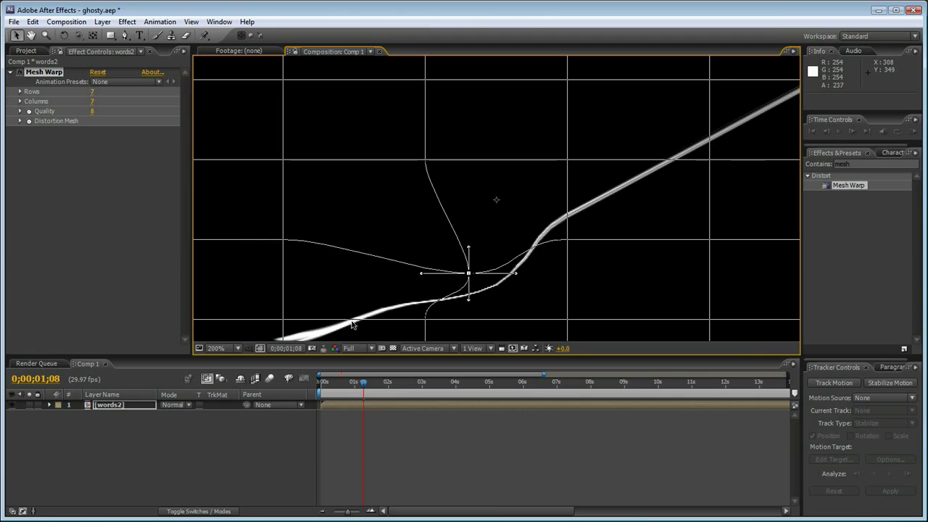
key("comma")
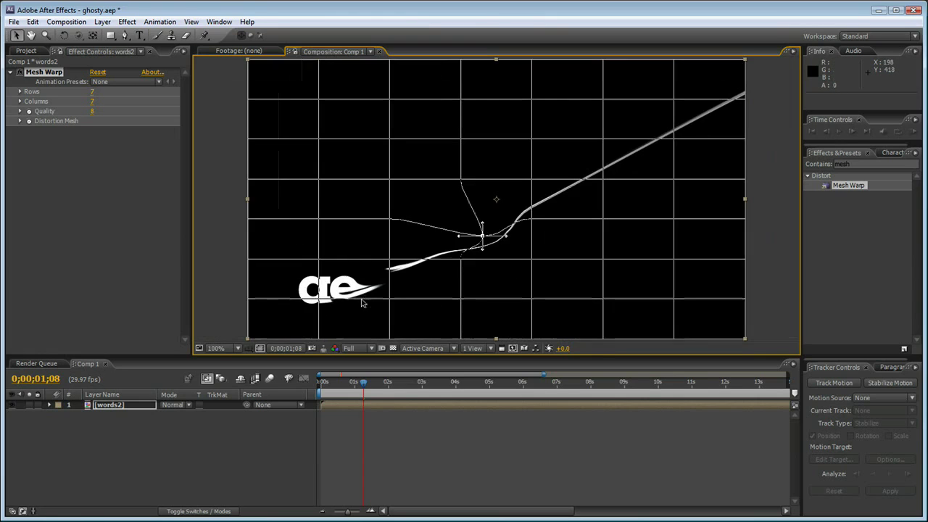
mouse_move(481, 235)
left_mouse_down()
mouse_move(395, 168)
mouse_move(452, 185)
mouse_move(455, 214)
left_mouse_up()
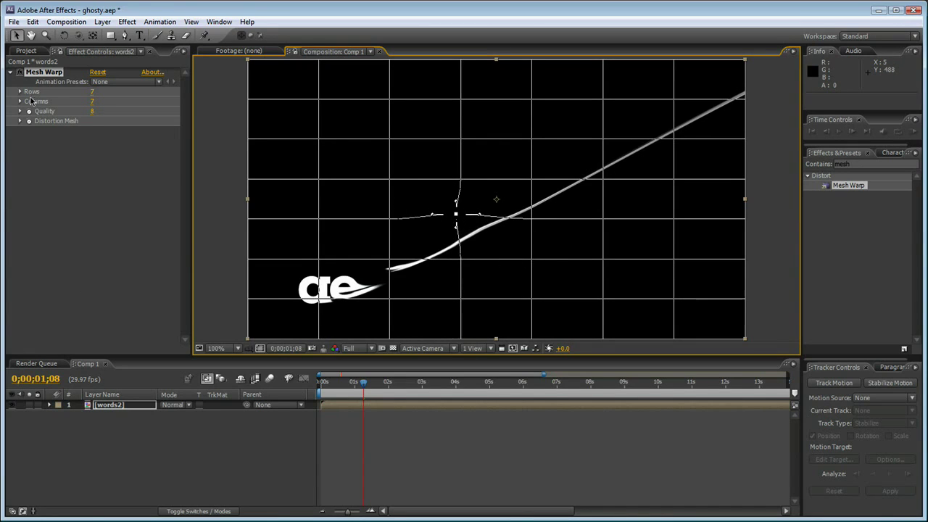
left_click(99, 73)
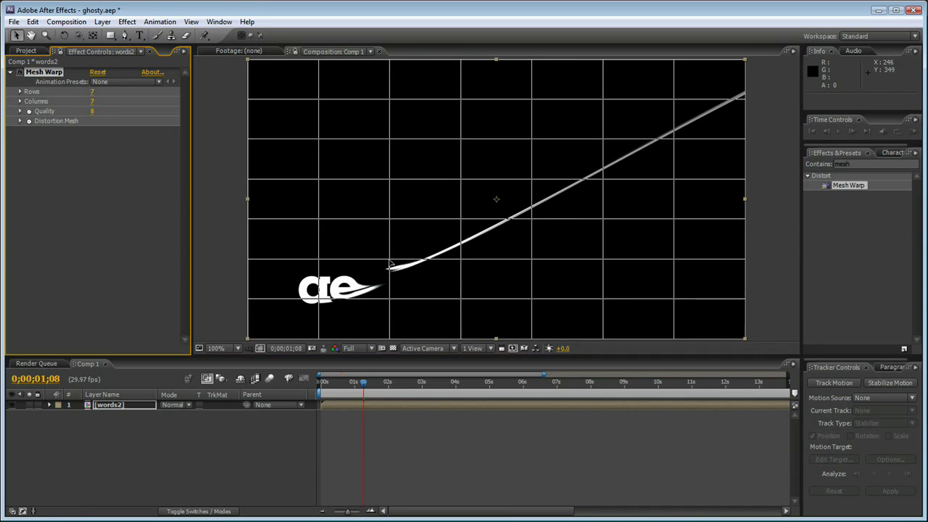
left_click(461, 219)
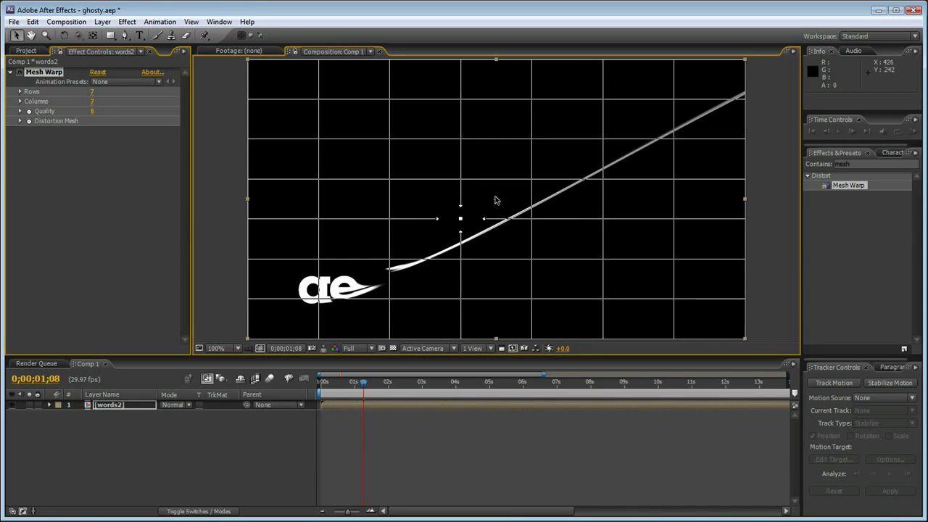
left_click(440, 244)
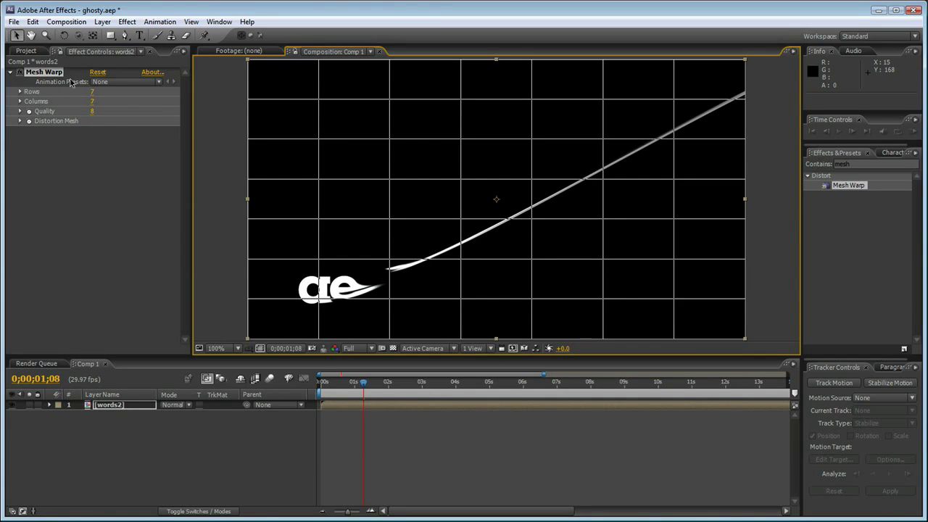
Try a denser Mesh Warp grid of 30 rows and 31 columns, bend the trail with it and undo the changes.
left_click_drag(91, 95, 141, 100)
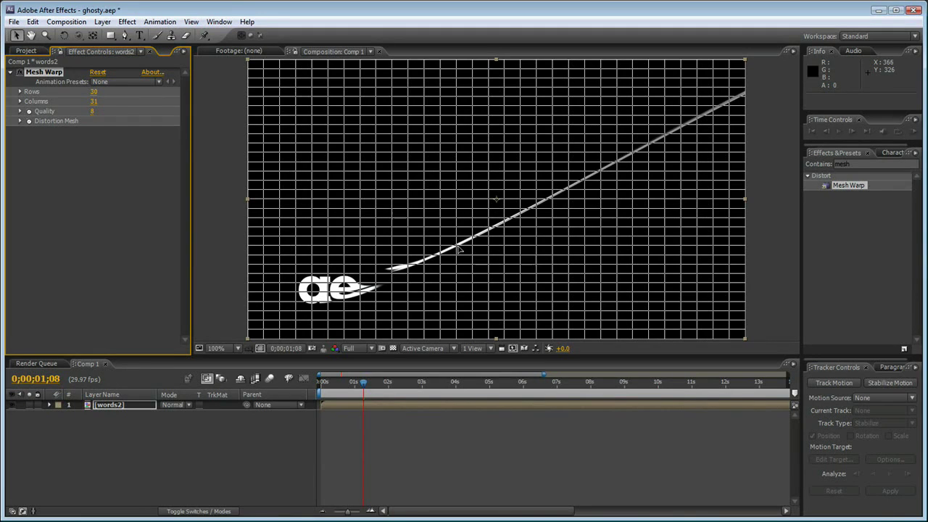
mouse_move(457, 248)
left_mouse_down()
mouse_move(477, 268)
mouse_move(459, 246)
mouse_move(477, 219)
mouse_move(481, 227)
left_mouse_up()
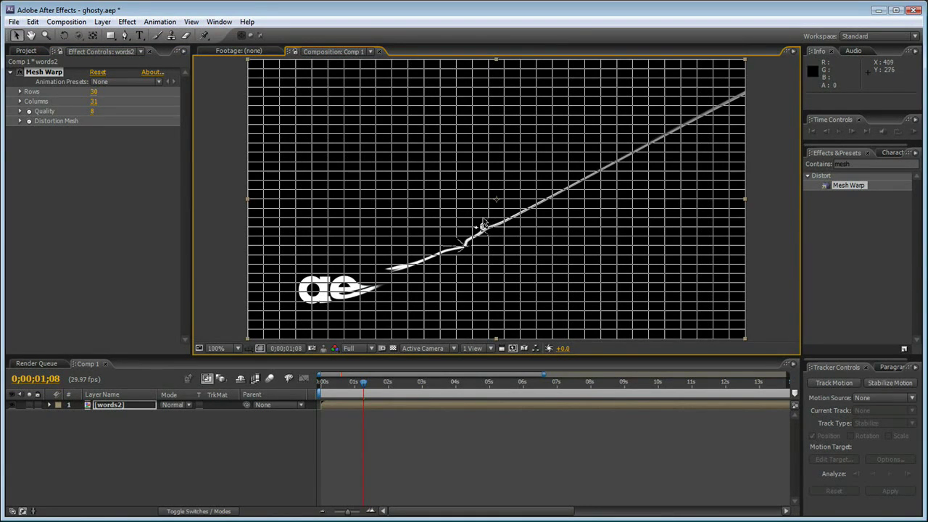
key("ctrl+z")
key("ctrl+z")
key("ctrl+z")
key("ctrl+z")
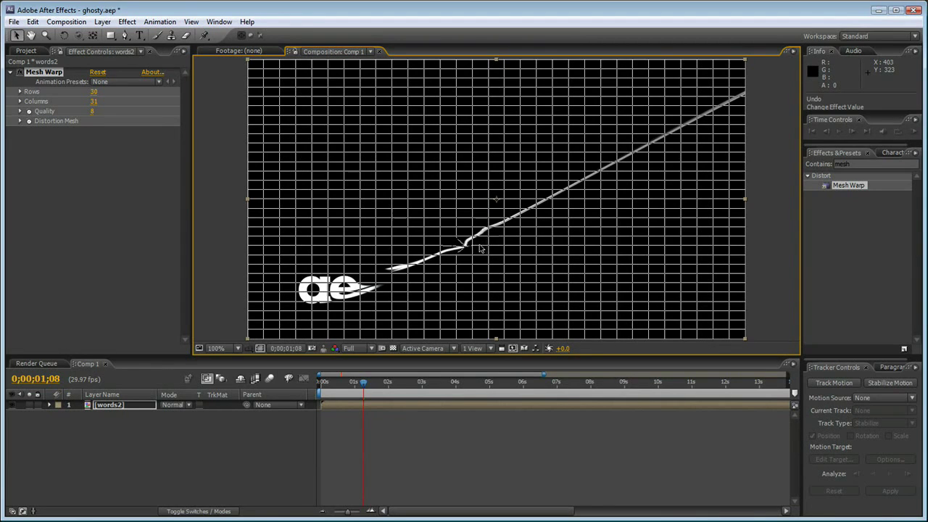
key("ctrl+z")
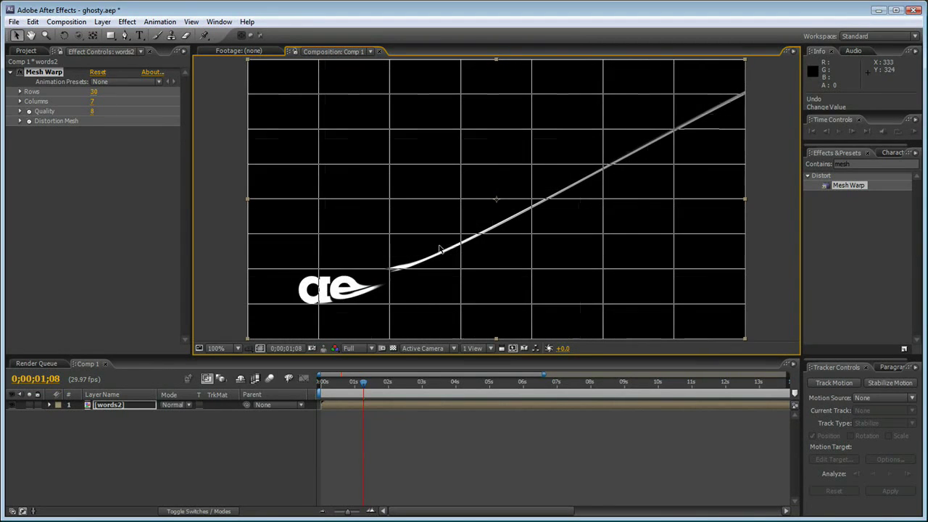
Try a coarse Mesh Warp grid of 3 rows and 3 columns, bend the trail with it and undo the changes.
left_click(92, 92)
type("3")
key("Tab")
type("3")
key("Return")
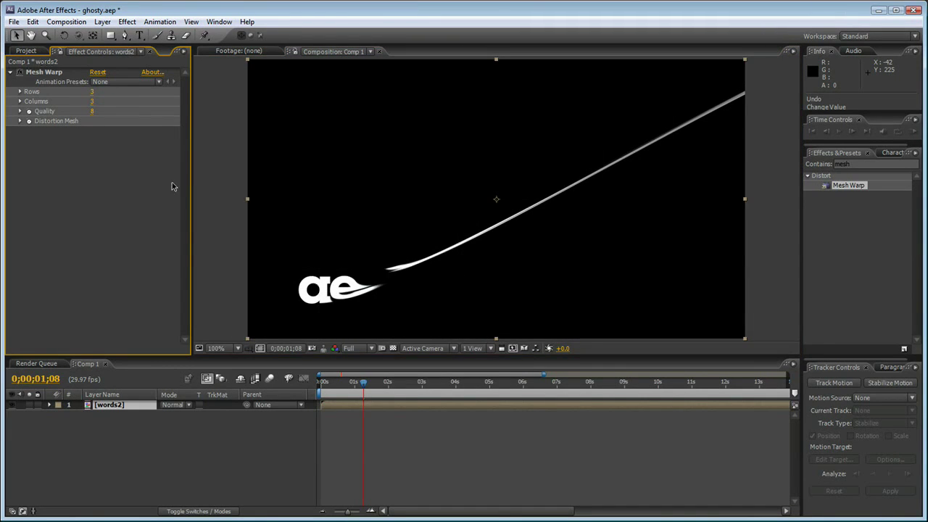
left_click(42, 73)
mouse_move(413, 245)
left_mouse_down()
mouse_move(451, 269)
mouse_move(443, 273)
left_mouse_up()
key("ctrl+z")
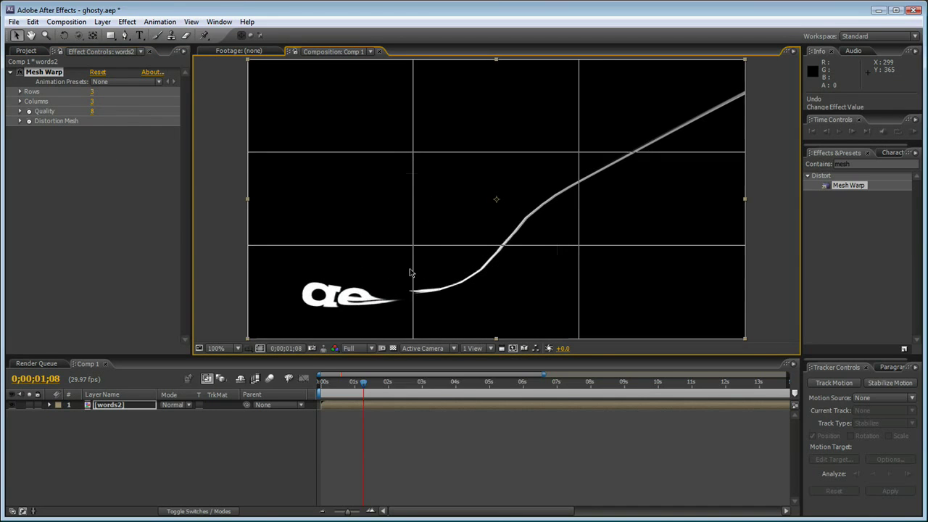
key("ctrl+z")
key("ctrl+z")
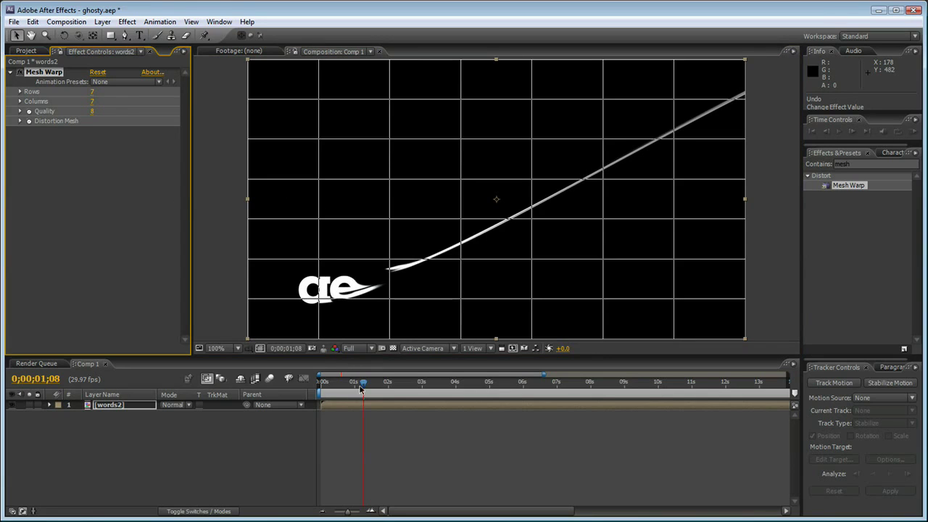
Try Mesh Warp quality 3 and a keyframed Distortion Mesh with one displaced grid point, and reset the effect.
left_click_drag(360, 384, 346, 384)
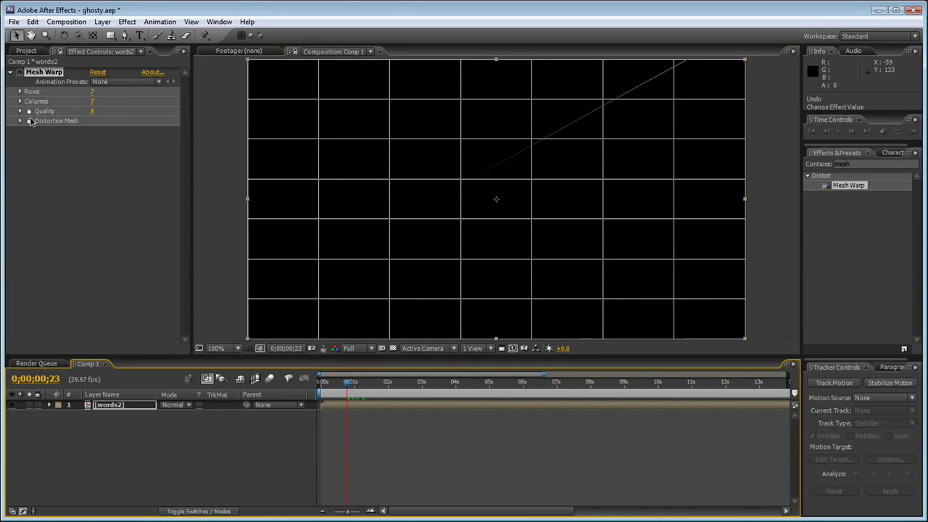
left_click_drag(97, 111, 56, 121)
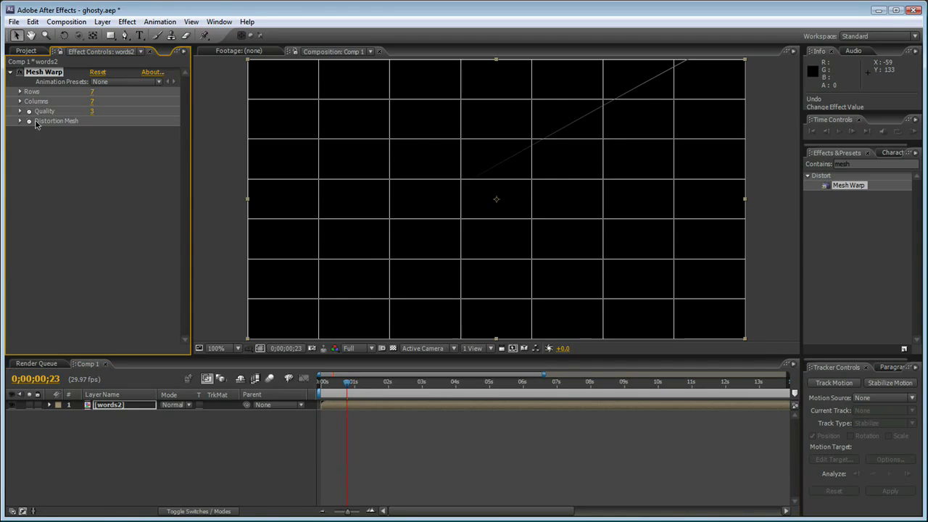
left_click(29, 121)
left_click_drag(348, 382, 383, 382)
left_click_drag(461, 218, 473, 241)
left_click_drag(387, 391, 354, 391)
left_click(97, 72)
left_click(343, 384)
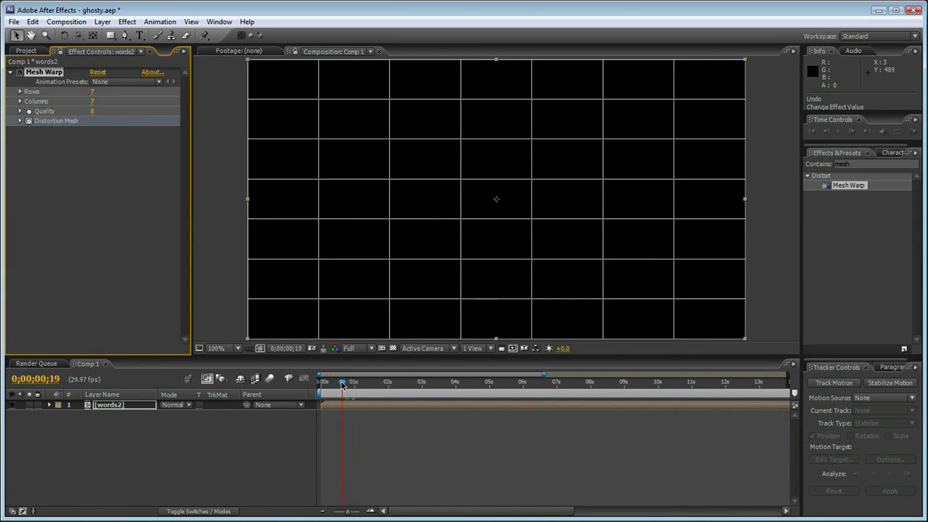
At 0;00;00;24, reveal the words2 layer's keyframed properties and set the first Distortion Mesh keyframe there.
left_click_drag(346, 385, 349, 385)
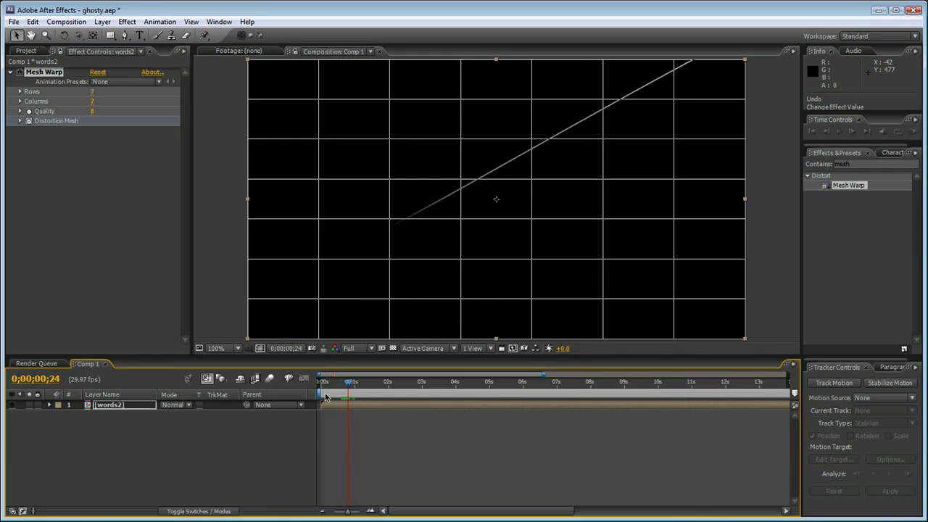
key("u")
left_click(88, 425)
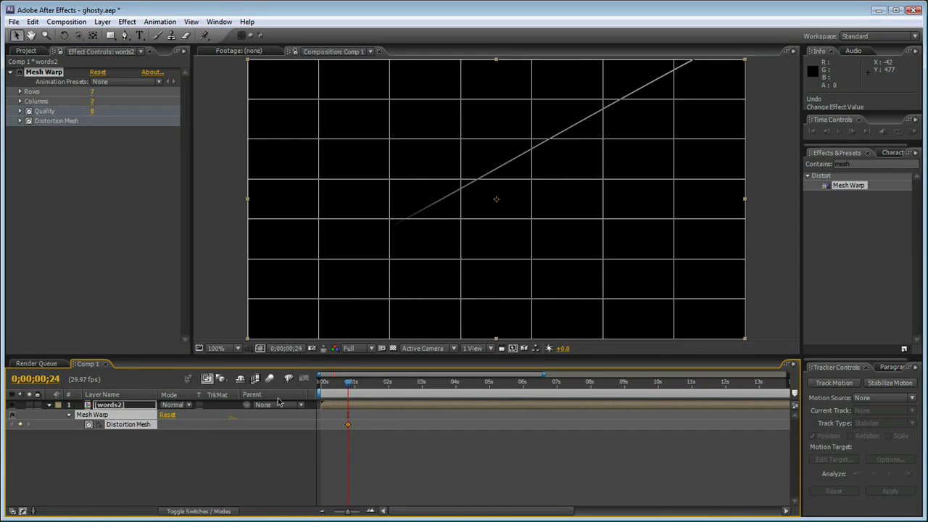
Shape the straight trail into a wave by offsetting three grid points along it alternately below and above the line, and inspect the curve.
left_click_drag(461, 179, 480, 200)
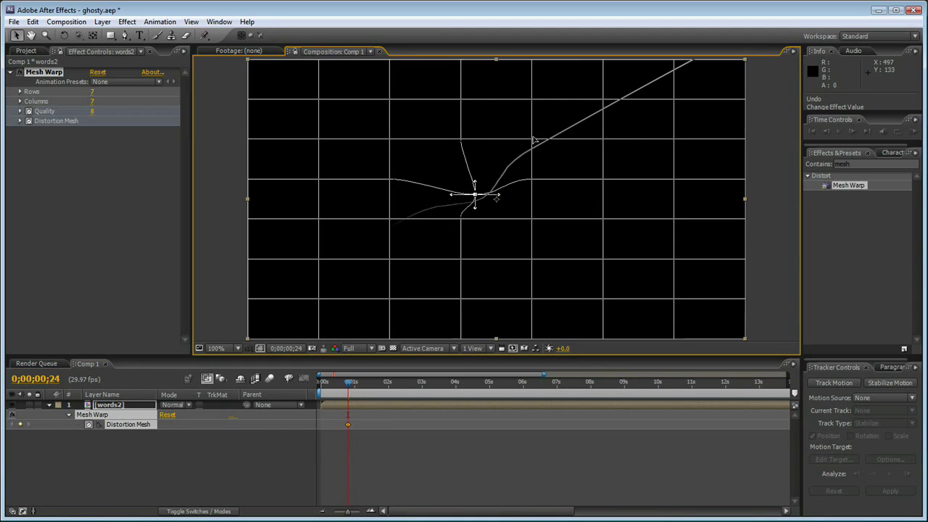
left_click_drag(531, 140, 521, 123)
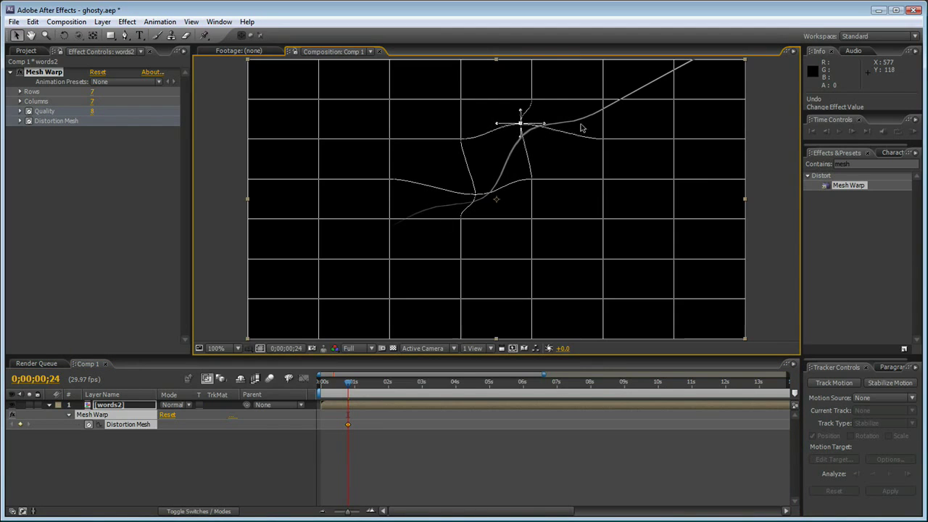
left_click_drag(601, 106, 618, 116)
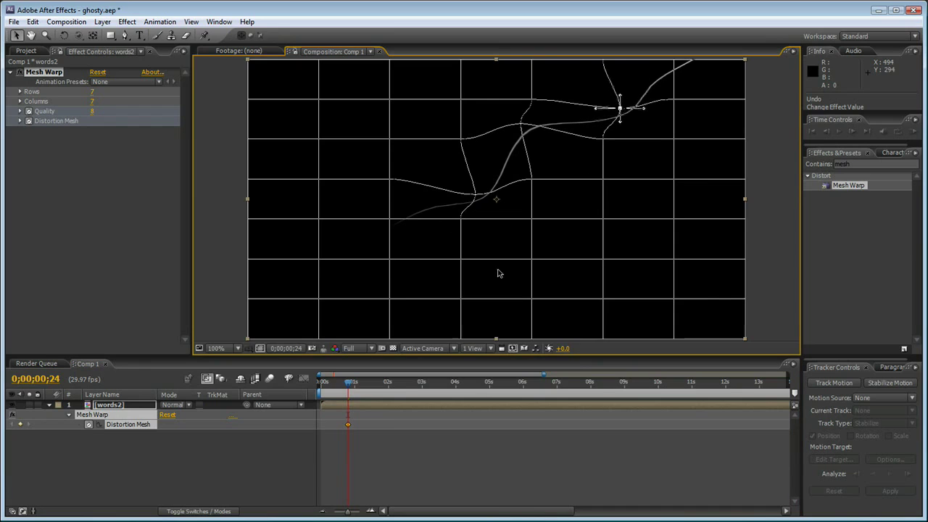
left_click(338, 464)
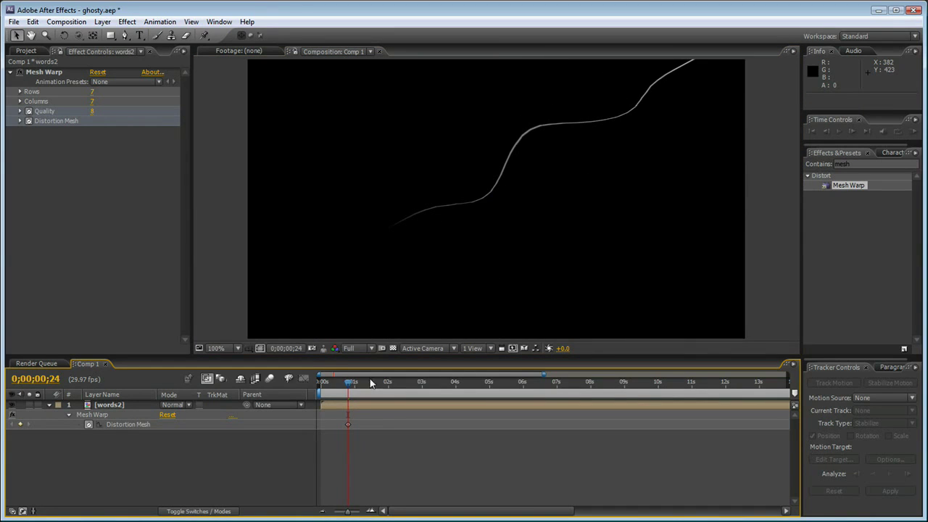
scroll(542, 173, "up", 1)
left_click_drag(553, 142, 499, 209)
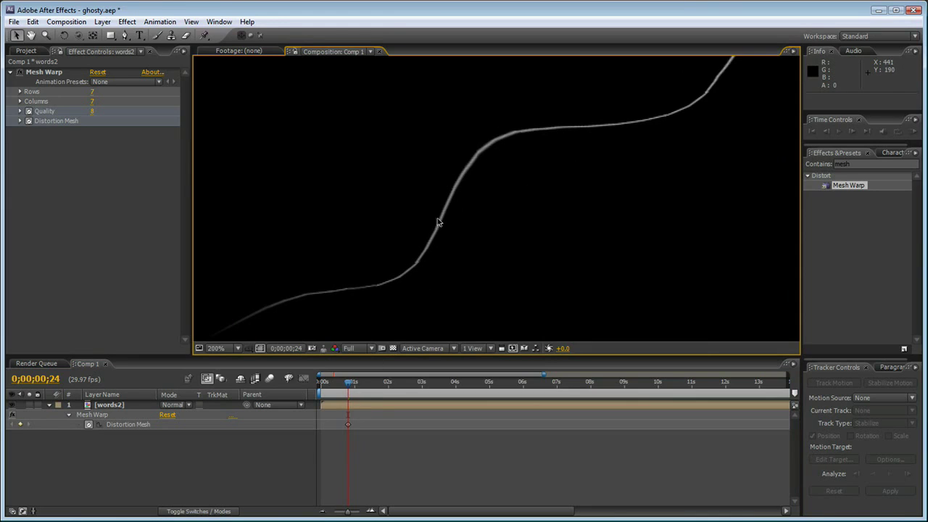
key("comma")
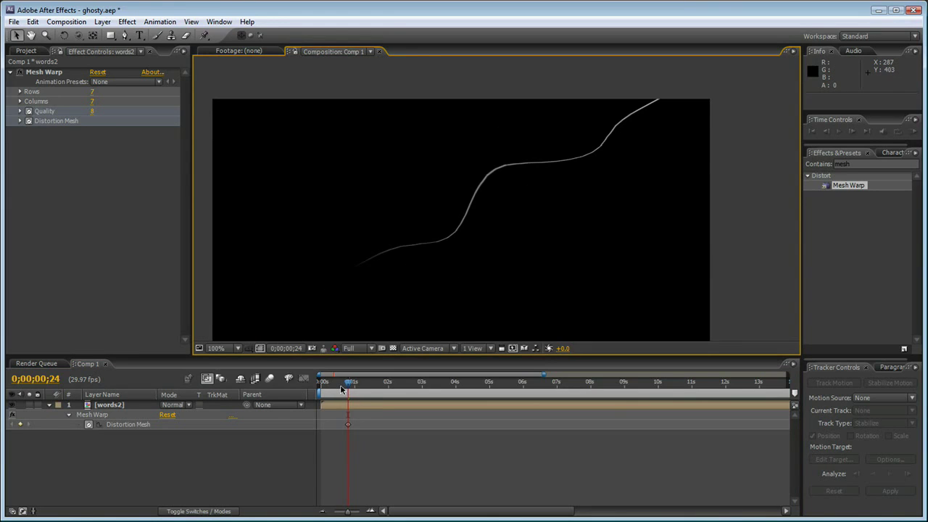
At 0;00;01;03, reset Mesh Warp and displace two neighbouring grid points, one down and one up, to curve the trail's middle.
left_click_drag(350, 385, 361, 387)
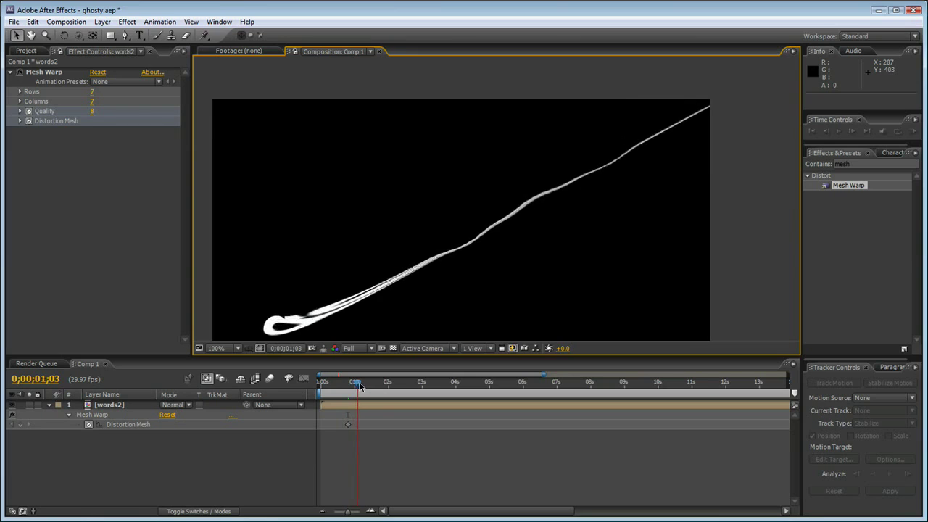
left_click(45, 72)
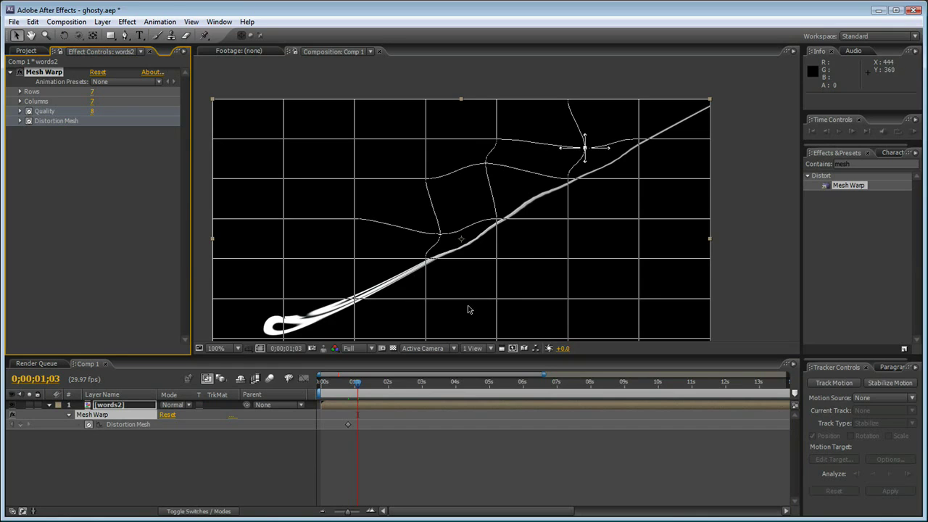
left_click(98, 73)
left_click_drag(497, 222, 523, 244)
left_click(426, 260)
left_click_drag(426, 262, 410, 243)
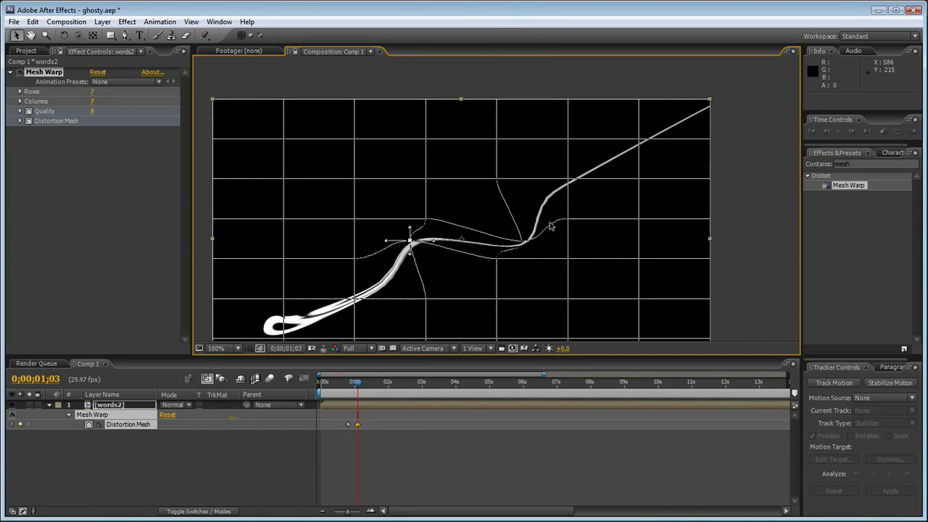
Tilt the tangent of the lowered mesh point and offset two grid points farther up the trail in opposite directions.
key("period")
left_click(546, 284)
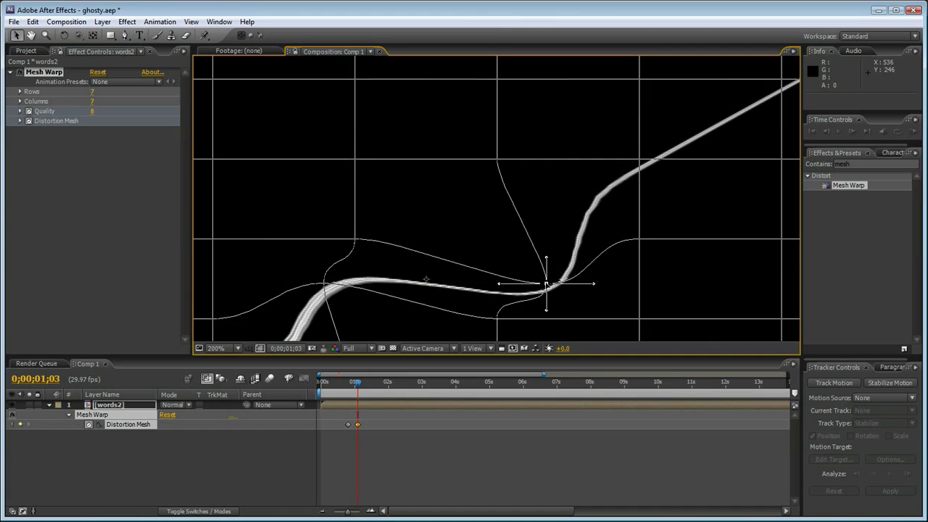
left_click_drag(498, 285, 485, 268)
key("comma")
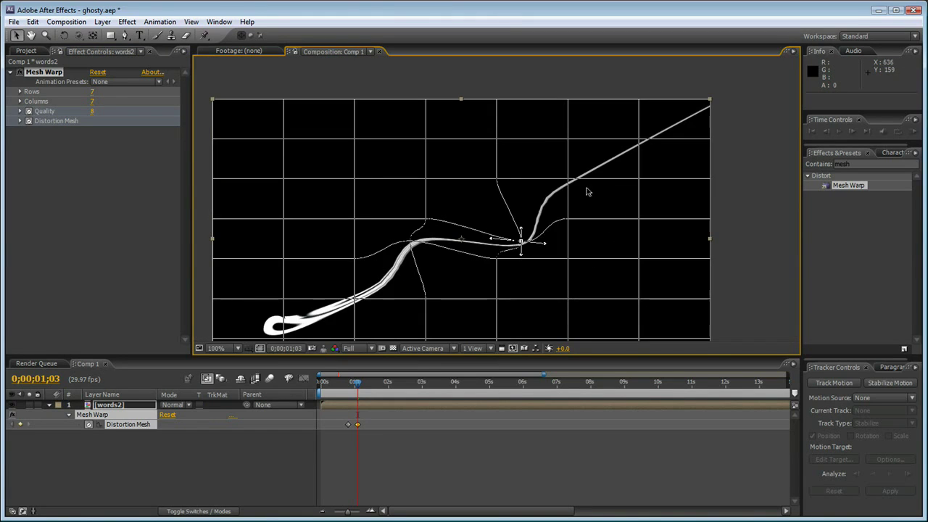
mouse_move(569, 178)
left_mouse_down()
mouse_move(553, 152)
mouse_move(557, 168)
left_mouse_up()
left_click_drag(639, 139, 654, 155)
At 0;00;01;16, reset Mesh Warp and move four grid points along the trail from the letters to the frame edge to make it wavy.
left_click_drag(359, 386, 372, 385)
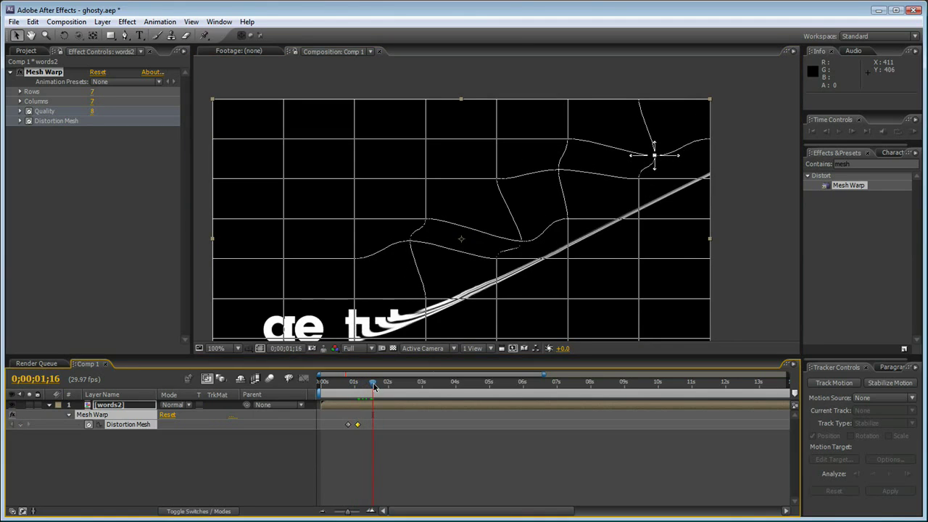
left_click(97, 71)
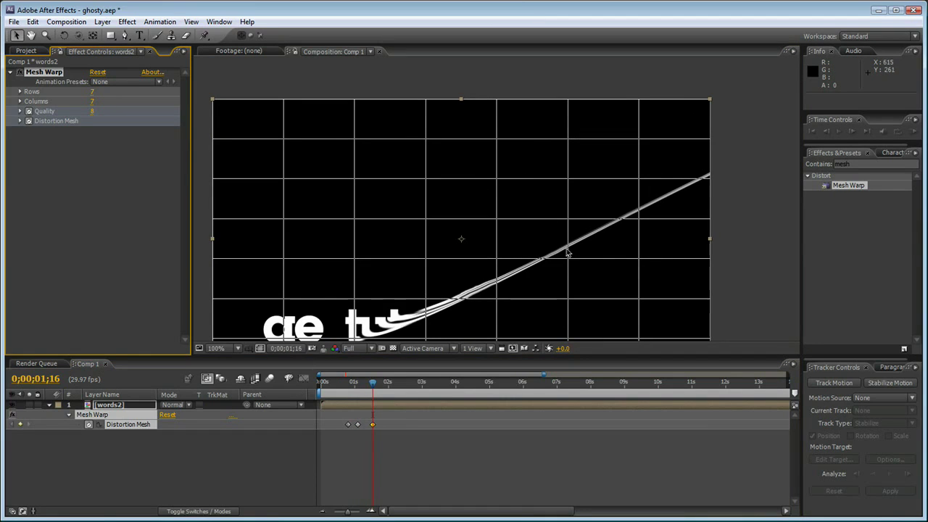
left_click(569, 259)
mouse_move(569, 261)
left_mouse_down()
mouse_move(545, 235)
mouse_move(580, 255)
left_mouse_up()
left_click(496, 299)
mouse_move(497, 303)
left_mouse_down()
mouse_move(525, 313)
mouse_move(520, 319)
left_mouse_up()
left_click_drag(642, 221, 630, 202)
left_click_drag(712, 184, 711, 158)
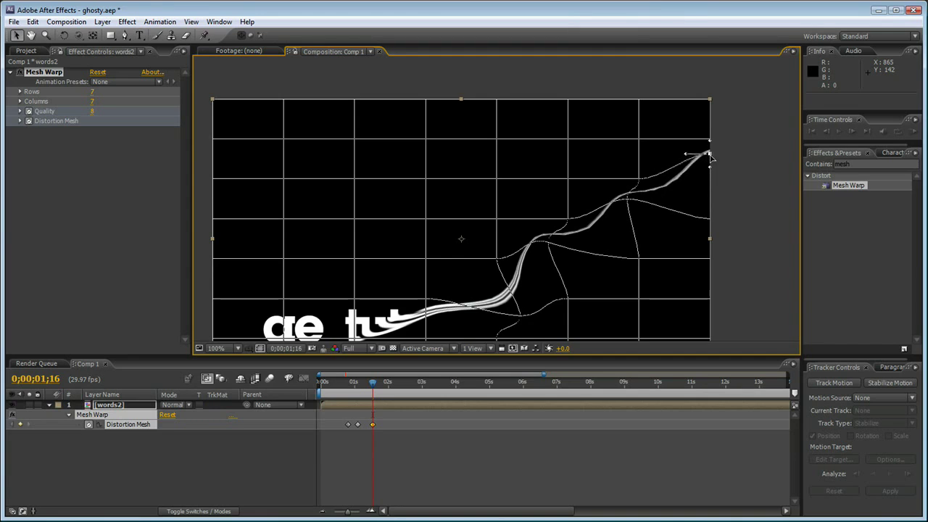
At 0;00;01;27, reset Mesh Warp and offset five grid points between the middle of the frame and its right edge in alternating directions.
left_click_drag(377, 390, 385, 389)
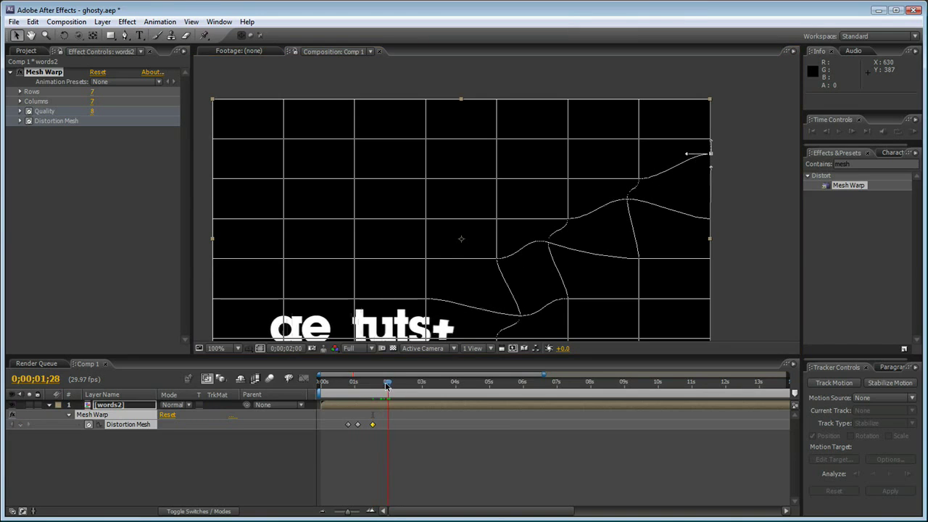
key("h")
left_click_drag(456, 284, 450, 228)
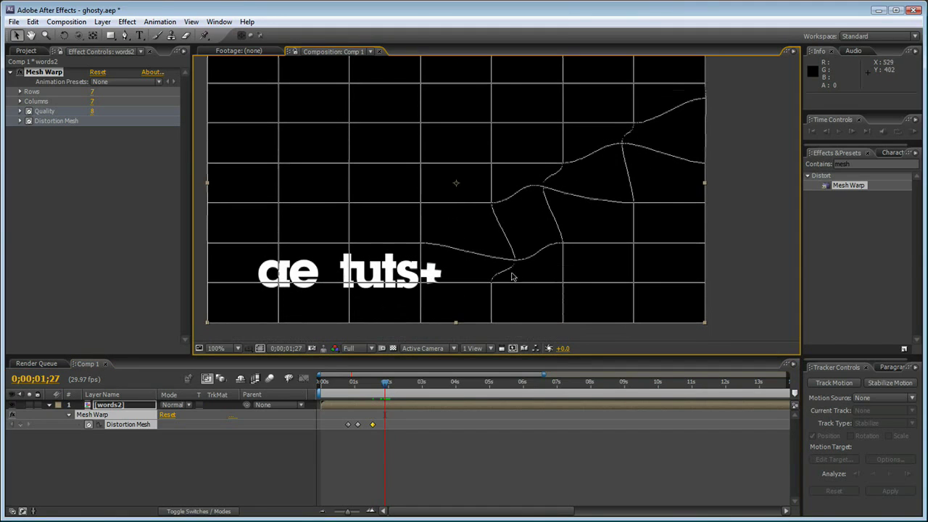
left_click(102, 73)
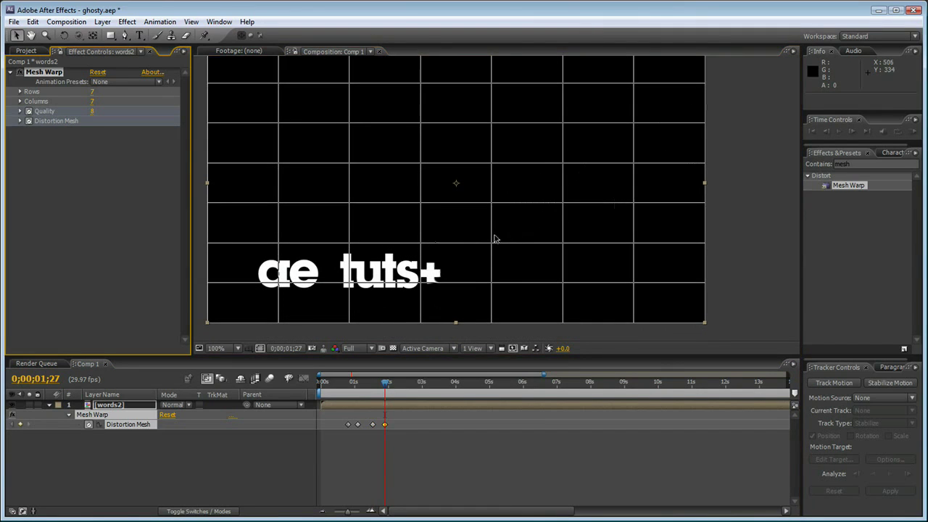
left_click_drag(492, 204, 510, 218)
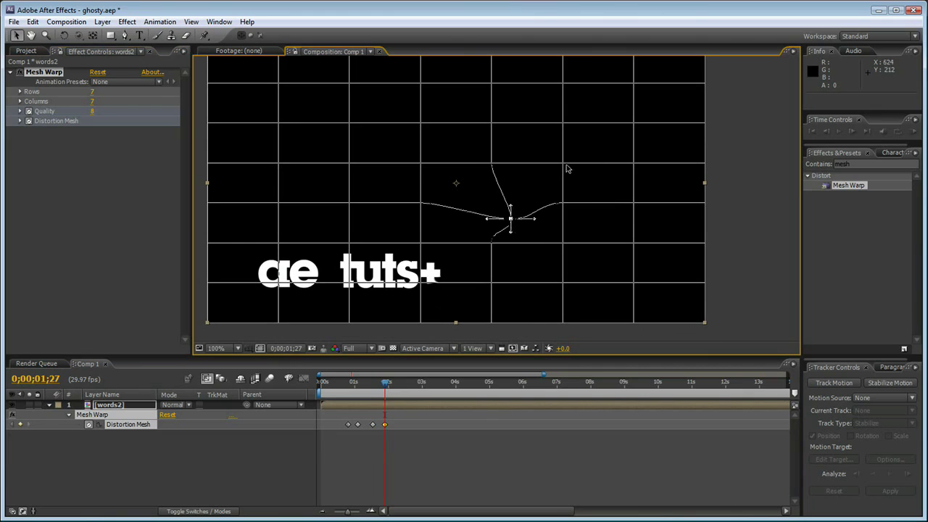
left_click_drag(633, 204, 622, 196)
left_click_drag(634, 123, 649, 134)
left_click_drag(701, 165, 704, 114)
left_click(704, 153)
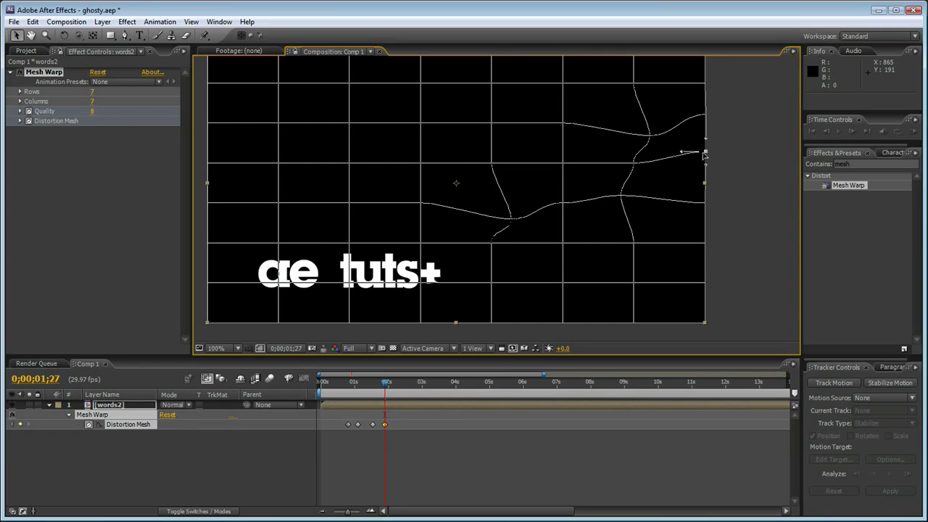
At 0;00;01;09, offset three grid points along the trail alternately below and above the line to deepen its waves.
left_click_drag(397, 382, 364, 385)
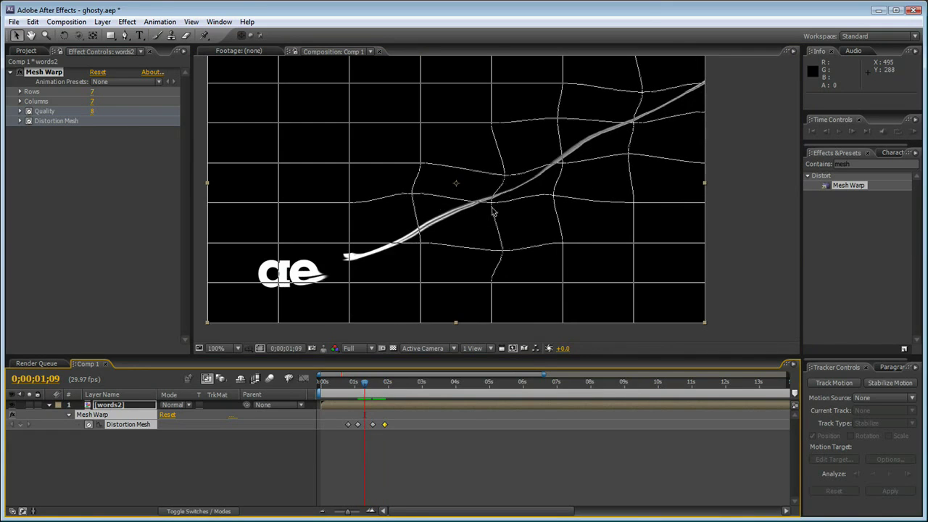
left_click_drag(492, 207, 511, 220)
left_click_drag(561, 164, 547, 153)
left_click_drag(633, 123, 651, 134)
At 0;00;01;06, nudge the mesh point at the trail's first bend slightly upward, and check the reveal up to 0;00;02;00.
mouse_move(364, 388)
left_mouse_down()
mouse_move(351, 388)
mouse_move(363, 390)
left_mouse_up()
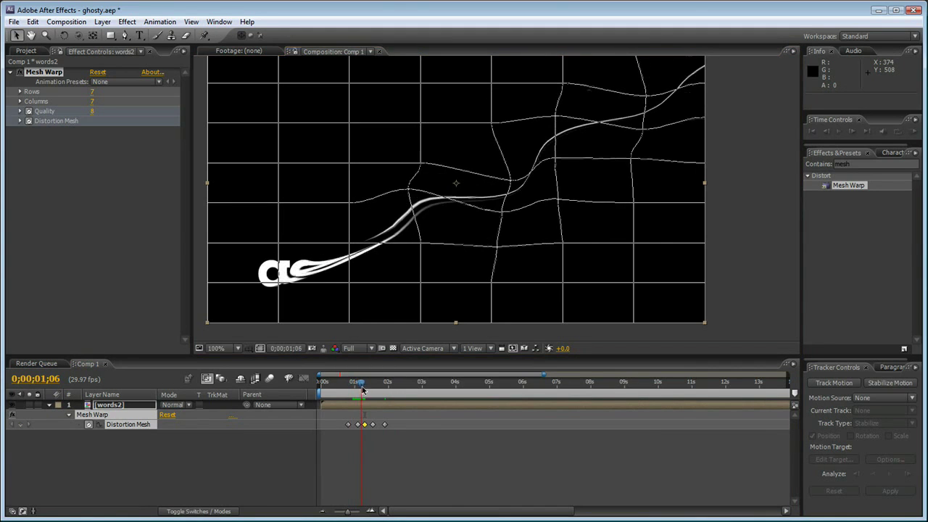
left_click(172, 460)
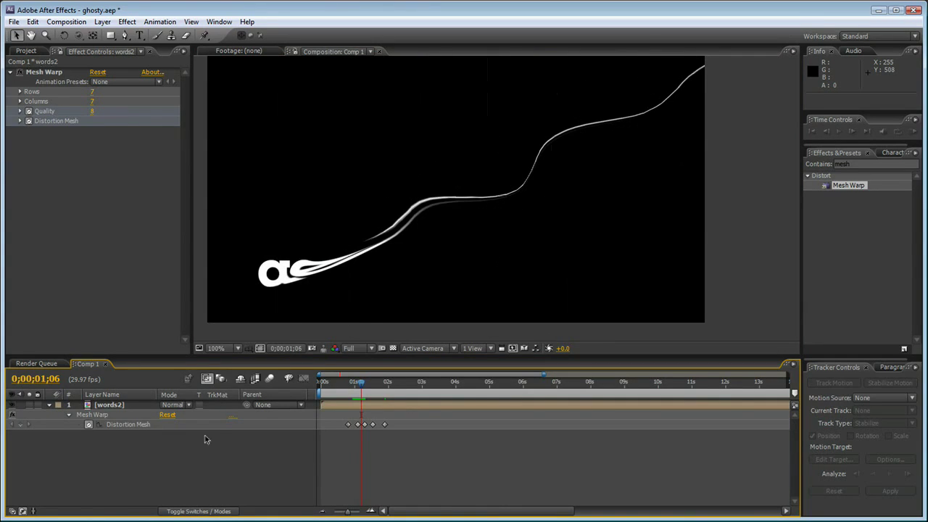
left_click(111, 427)
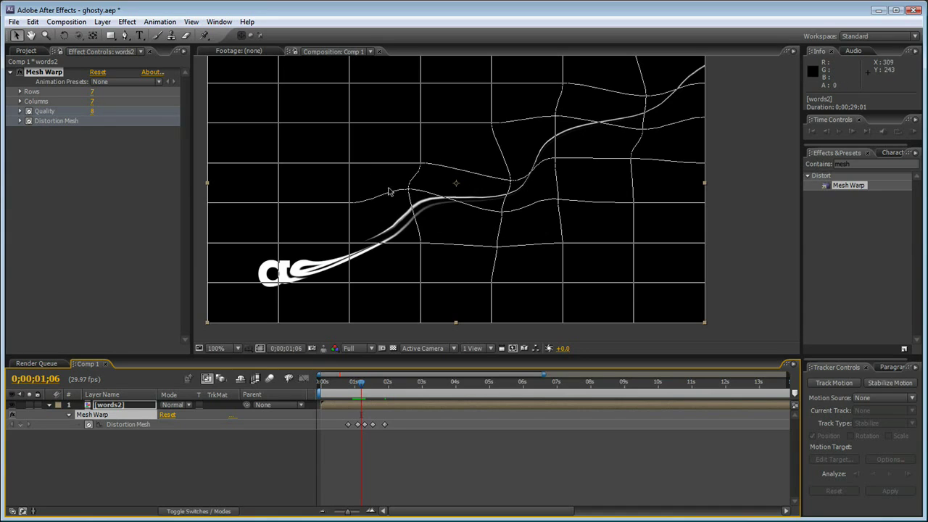
mouse_move(410, 191)
left_mouse_down()
mouse_move(414, 201)
mouse_move(407, 186)
left_mouse_up()
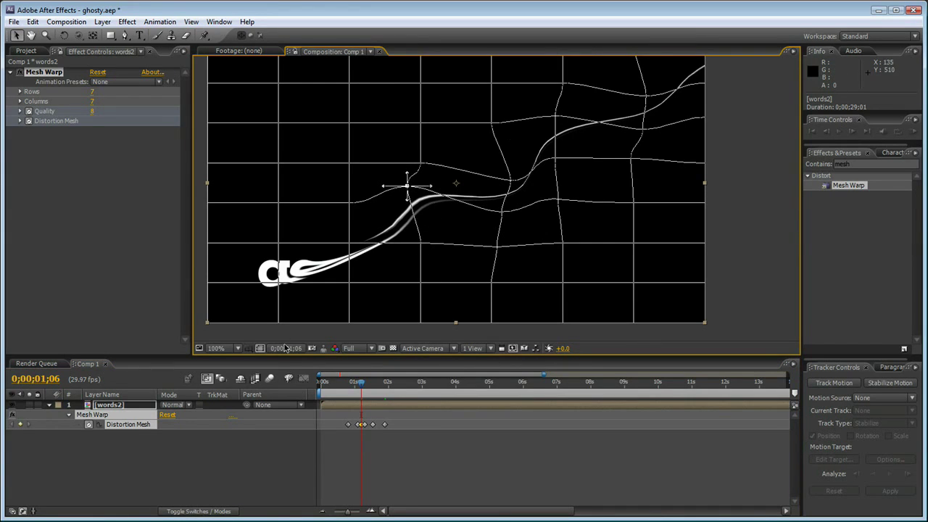
left_click(328, 413)
mouse_move(352, 387)
left_mouse_down()
mouse_move(341, 386)
mouse_move(388, 395)
left_mouse_up()
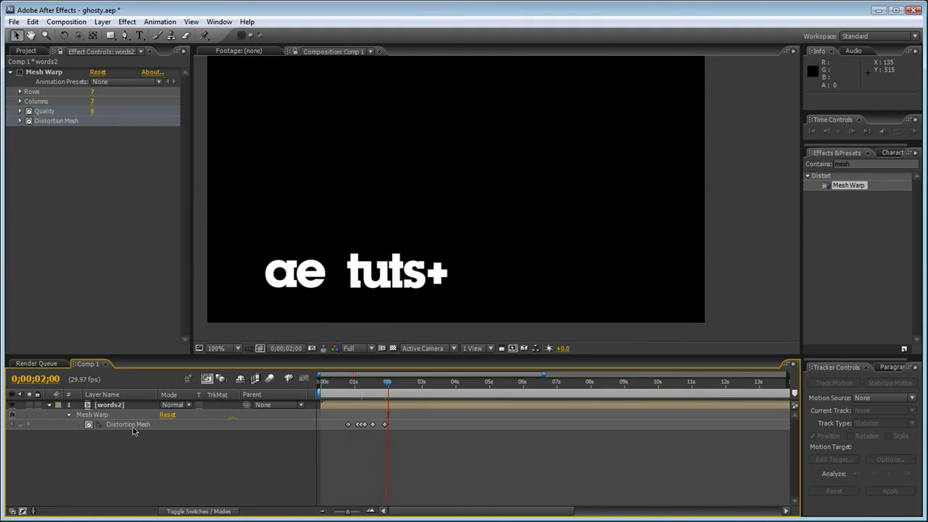
Pre-compose the words2 layer as "wisp on", moving all attributes into the new composition.
left_click(116, 404)
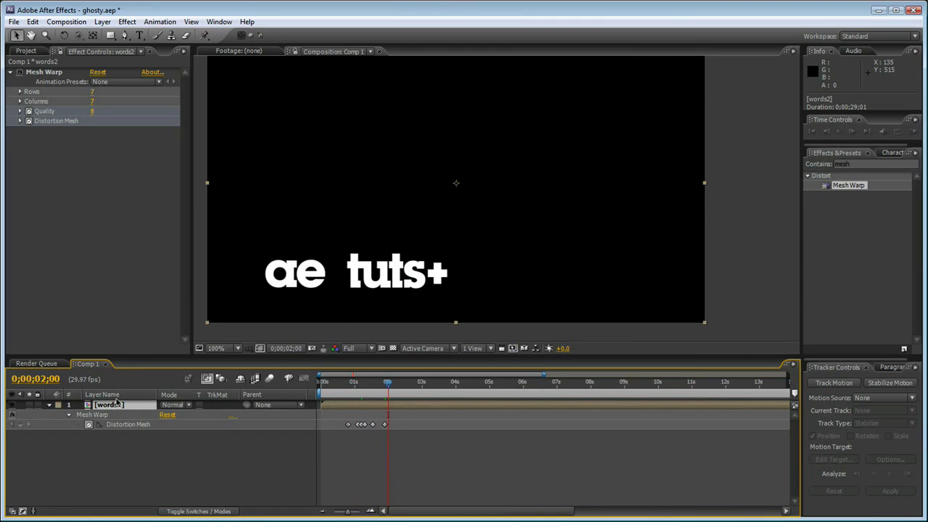
key("ctrl+shift+c")
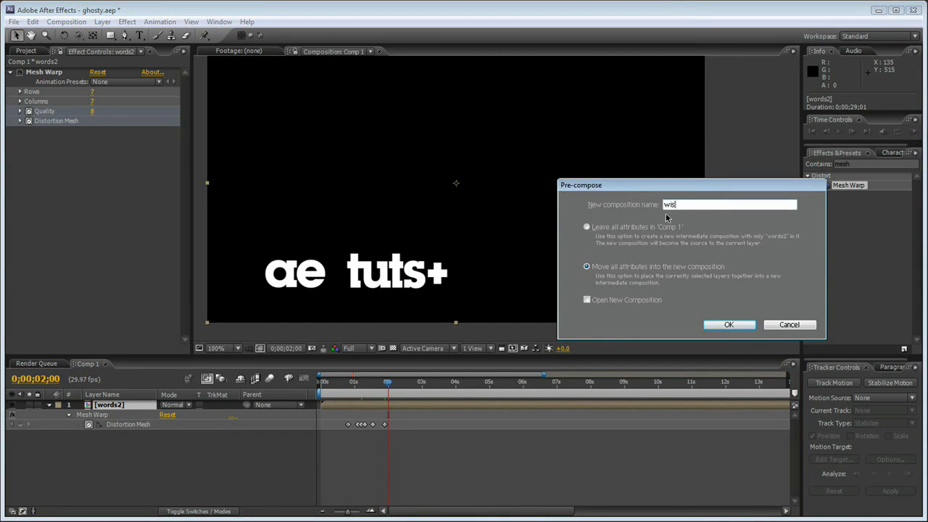
type("on")
key("Return")
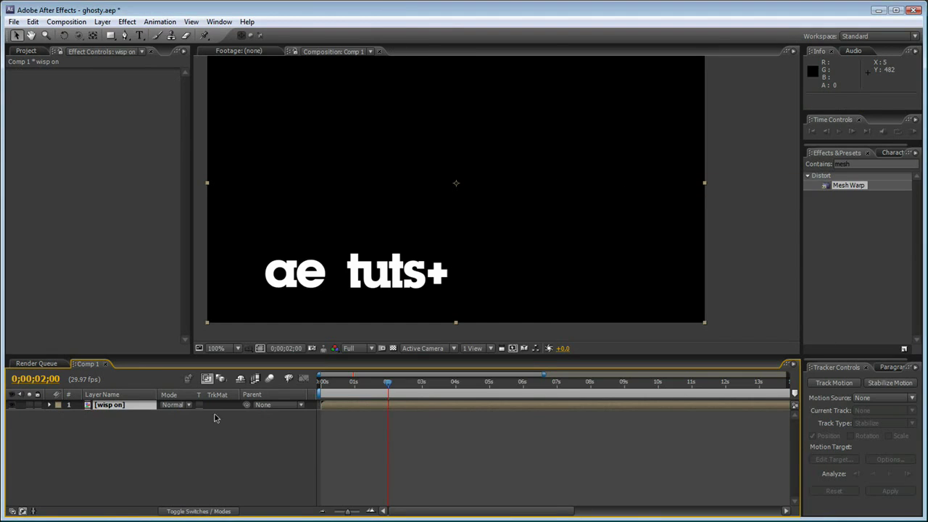
Apply CC Smear to the wisp on layer and place its From point at 391, 322 and its To point at 389, 242.5.
left_click(355, 410)
left_click(108, 406)
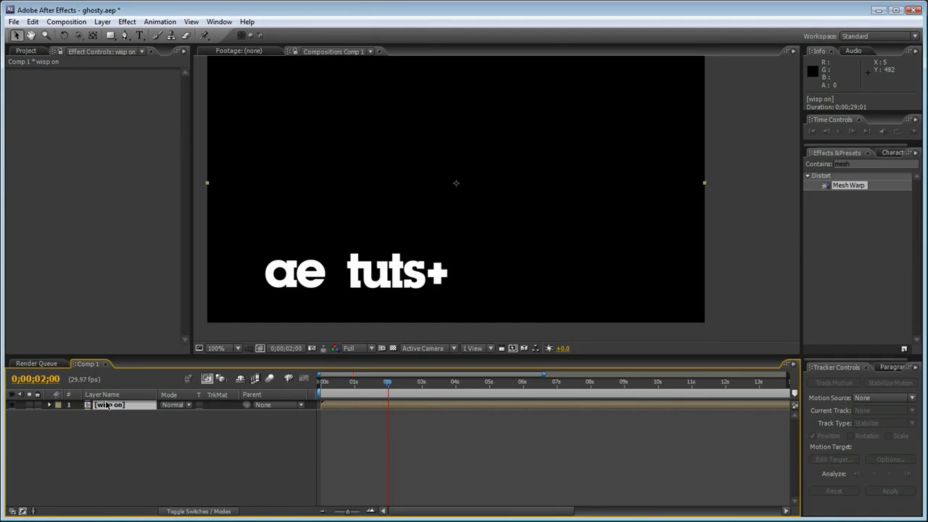
mouse_move(387, 383)
left_mouse_down()
mouse_move(376, 385)
mouse_move(389, 385)
left_mouse_up()
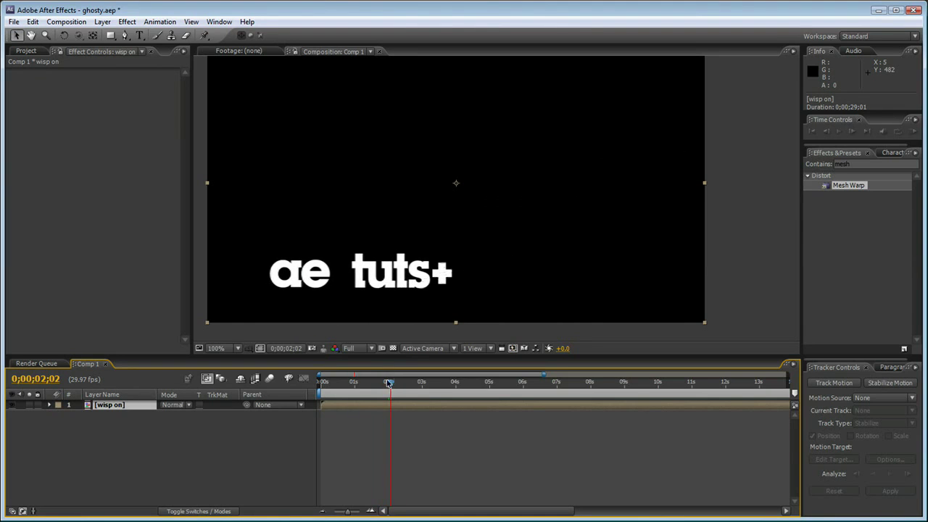
left_click(855, 165)
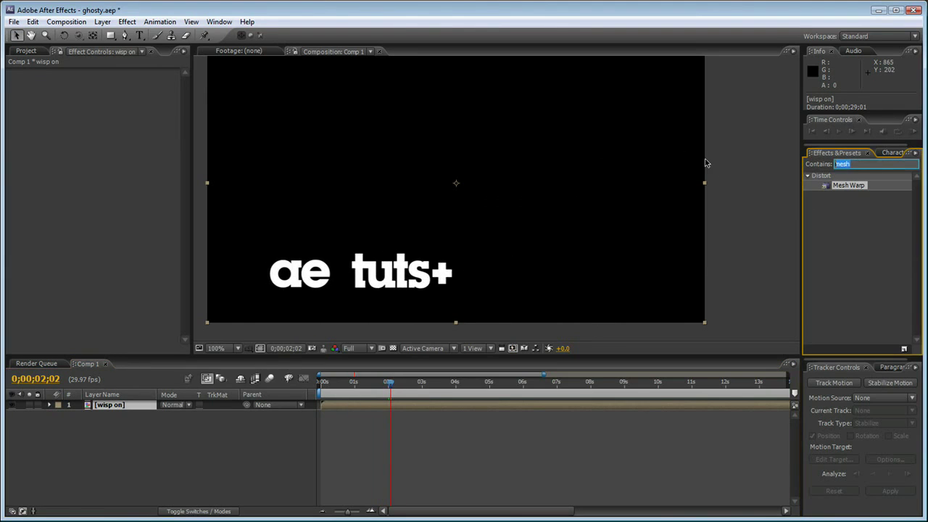
type("smear")
left_click_drag(844, 186, 410, 280)
mouse_move(459, 187)
left_mouse_down()
mouse_move(459, 207)
mouse_move(429, 240)
mouse_move(432, 229)
left_mouse_up()
mouse_move(581, 115)
left_mouse_down()
mouse_move(416, 174)
mouse_move(433, 187)
left_mouse_up()
At 0;00;01;29, start keyframing CC Smear's From and To points and reveal their keyframes on the layer.
left_click_drag(388, 390, 386, 386)
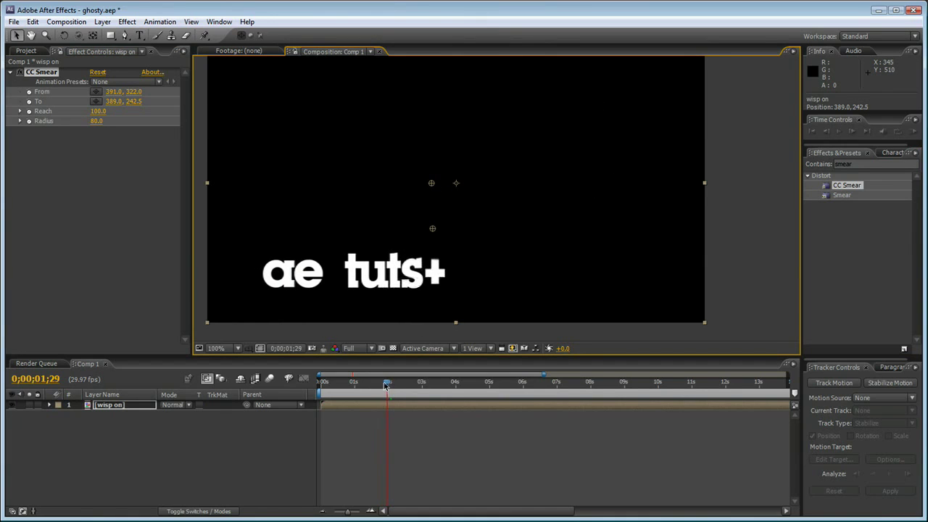
left_click(29, 92)
left_click(29, 102)
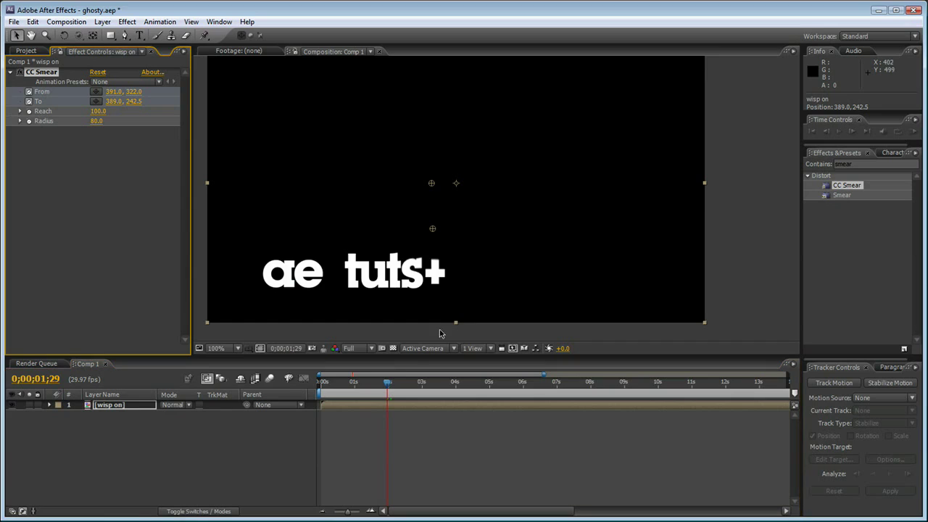
key("u")
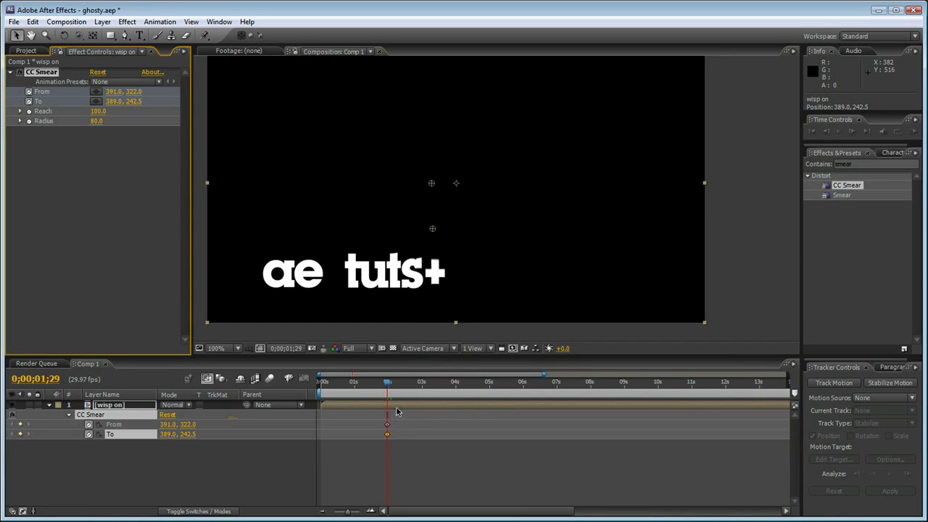
A few frames on, move CC Smear's From point to 411, 339, and some frames further shift it left above the letters of "tuts+".
left_click_drag(387, 385, 392, 386)
mouse_move(430, 231)
left_mouse_down()
mouse_move(444, 268)
mouse_move(440, 232)
mouse_move(443, 238)
left_mouse_up()
key("Page_Down")
key("Page_Down")
key("Page_Down")
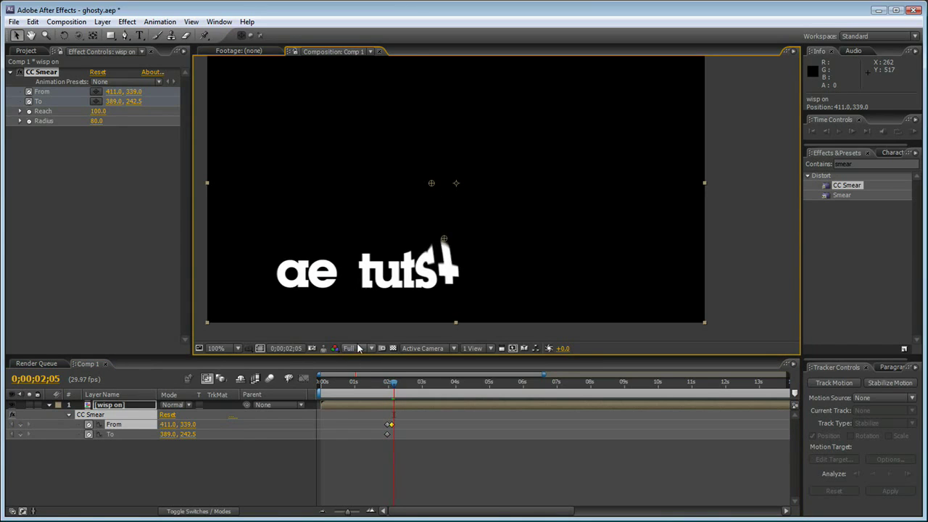
key("Page_Down")
mouse_move(445, 240)
left_mouse_down()
mouse_move(406, 210)
mouse_move(402, 232)
left_mouse_up()
Over the next frames, move CC Smear's To point to 271, 224.5 and bring the From point left beneath it, adjusting it at 0;00;02;11.
key("Page_Down")
key("Page_Down")
mouse_move(431, 183)
left_mouse_down()
mouse_move(365, 181)
mouse_move(363, 173)
left_mouse_up()
left_click_drag(402, 234, 335, 223)
key("Page_Down")
key("Page_Down")
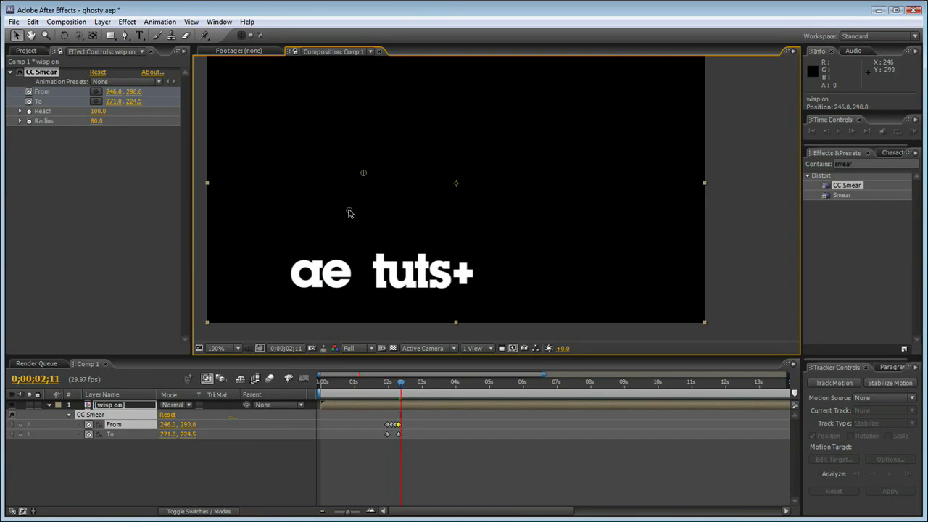
mouse_move(344, 230)
left_mouse_down()
mouse_move(346, 219)
mouse_move(346, 239)
mouse_move(330, 227)
left_mouse_up()
Several frames on, move CC Smear's To point to 175, 222.5 and its From point to 155, 362 beside the letter "a".
key("Page_Down")
key("Page_Down")
key("Page_Down")
key("Page_Down")
key("Page_Down")
key("Page_Down")
left_click_drag(357, 175, 310, 175)
mouse_move(329, 227)
left_mouse_down()
mouse_move(311, 227)
mouse_move(297, 254)
left_mouse_up()
At 0;00;02;23, move both smear points below the frame, placing To at 148, 554.5 and From at 222, 521.
key("Page_Down")
key("Page_Down")
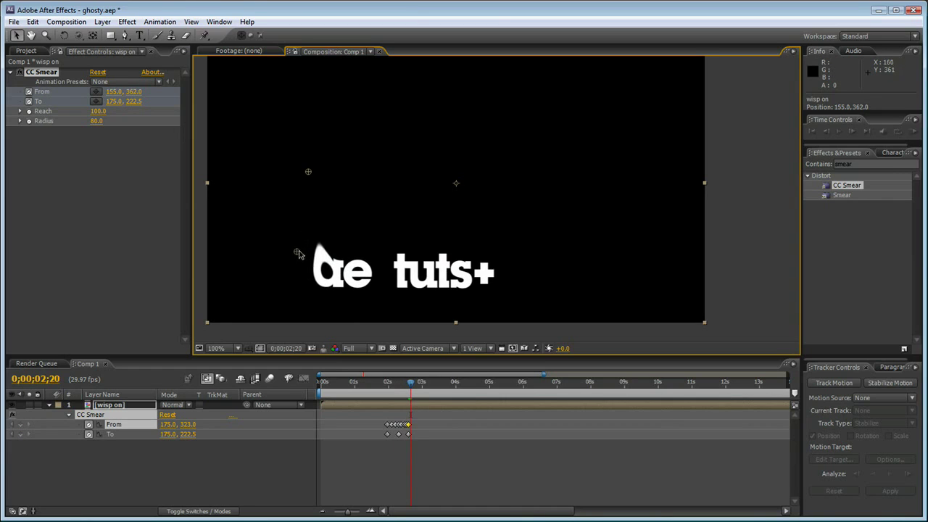
key("Page_Down")
key("Page_Down")
key("Page_Down")
mouse_move(297, 256)
left_mouse_down()
mouse_move(307, 313)
mouse_move(317, 296)
mouse_move(274, 284)
left_mouse_up()
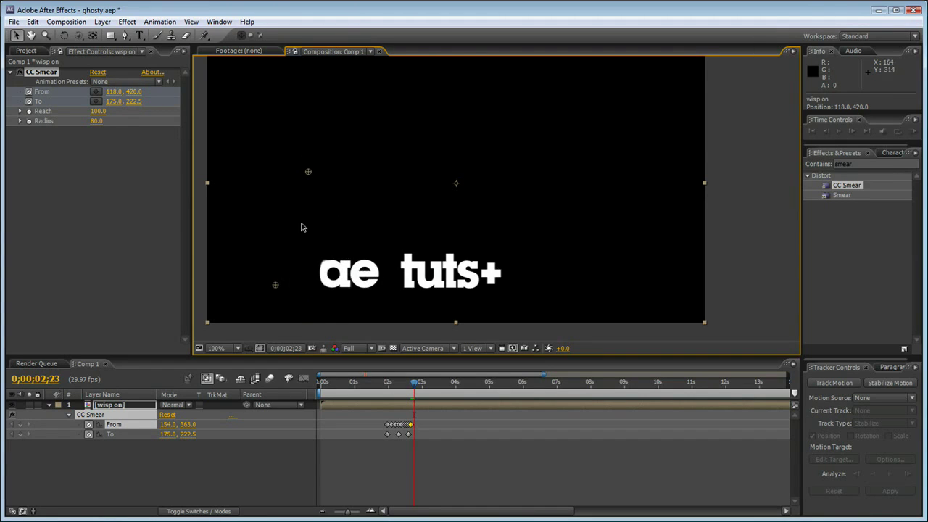
mouse_move(307, 171)
left_mouse_down()
mouse_move(240, 304)
mouse_move(286, 275)
mouse_move(286, 218)
mouse_move(330, 222)
left_mouse_up()
mouse_move(259, 217)
left_mouse_down()
mouse_move(292, 273)
mouse_move(309, 276)
left_mouse_up()
left_click_drag(331, 222, 351, 259)
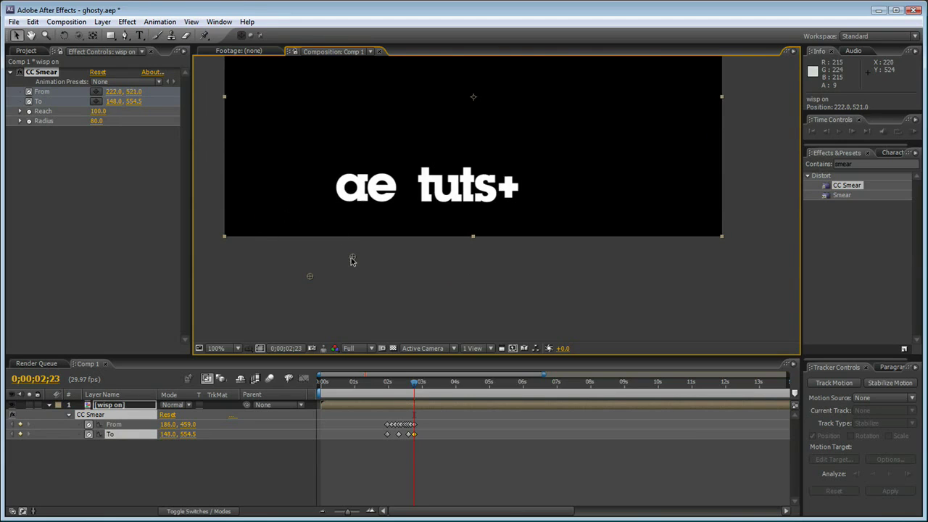
At 0;00;02;28, move CC Smear's From point up to 266, 474 under the letters "ae".
key("Page_Down")
key("Page_Down")
key("Page_Down")
mouse_move(421, 384)
left_mouse_down()
mouse_move(410, 384)
mouse_move(421, 384)
left_mouse_up()
left_click_drag(350, 254, 377, 230)
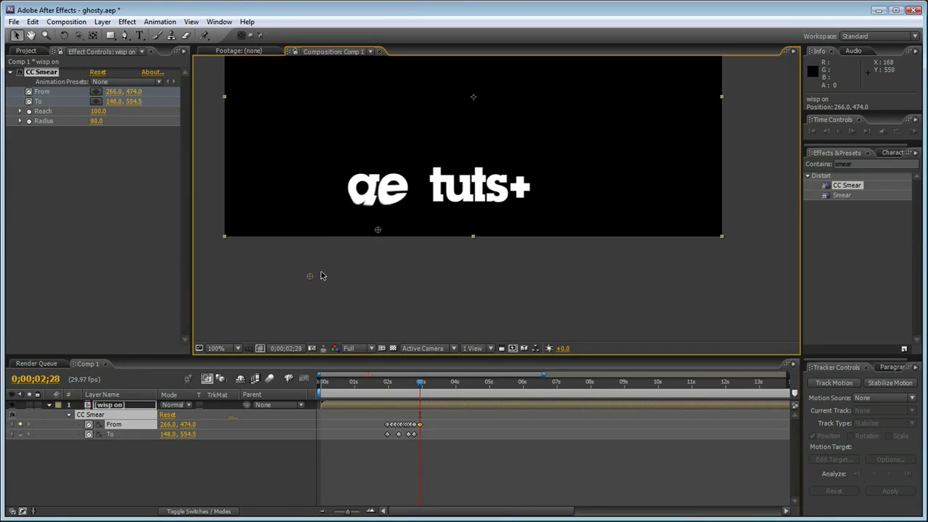
Move CC Smear's To point to 313, 551.5 and, two frames further on, its From point to 311, 485.
left_click_drag(311, 280, 405, 274)
key("Page_Down")
key("Page_Down")
left_click_drag(378, 229, 403, 236)
Go to 0;00;05;03 and pre-compose the wisp on layer as "jitter", moving all attributes into the new composition.
mouse_move(422, 386)
left_mouse_down()
mouse_move(390, 389)
mouse_move(493, 393)
left_mouse_up()
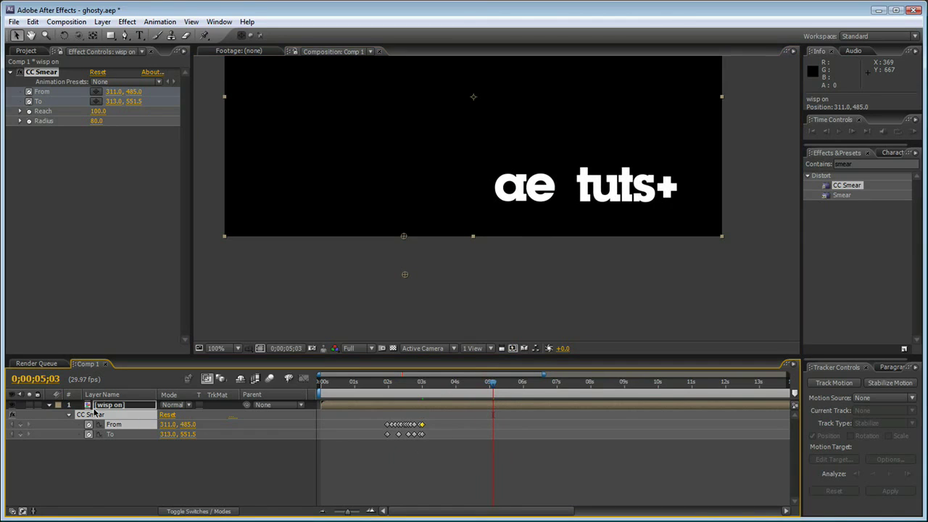
left_click(50, 404)
left_click(114, 406)
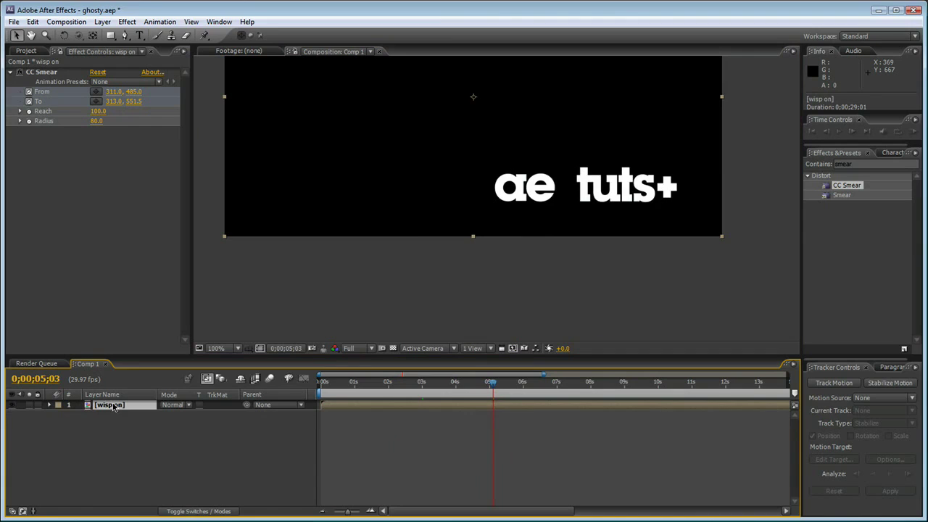
key("ctrl+shift+c")
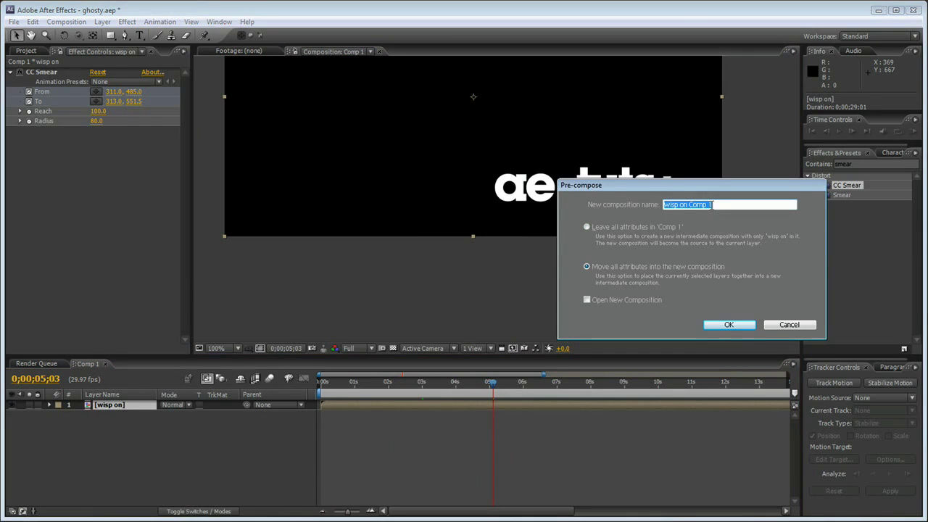
type("jitter")
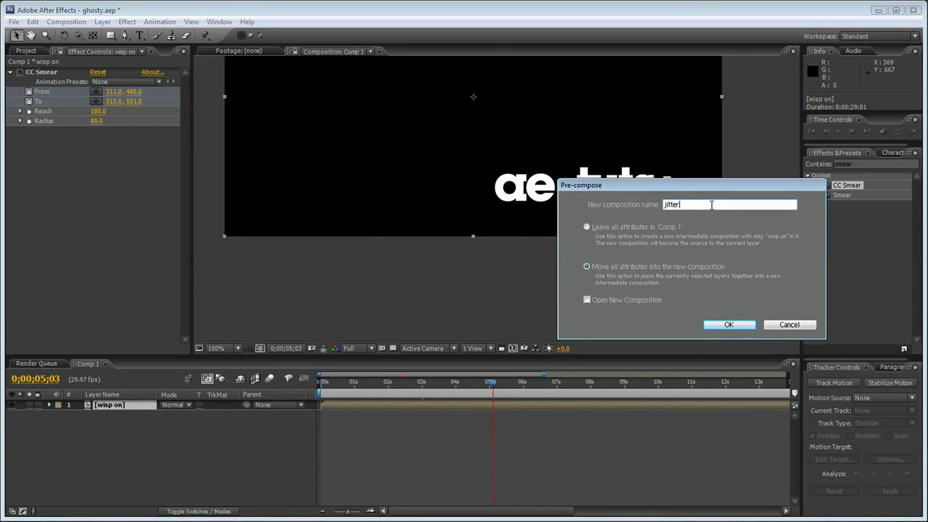
key("Return")
Review the exit trail on the last layer up to 0;00;06;00 and display its Mesh Warp grid.
scroll(603, 140, "down", 1)
left_click_drag(523, 153, 533, 203)
scroll(532, 204, "up", 1)
left_click_drag(509, 235, 510, 221)
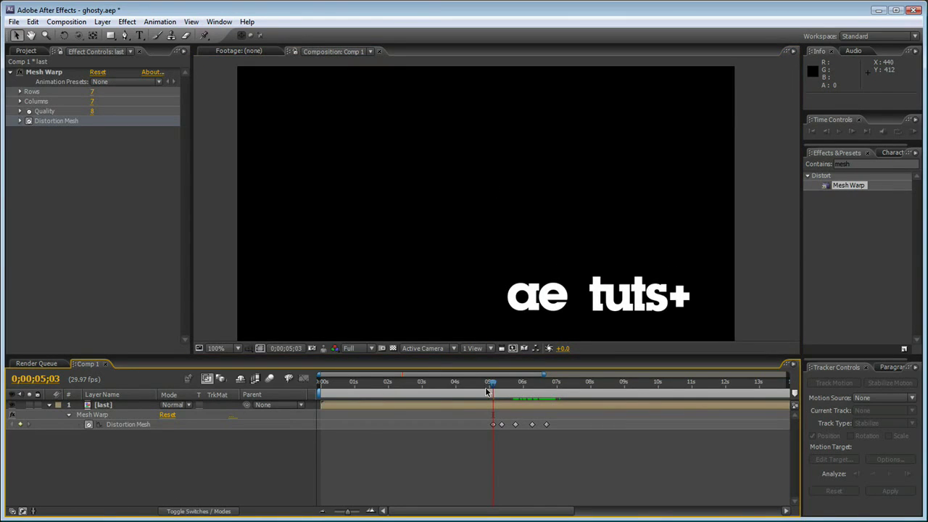
left_click_drag(497, 385, 525, 386)
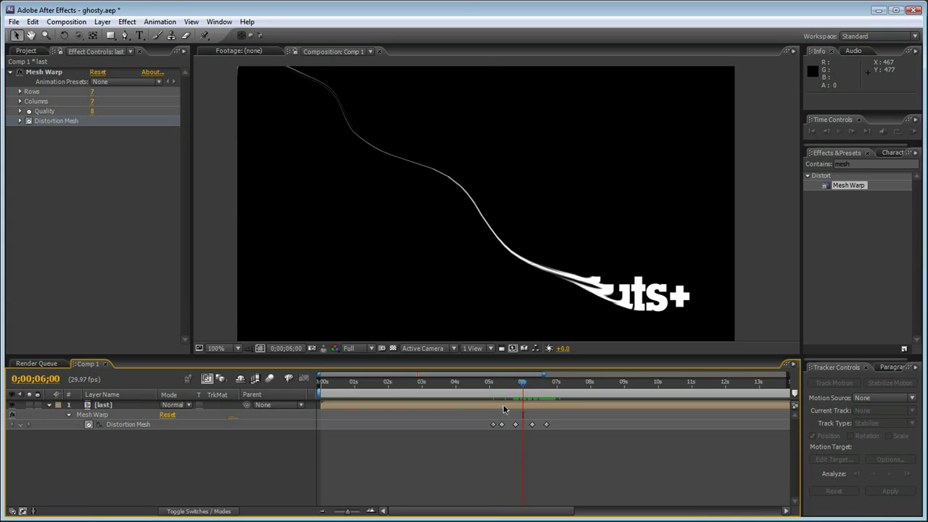
left_click(505, 410)
left_click(109, 417)
Go to 0;00;05;00 and open the jitter composition.
left_click_drag(521, 384, 488, 388)
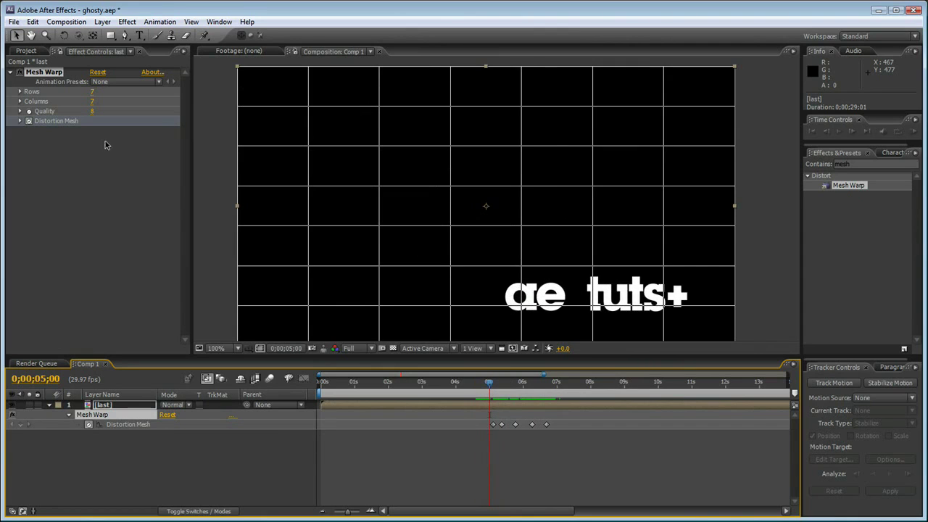
left_click(26, 51)
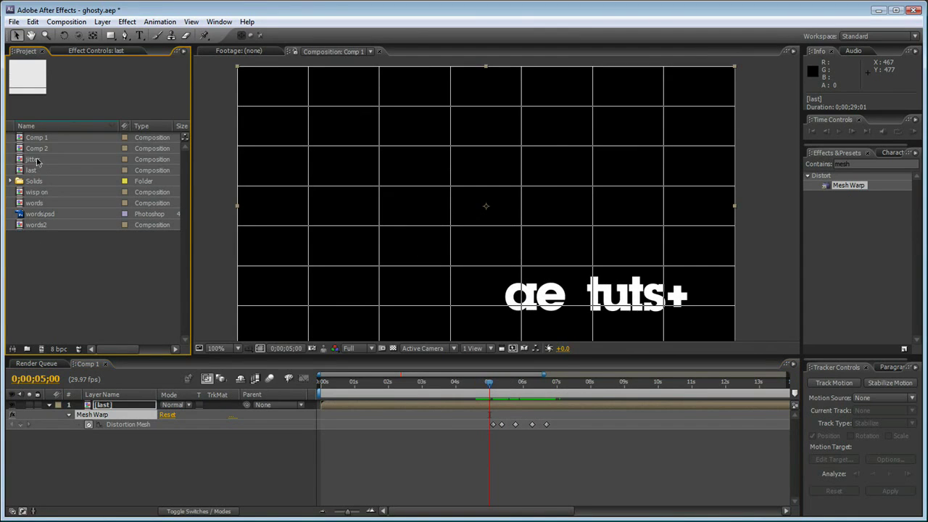
double_click(35, 160)
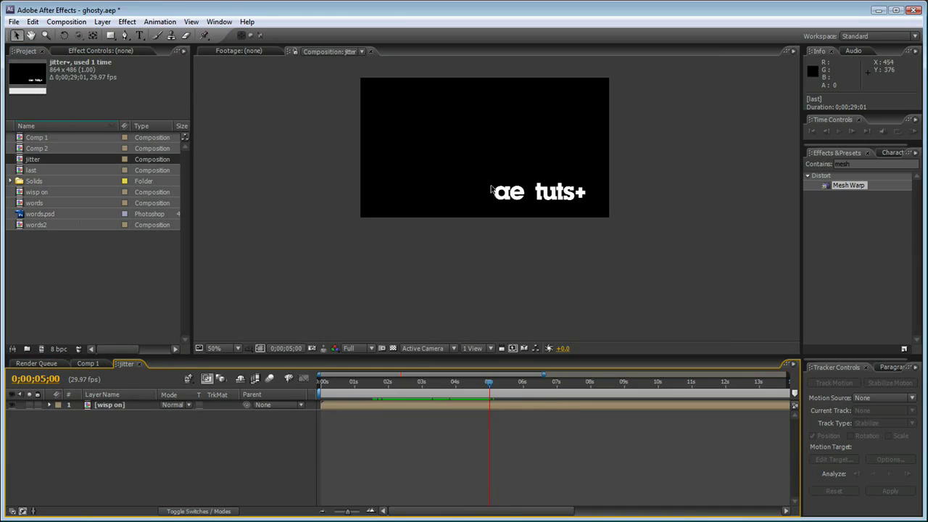
Open the last composition, go to 0;00;05;07 and select the CC Smear effect on its jitter layer.
left_click_drag(396, 385, 498, 385)
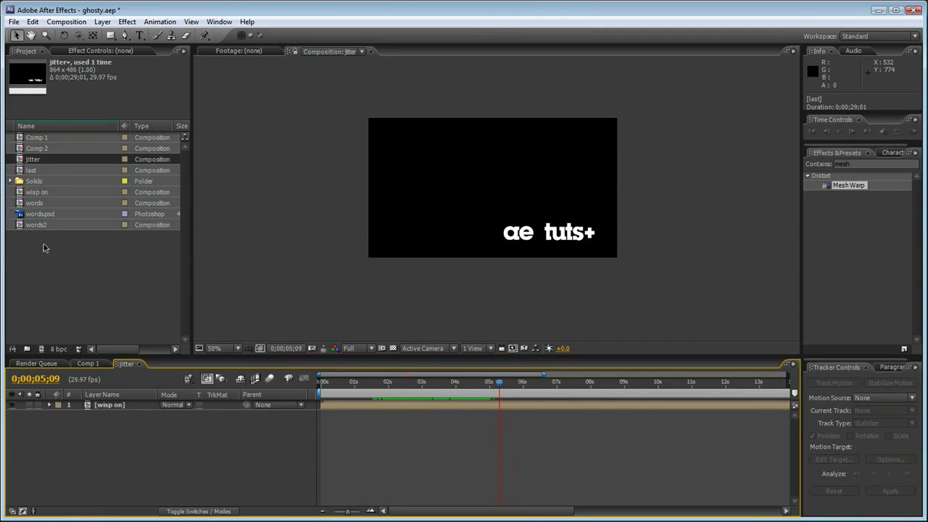
double_click(30, 171)
left_click_drag(500, 386, 496, 385)
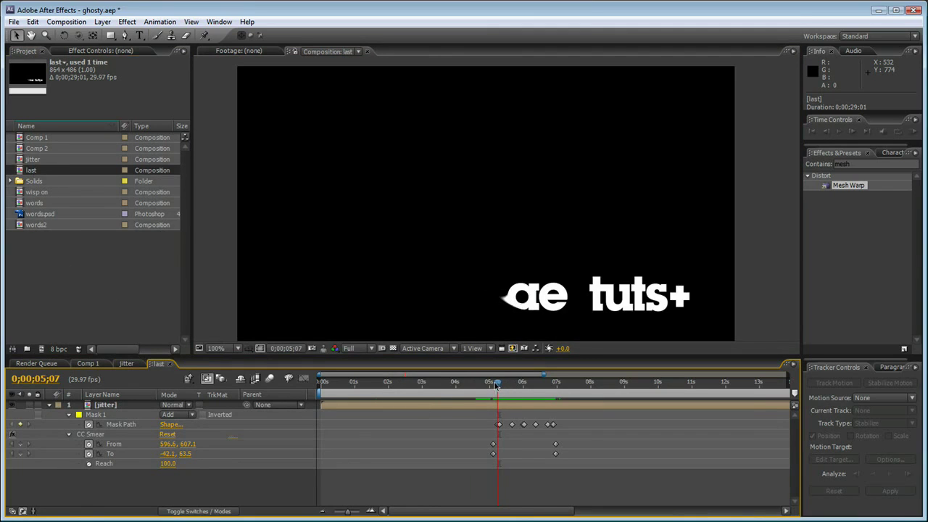
left_click(105, 406)
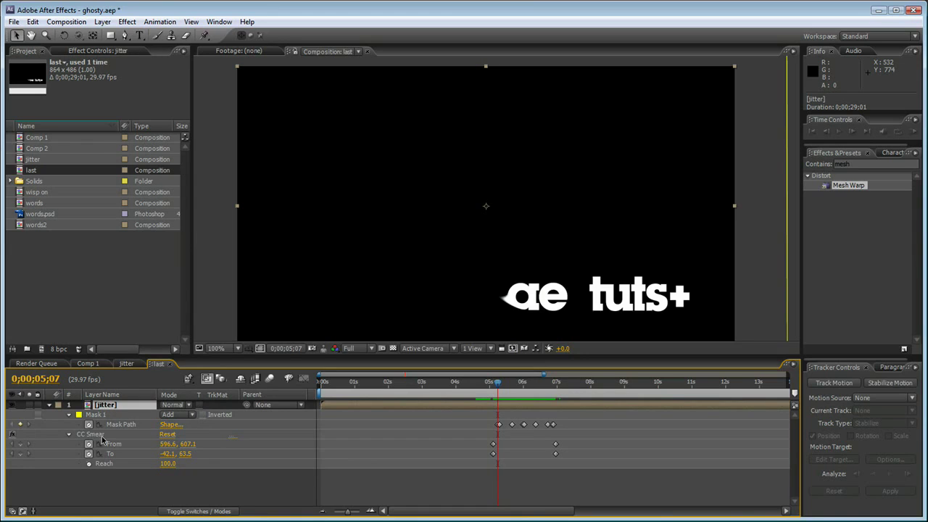
left_click(96, 435)
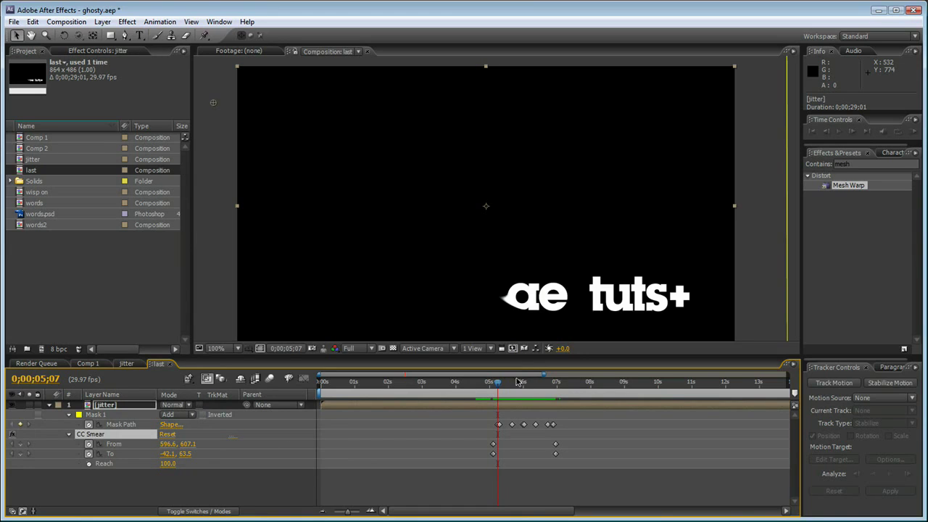
Keyframe CC Smear's Reach at 100 at 0;00;05;03 and at 0 at 0;00;04;29.
left_click_drag(497, 385, 496, 386)
mouse_move(497, 386)
left_mouse_down()
mouse_move(547, 386)
mouse_move(414, 382)
mouse_move(492, 384)
left_mouse_up()
left_click(98, 51)
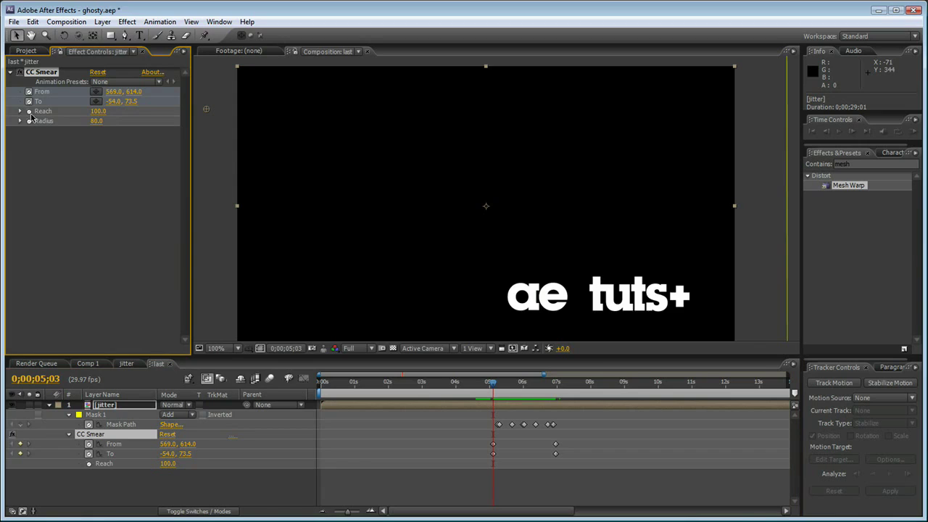
left_click(29, 112)
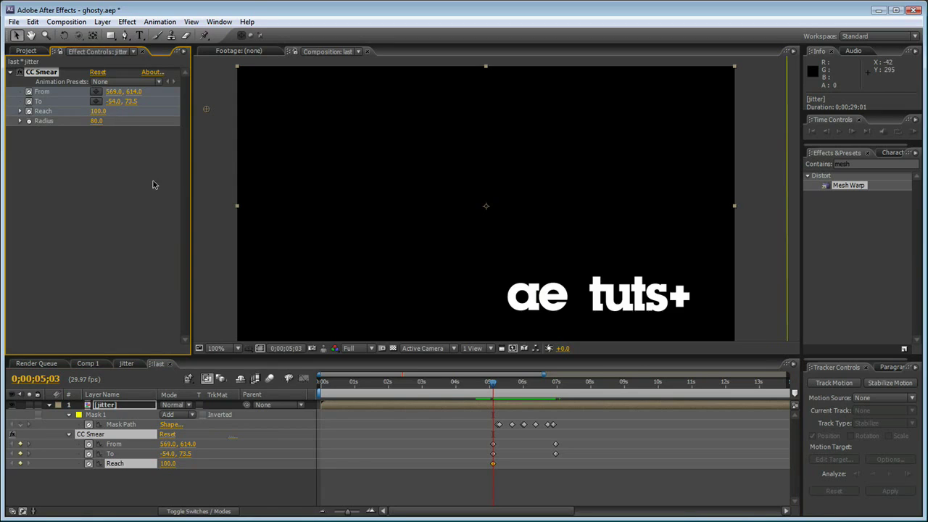
key("Page_Up")
key("Page_Up")
key("Page_Up")
key("Page_Up")
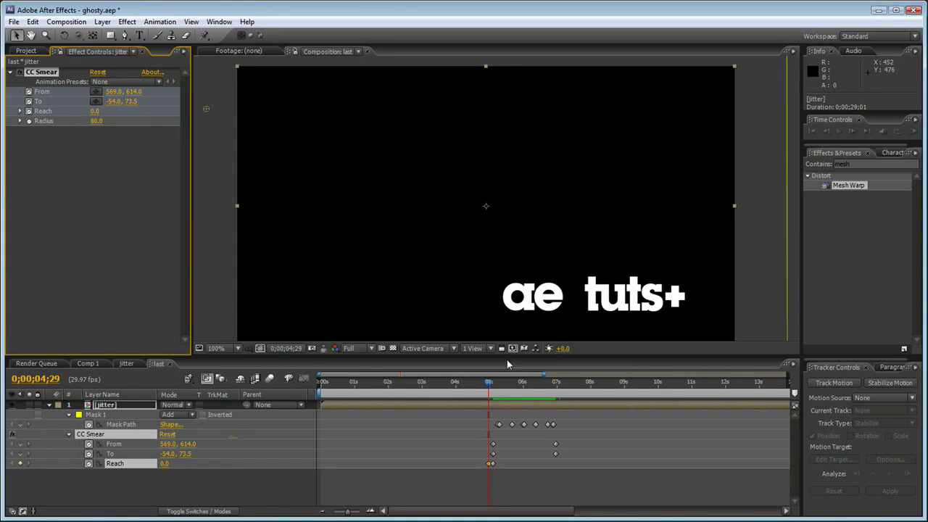
Review the exit trail up to 0;00;06;06 in the last composition, then examine its waviness in Comp 1, ending at 0;00;05;22.
mouse_move(488, 386)
left_mouse_down()
mouse_move(347, 385)
mouse_move(530, 379)
left_mouse_up()
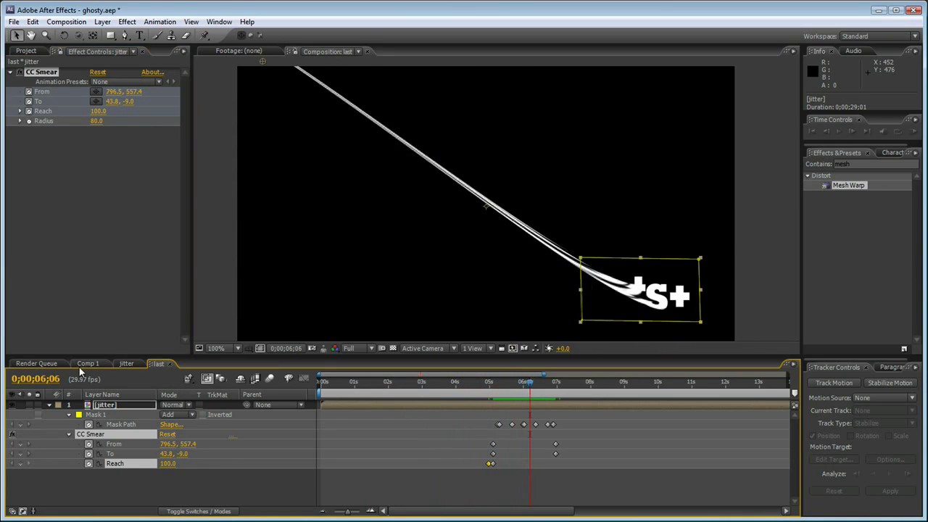
left_click(85, 363)
left_click(497, 463)
mouse_move(530, 381)
left_mouse_down()
mouse_move(503, 379)
mouse_move(556, 384)
mouse_move(525, 384)
mouse_move(547, 385)
mouse_move(538, 372)
left_mouse_up()
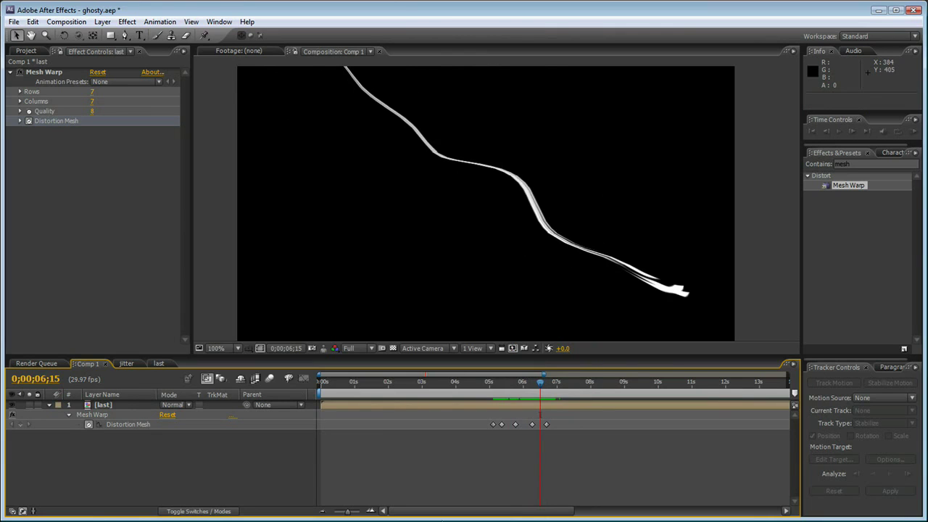
mouse_move(541, 389)
left_mouse_down()
mouse_move(514, 386)
mouse_move(551, 382)
left_mouse_up()
left_click_drag(534, 381, 505, 381)
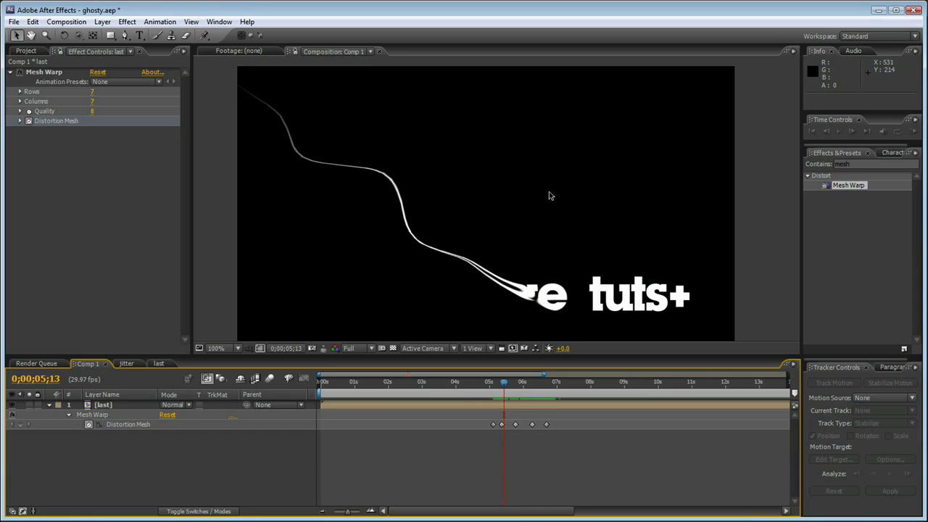
mouse_move(508, 390)
left_mouse_down()
mouse_move(495, 391)
mouse_move(506, 390)
left_mouse_up()
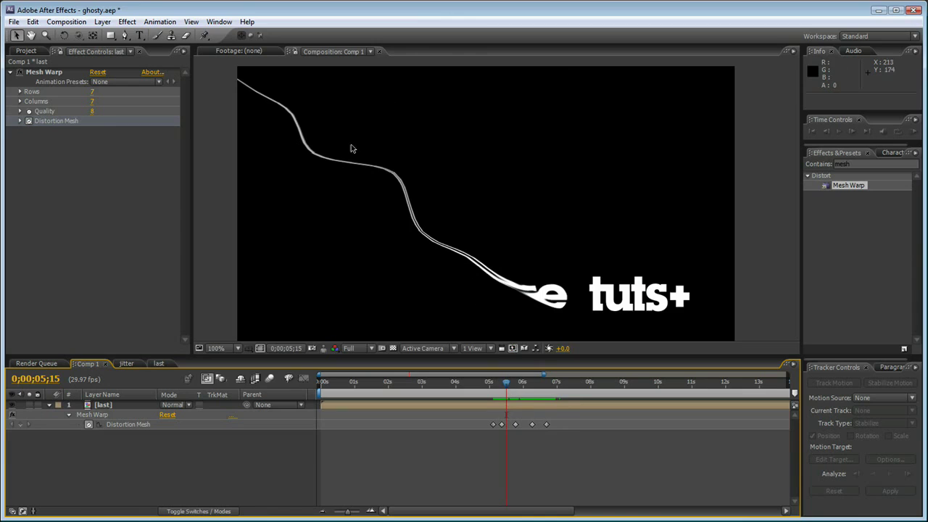
left_click_drag(506, 388, 514, 387)
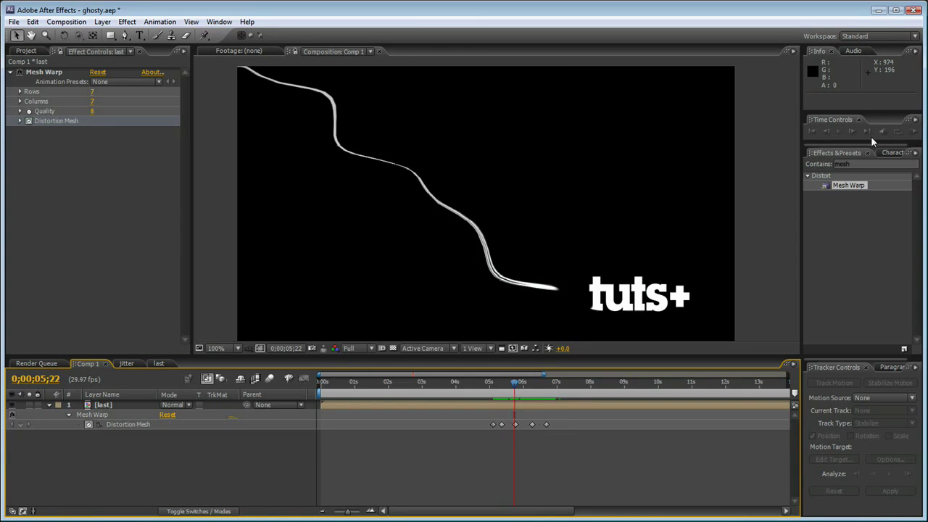
Search the effects for "force" and try CC Force Motion Blur directly on the last layer in Comp 1.
left_click(854, 165)
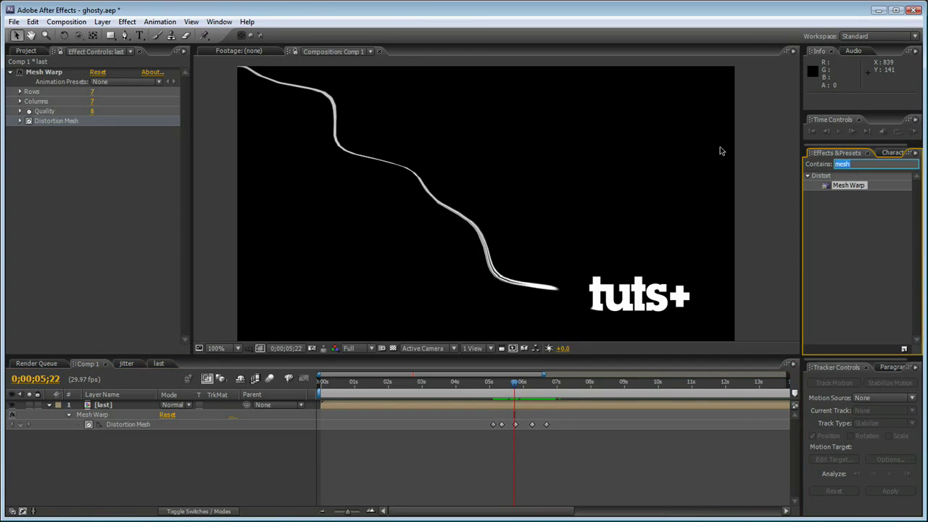
type("force")
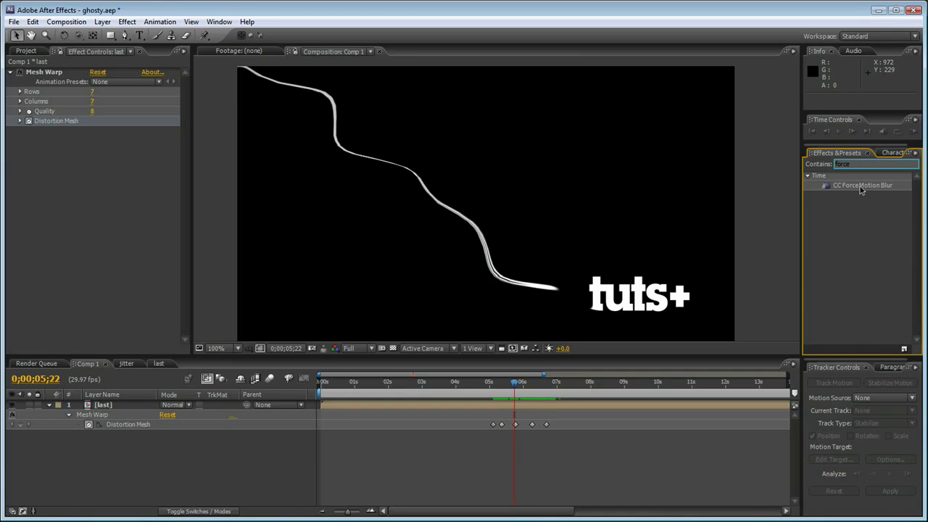
left_click_drag(859, 190, 604, 298)
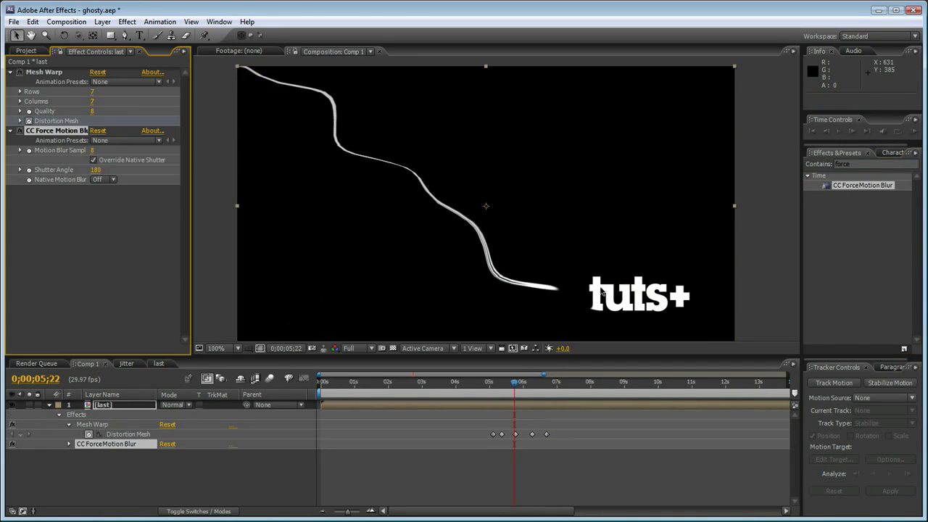
Examine the blurred trail up close at 0;00;05;14 and delete CC Force Motion Blur from the last layer.
left_click_drag(516, 387, 505, 383)
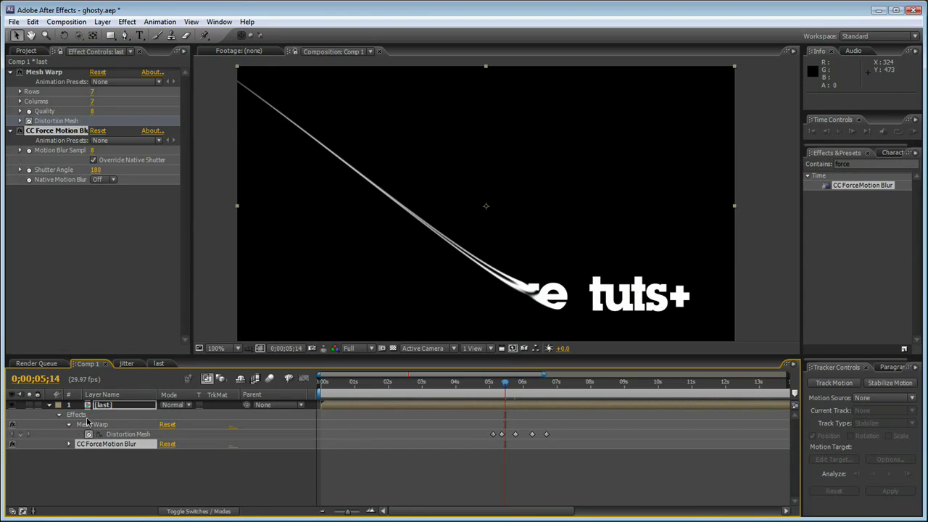
key("period")
key("h")
left_click_drag(501, 326, 491, 179)
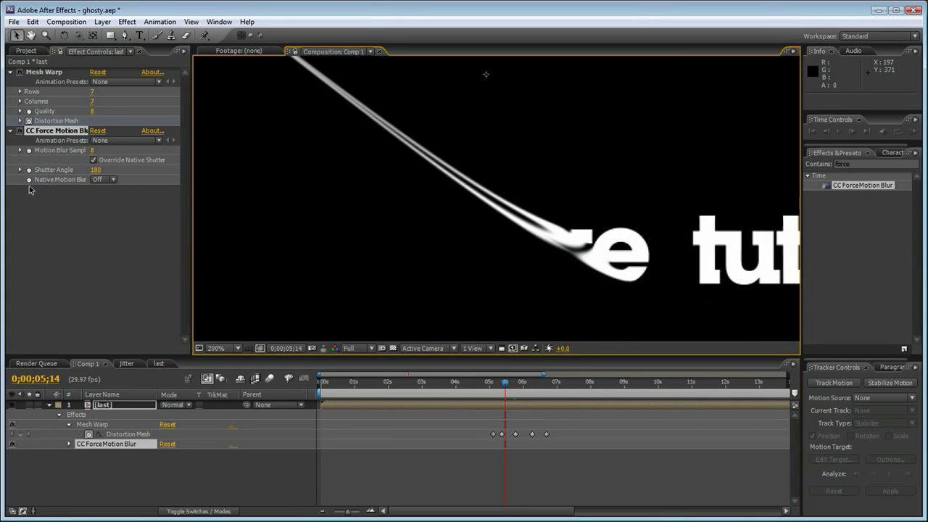
key("v")
left_click(20, 137)
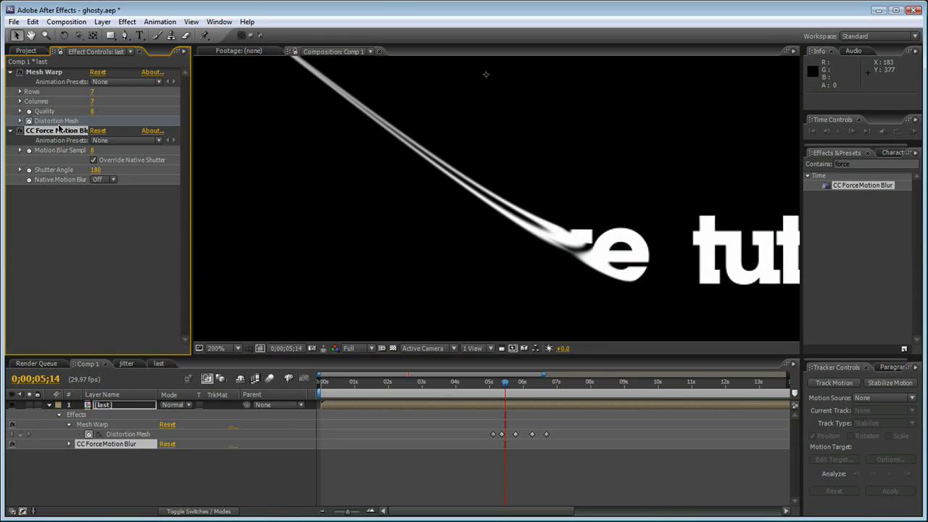
key("Delete")
Pre-compose the last layer as "motion blur", moving all attributes into the new composition.
left_click(107, 406)
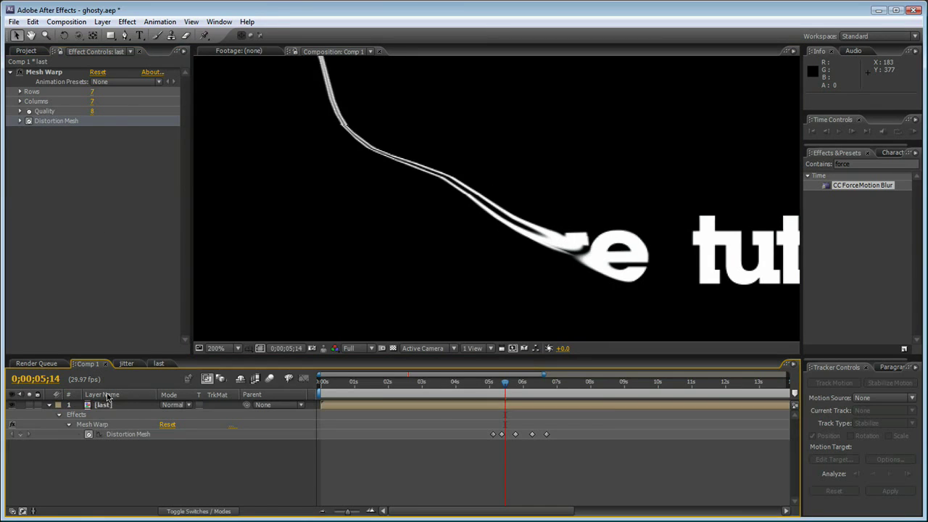
key("ctrl+shift+c")
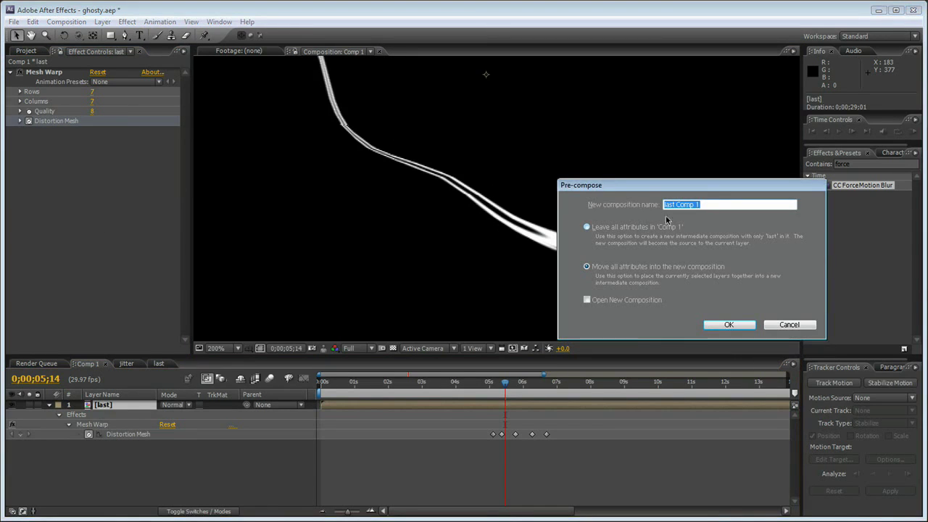
type("motion")
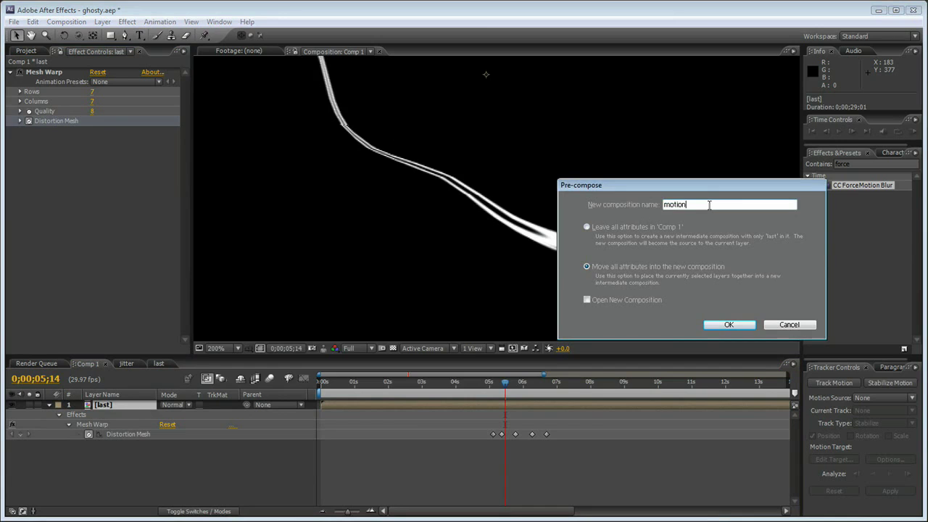
type(" blur")
key("Return")
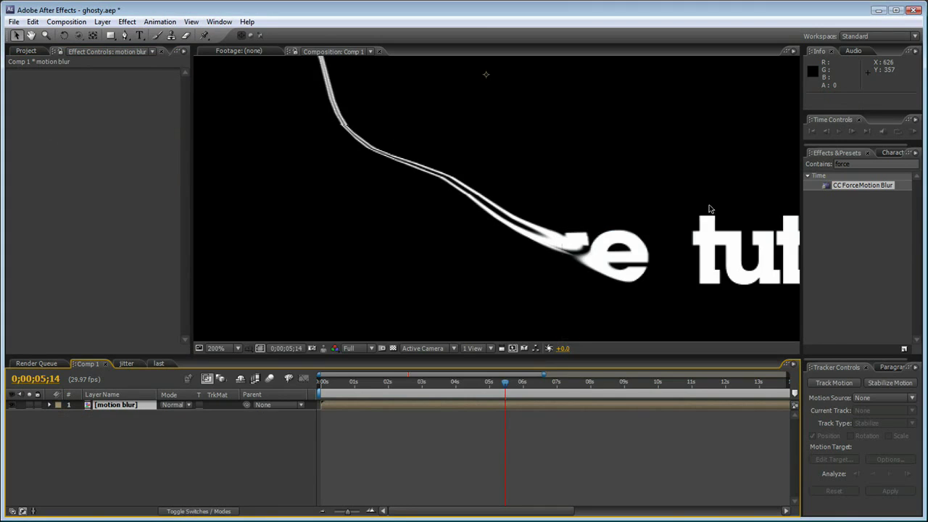
Apply CC Force Motion Blur to the motion blur layer in Comp 1.
scroll(559, 259, "down", 1)
left_click_drag(864, 187, 534, 200)
left_click(534, 200)
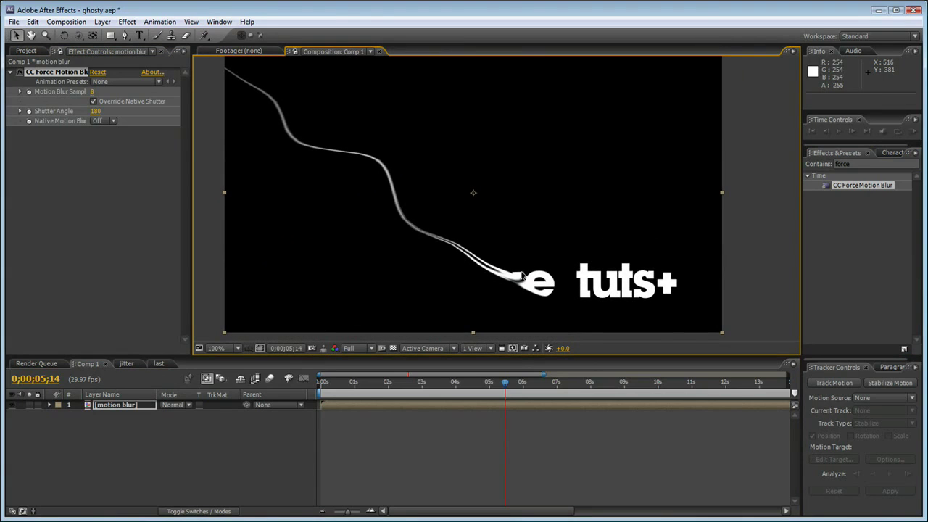
Disable CC Force Motion Blur and examine the trail near the "ae" letters frame by frame around 0;00;05;13 to 0;00;05;15.
scroll(510, 292, "up", 1)
left_click_drag(508, 294, 526, 196)
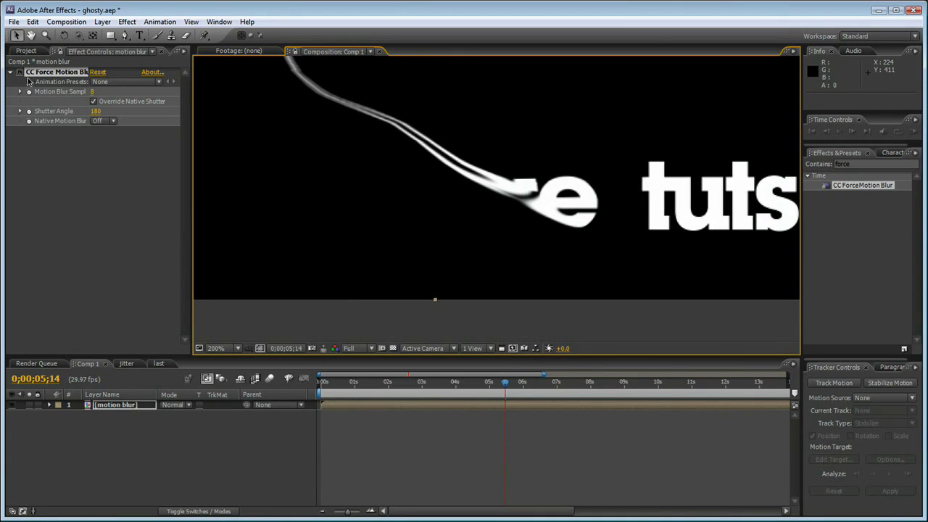
left_click(22, 76)
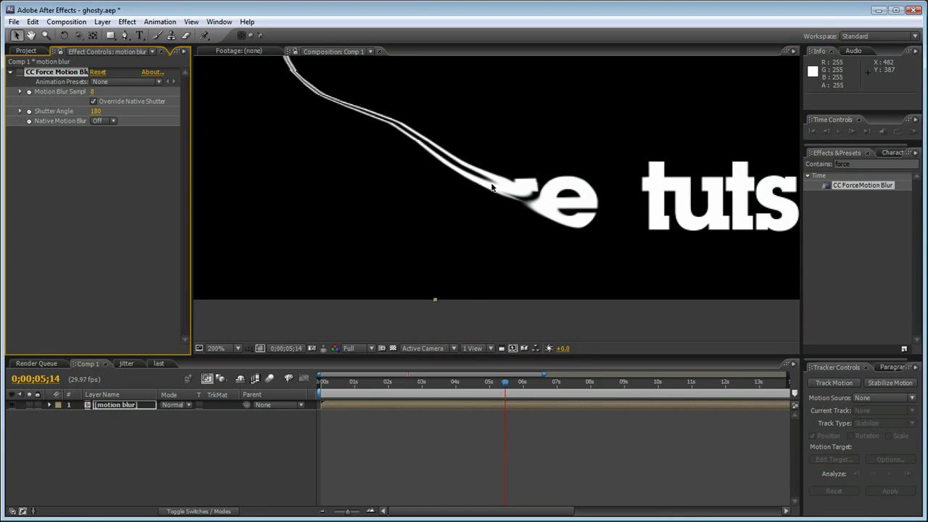
key("Page_Up")
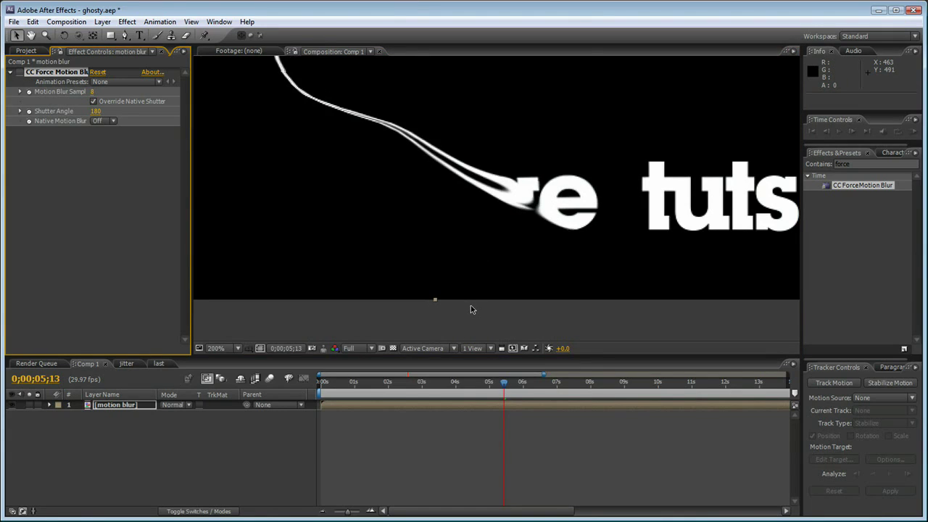
key("Page_Down")
key("Page_Up")
key("Page_Down")
key("Page_Down")
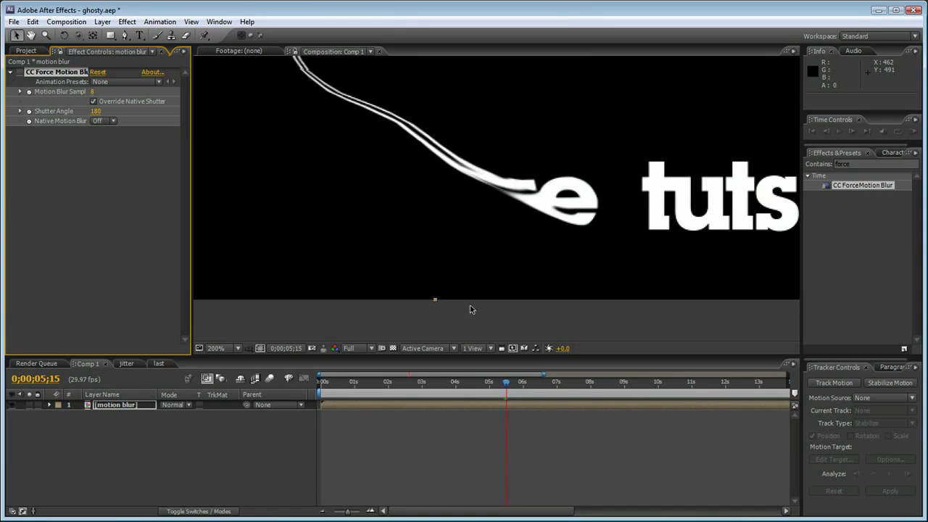
key("Page_Down")
Go back frame by frame to 0;00;05;10 and examine the trail with CC Force Motion Blur enabled.
key("Page_Up")
key("Page_Up")
key("Page_Up")
key("Page_Up")
key("Page_Up")
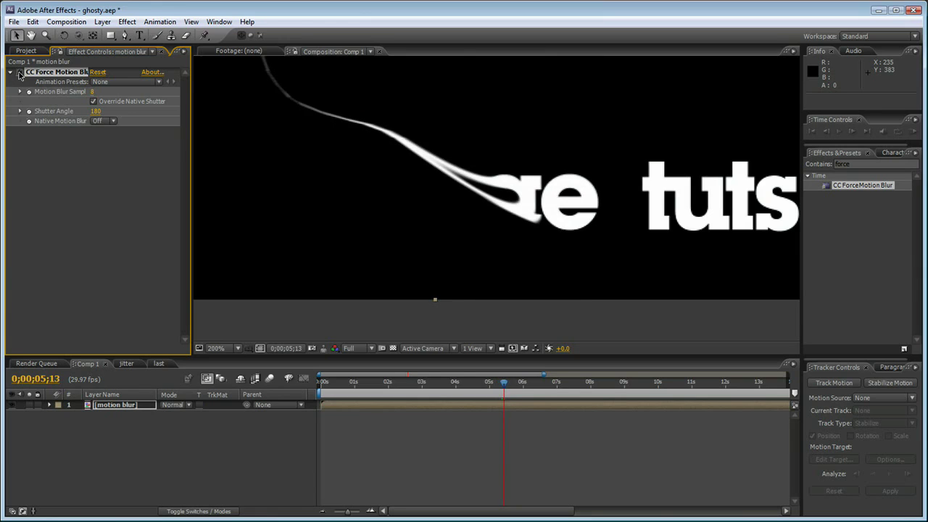
key("Page_Up")
key("Page_Up")
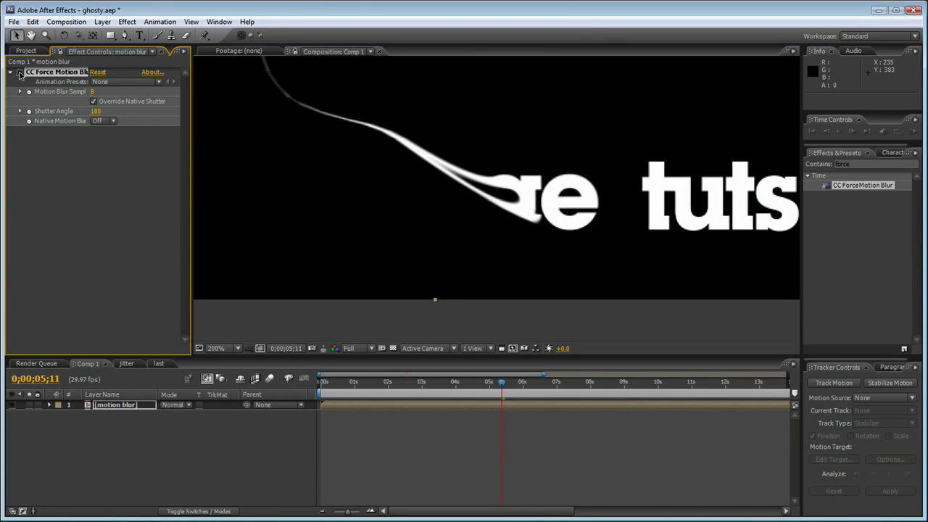
key("Page_Down")
key("Page_Up")
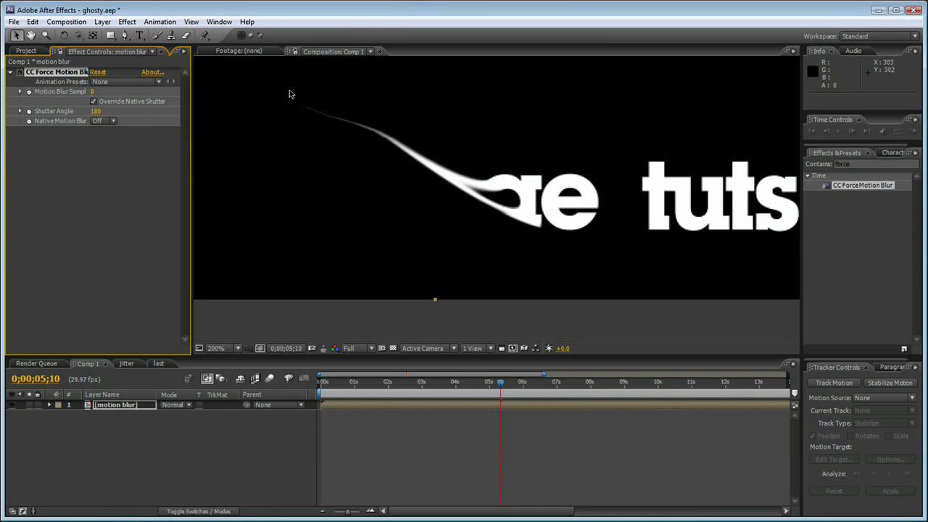
Compare the trail's faint tip at 0;00;05;10 with CC Force Motion Blur disabled, and check the effect's full parameter names.
key("period")
left_click_drag(252, 96, 454, 209)
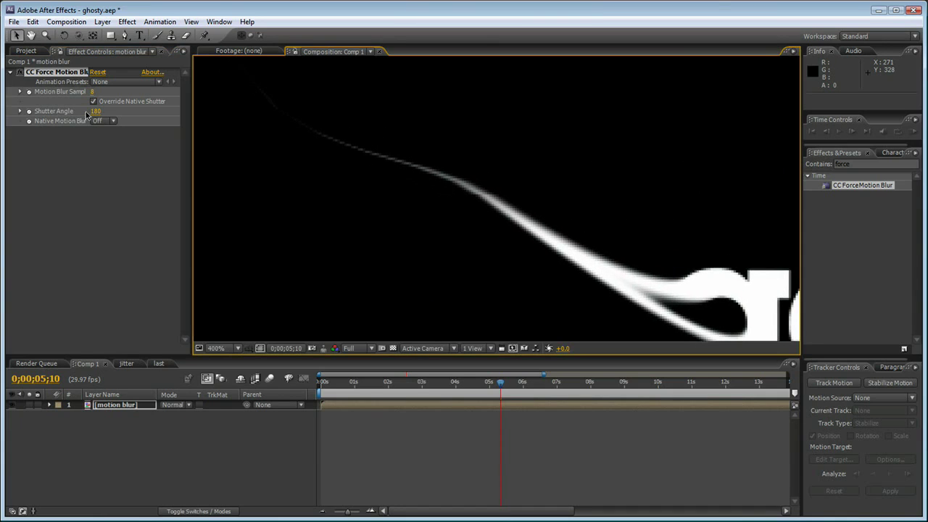
left_click(23, 72)
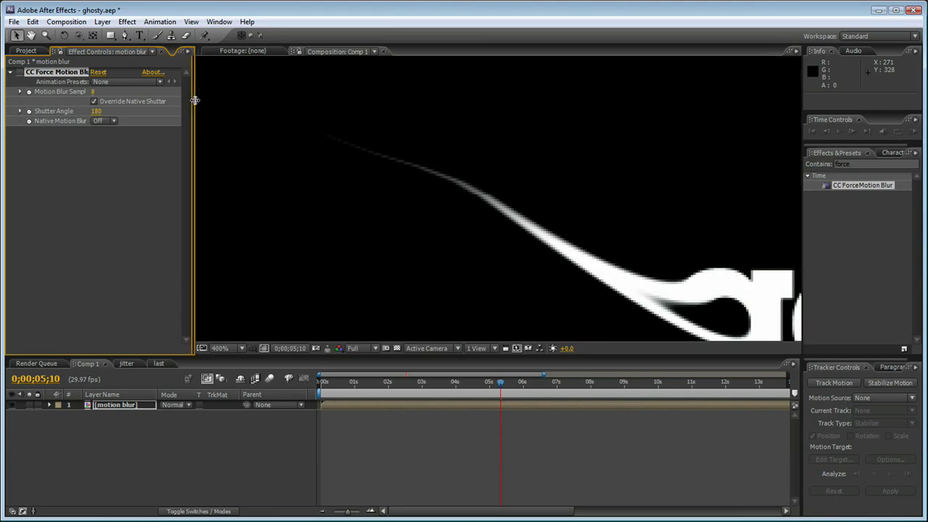
left_click_drag(192, 95, 242, 97)
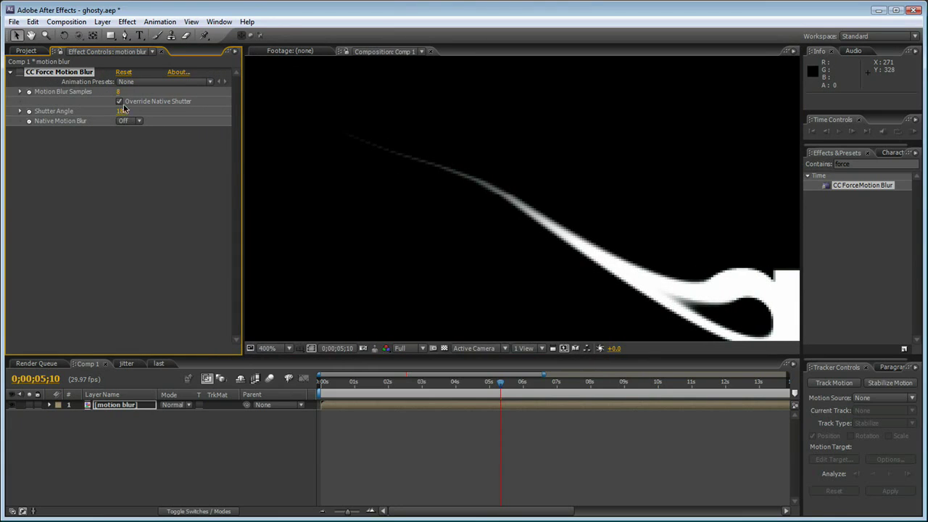
left_click(119, 101)
left_click_drag(242, 155, 193, 155)
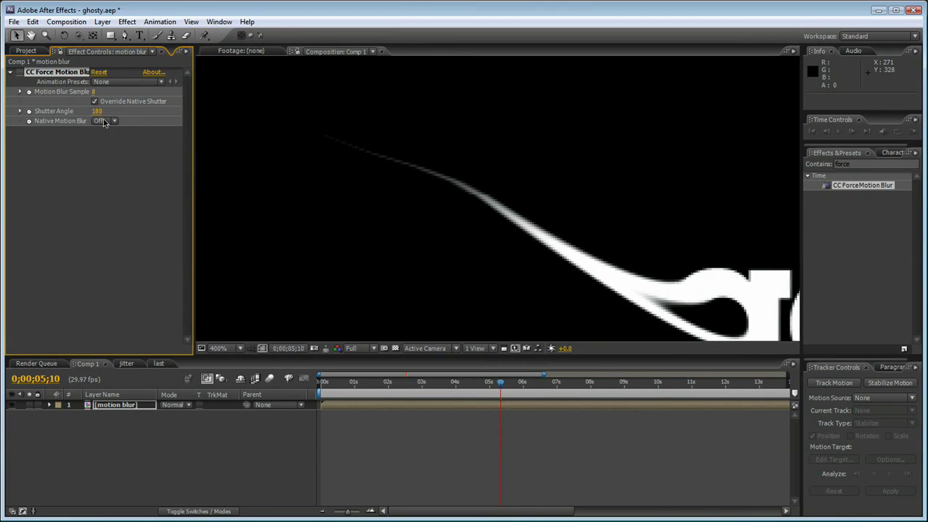
scroll(360, 170, "down", 2)
scroll(626, 265, "down", 2)
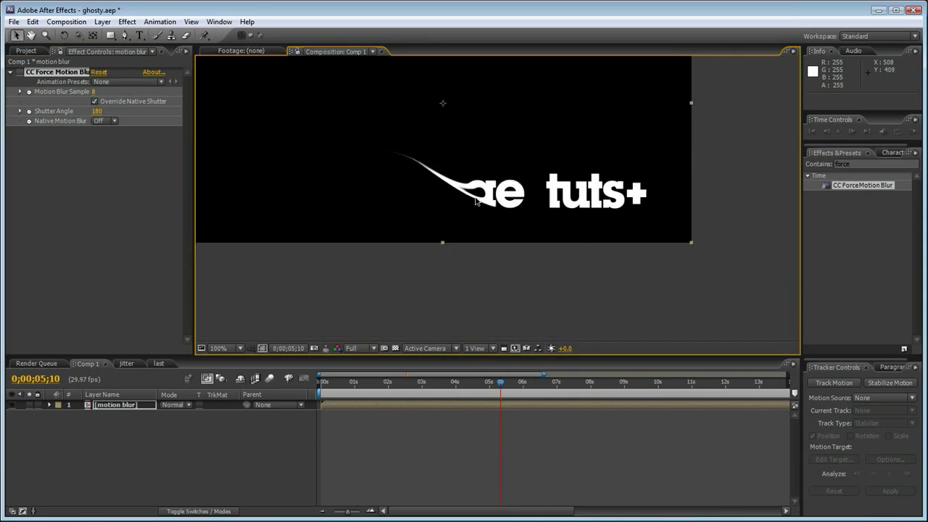
Try raising CC Force Motion Blur's Motion Blur Samples to 92 and undo the change.
left_click_drag(475, 195, 512, 250)
scroll(437, 216, "down", 2)
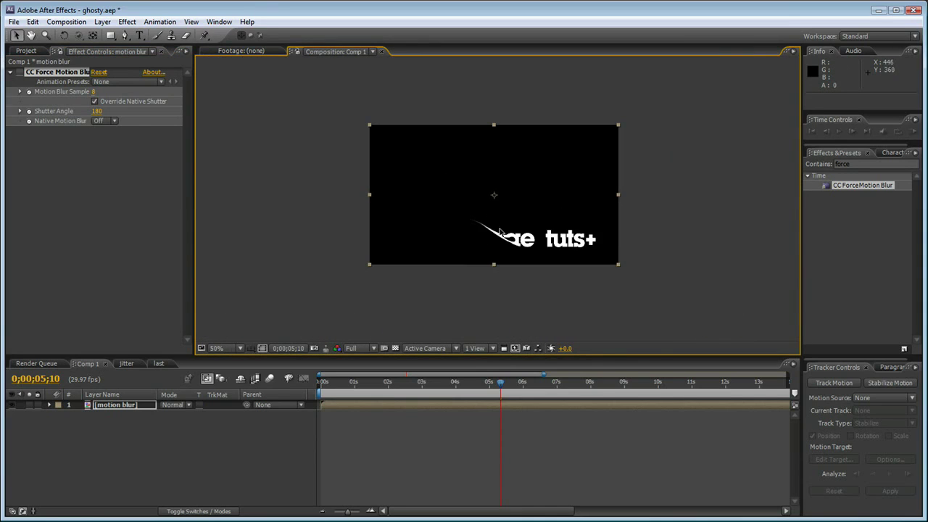
scroll(535, 242, "up", 2)
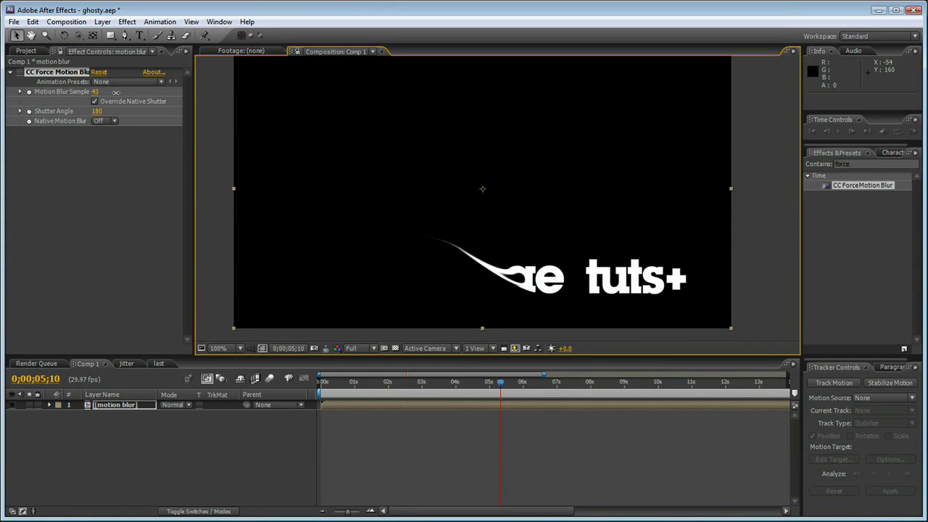
left_click(144, 92)
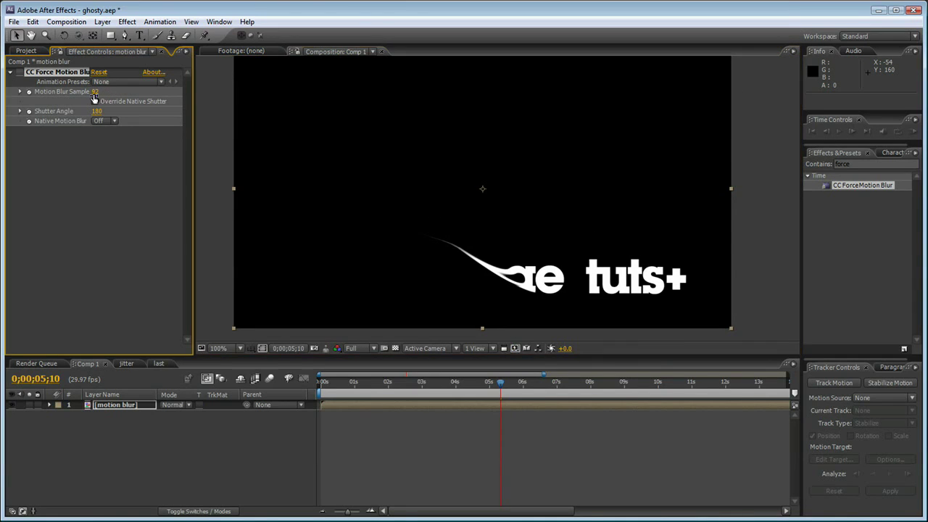
key("ctrl+z")
left_click_drag(95, 93, 104, 95)
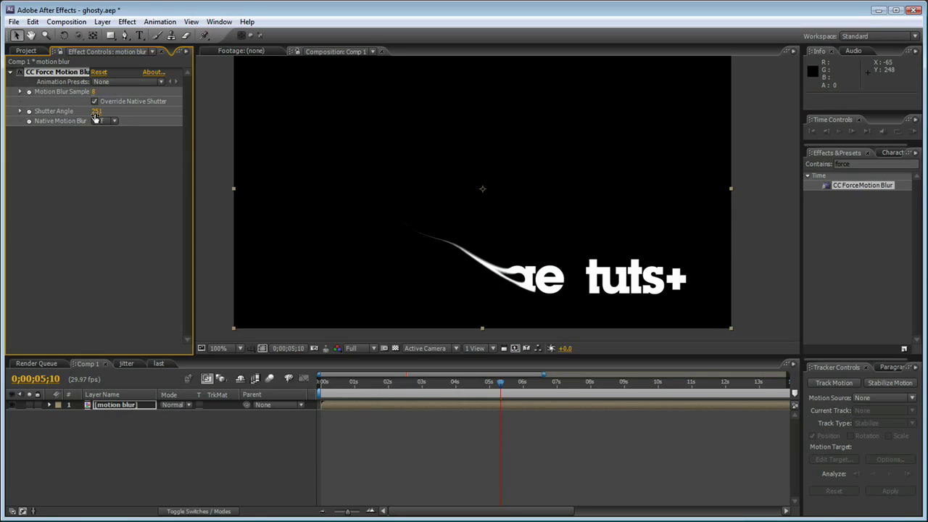
Raise CC Force Motion Blur's Shutter Angle to its maximum of 3600.
left_click_drag(119, 109, 129, 111)
left_click_drag(96, 112, 113, 110)
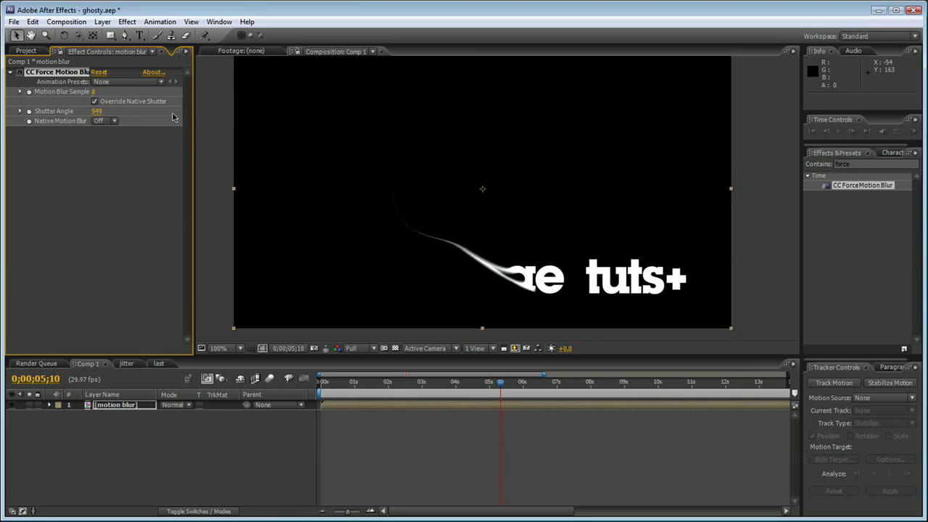
left_click(96, 112)
type("99999")
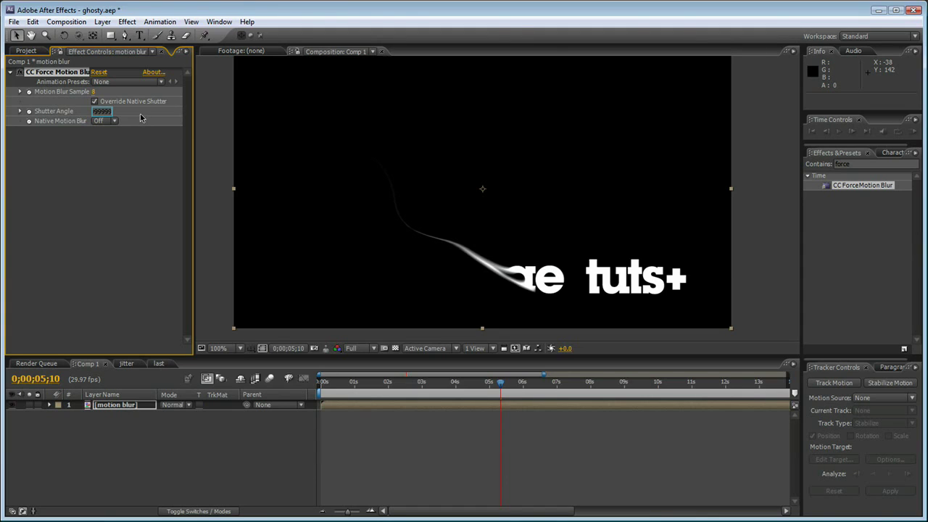
key("Return")
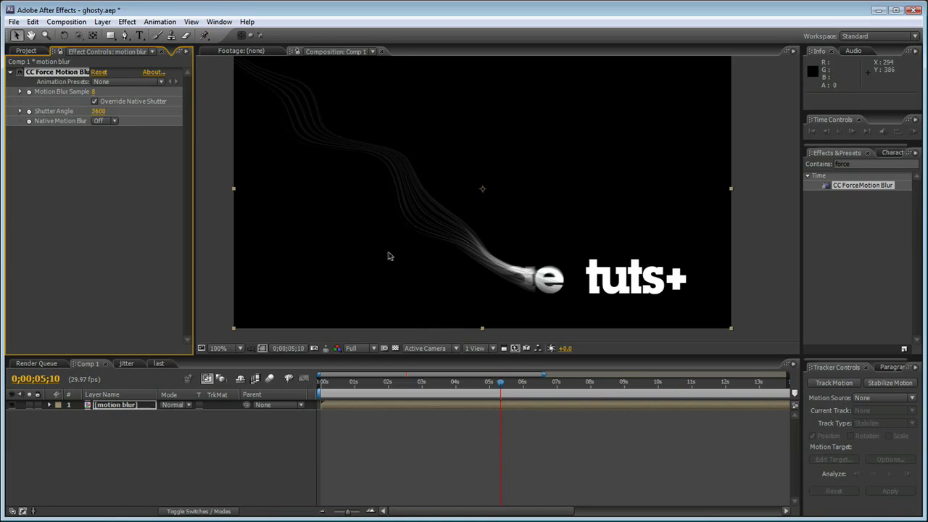
Examine the blurred words at 0;00;02;18 and the smoky trails of the reveal up close at 0;00;01;04.
left_click_drag(499, 385, 489, 386)
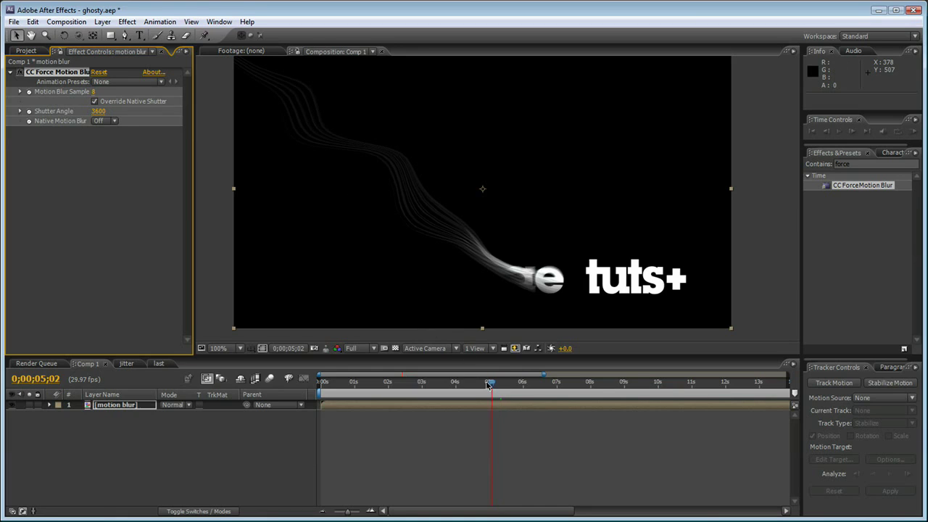
left_click(408, 382)
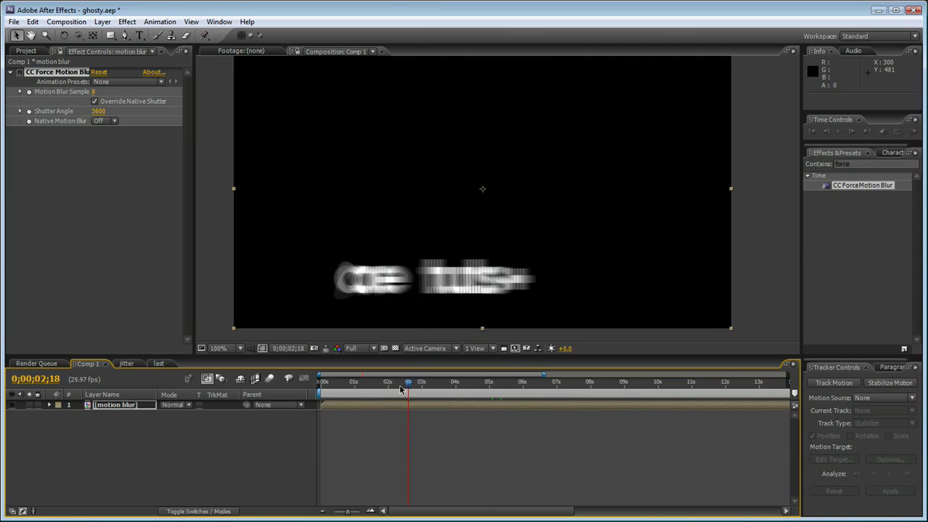
left_click(391, 383)
left_click_drag(386, 384, 359, 384)
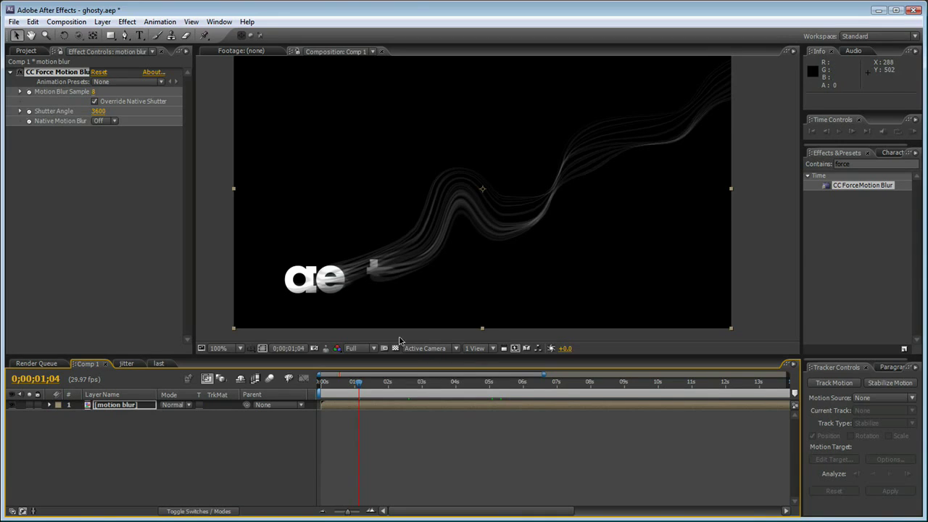
scroll(352, 280, "up", 2)
key("h")
left_click_drag(307, 314, 511, 180)
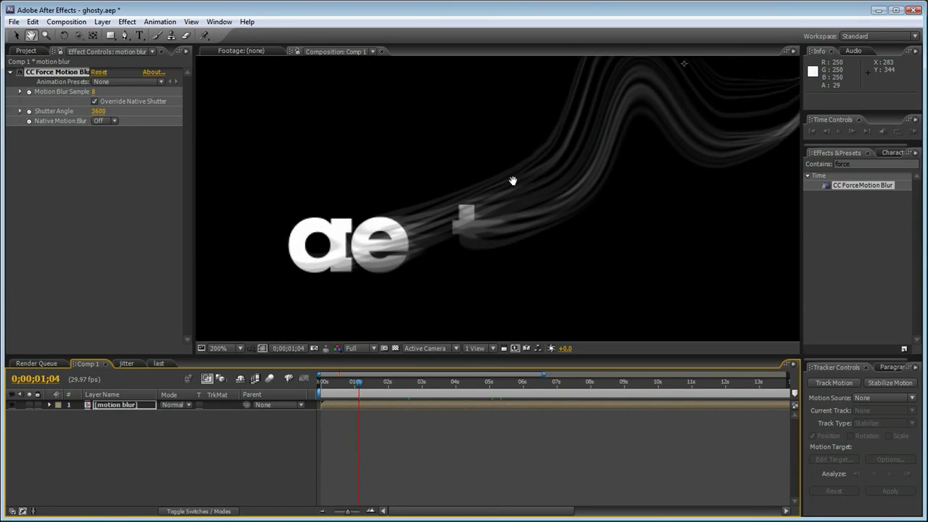
scroll(352, 280, "down", 2)
key("v")
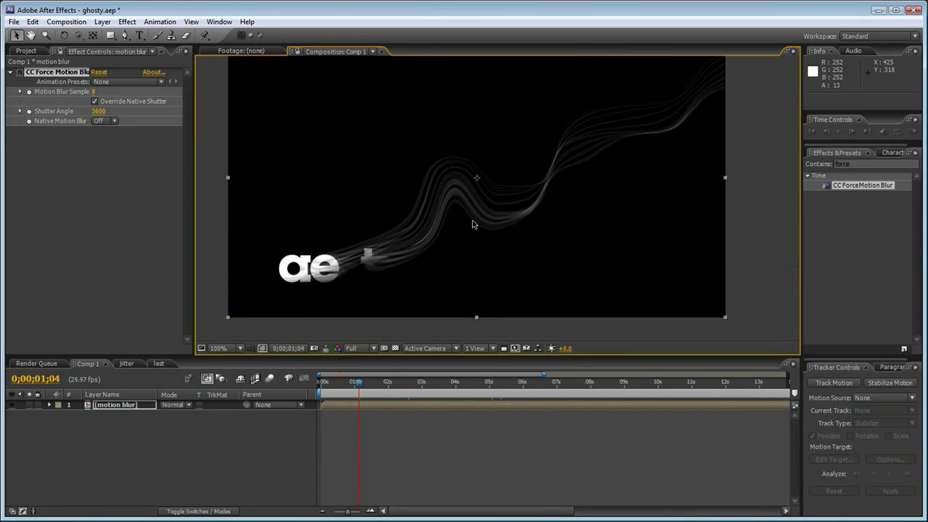
key("comma")
key("h")
left_click_drag(428, 201, 398, 214)
key("v")
At 0;00;02;12, enable keyframing for the Shutter Angle and set it to 180.
left_click_drag(357, 383, 404, 386)
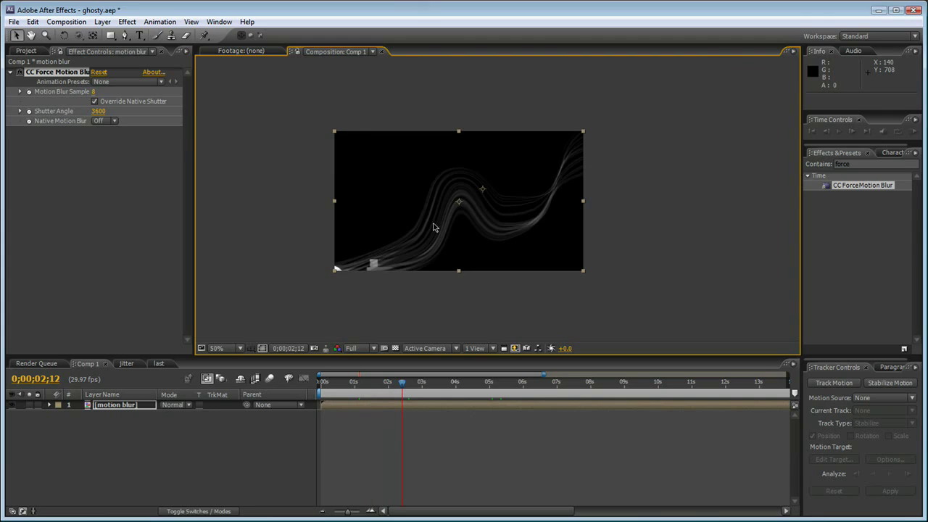
key("period")
key("h")
left_click_drag(435, 288, 515, 201)
key("v")
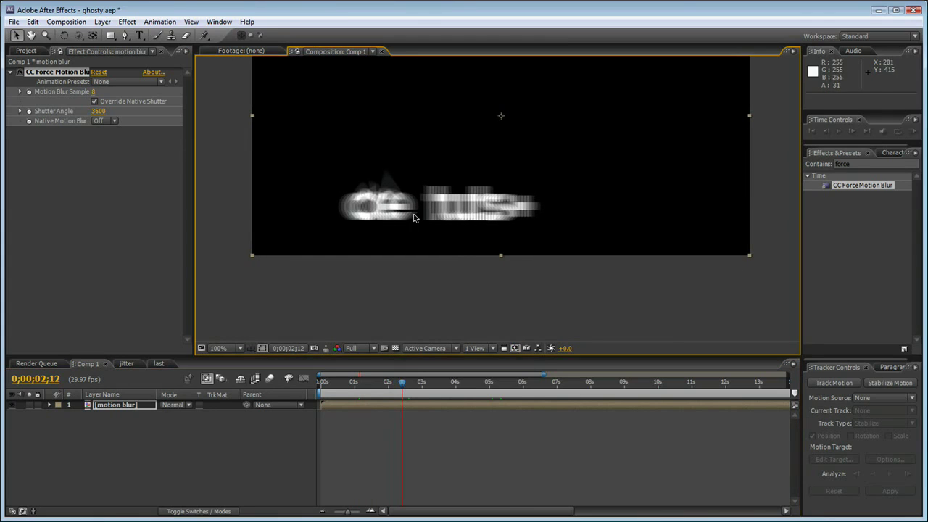
left_click(29, 111)
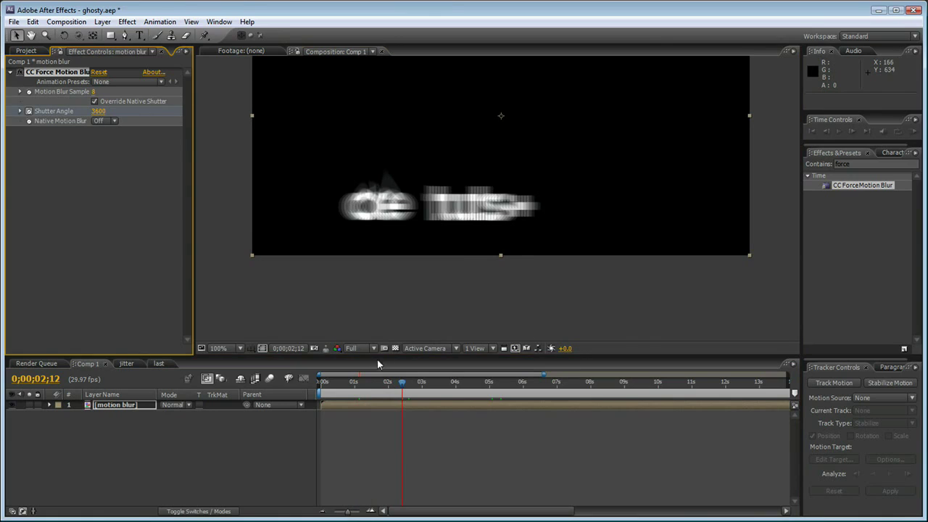
left_click(99, 111)
key("BackSpace")
type("180")
key("Return")
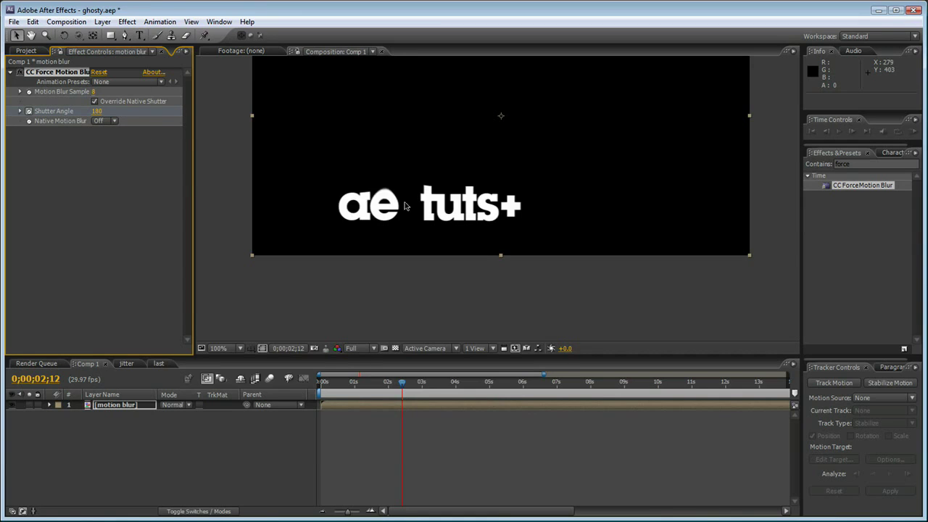
Go to 0;00;02;27, shift the motion blur layer sideways in the composition and undo the move.
left_click_drag(403, 384, 420, 386)
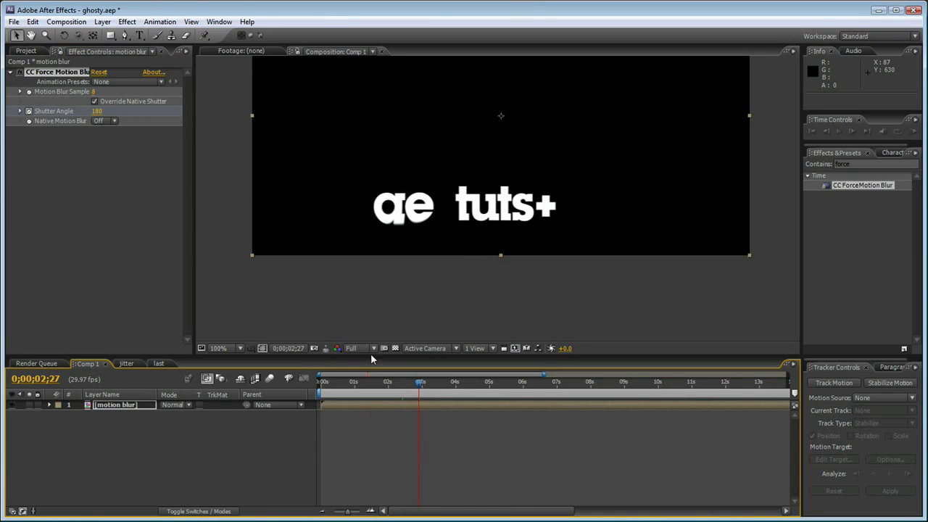
left_click_drag(420, 218, 466, 222)
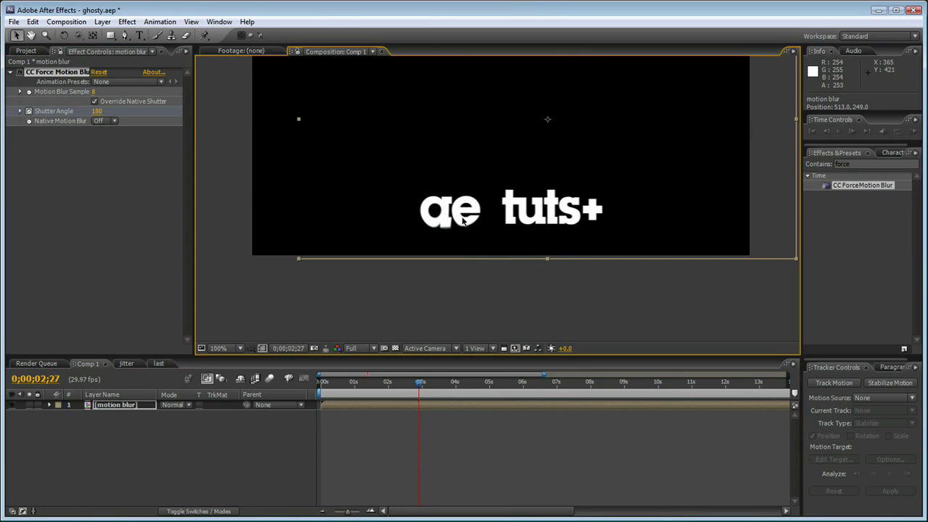
key("ctrl+z")
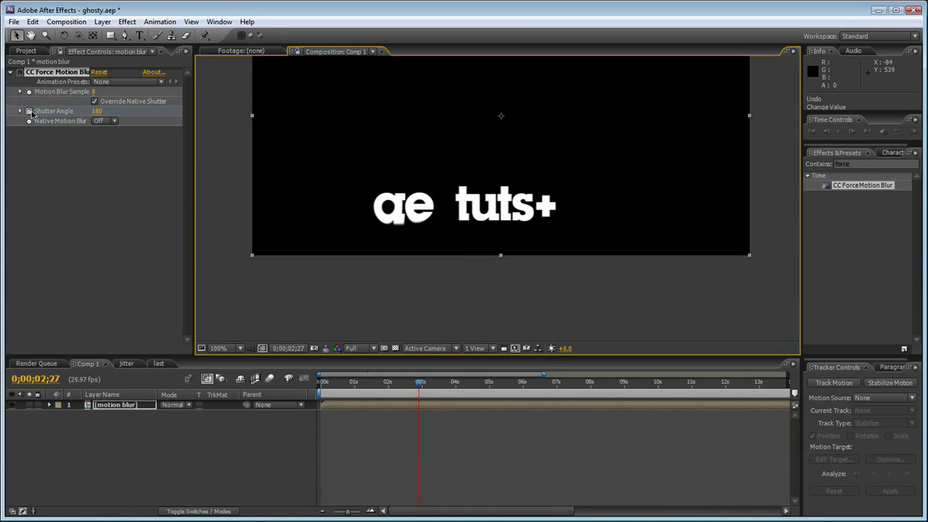
Turn off keyframing for the Shutter Angle and set it to 3600.
left_click(97, 111)
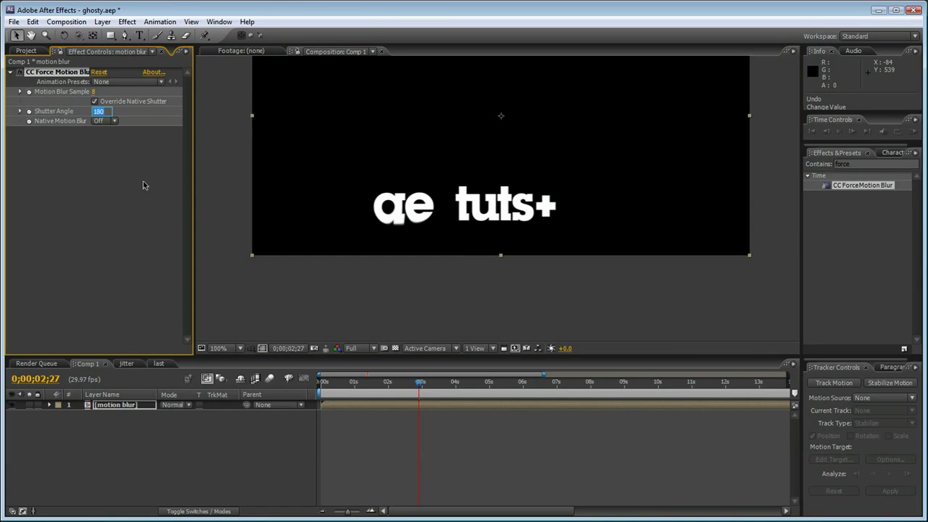
type("3600")
key("Return")
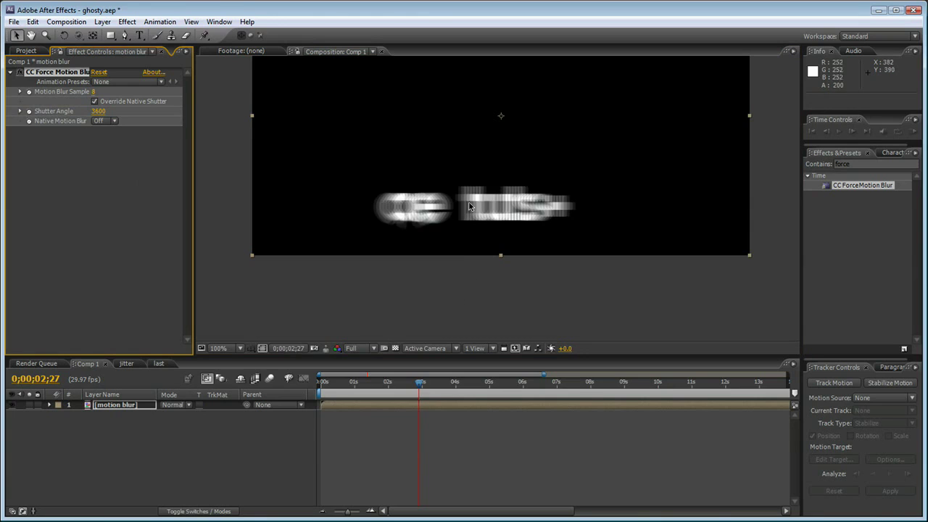
RAM preview the Comp 1 animation and examine the smoky trails at 0;00;00;28 and 0;00;01;04.
key("comma")
key("period")
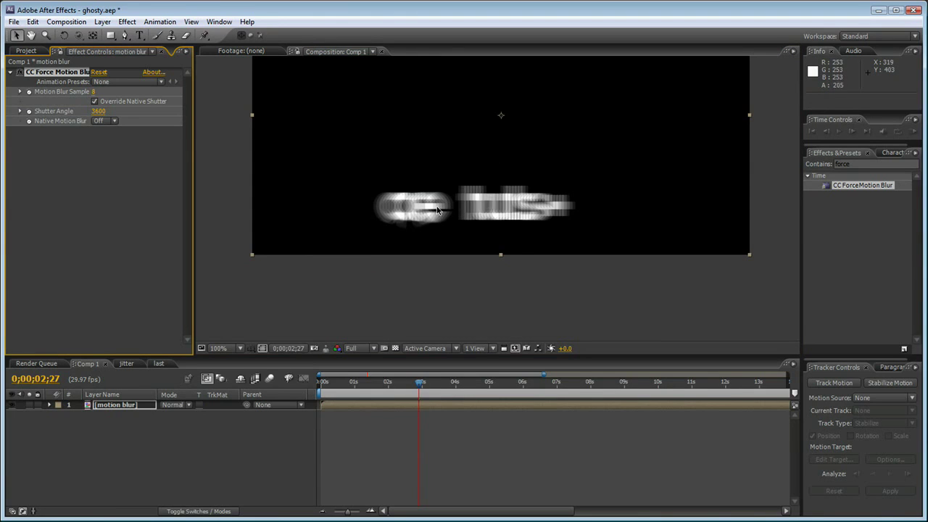
key("comma")
key("h")
left_click_drag(493, 170, 471, 202)
key("v")
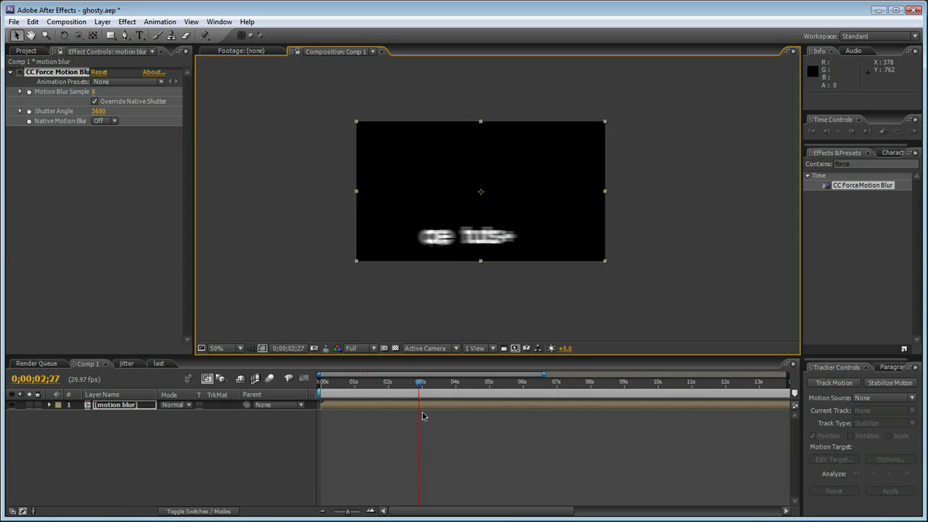
key("period")
key("KP_0")
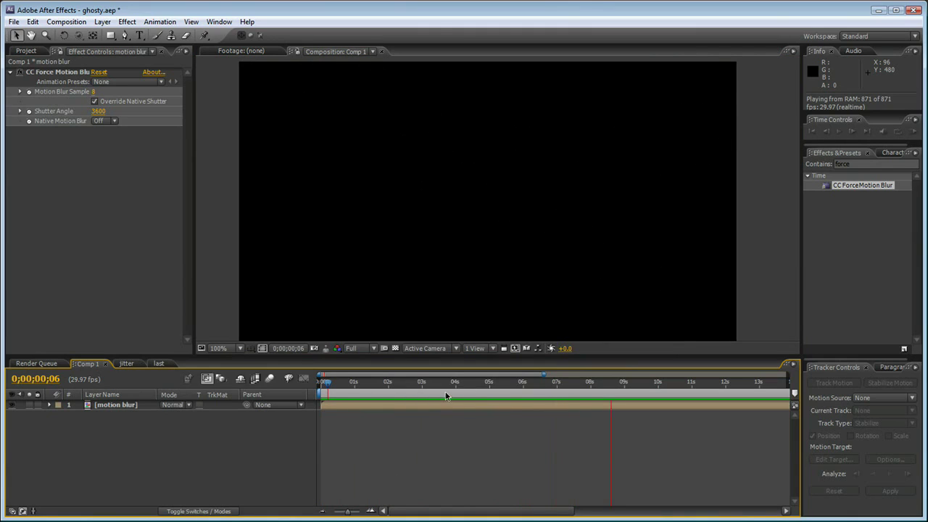
key("space")
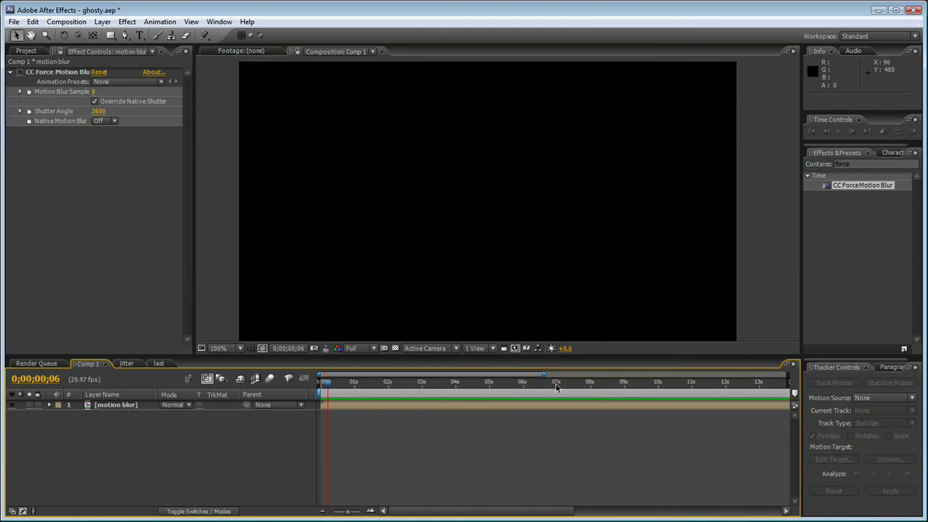
key("space")
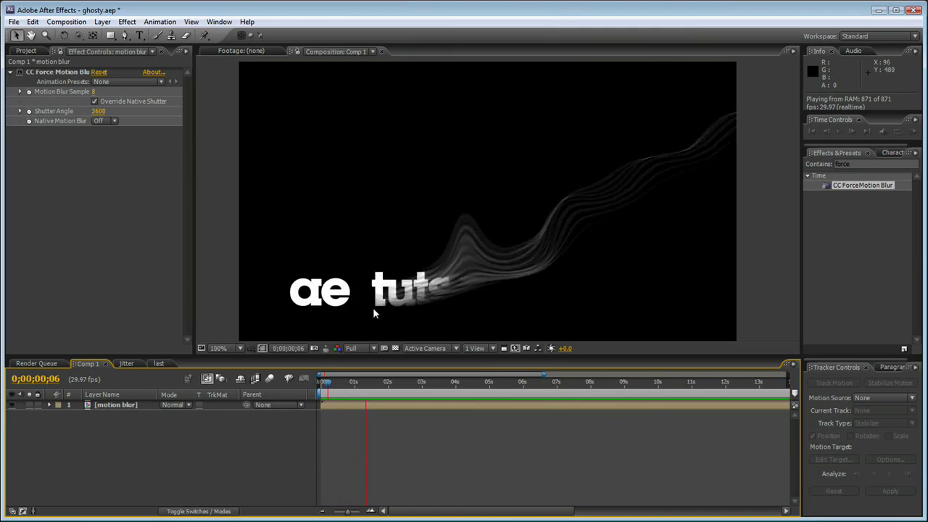
left_click(354, 384)
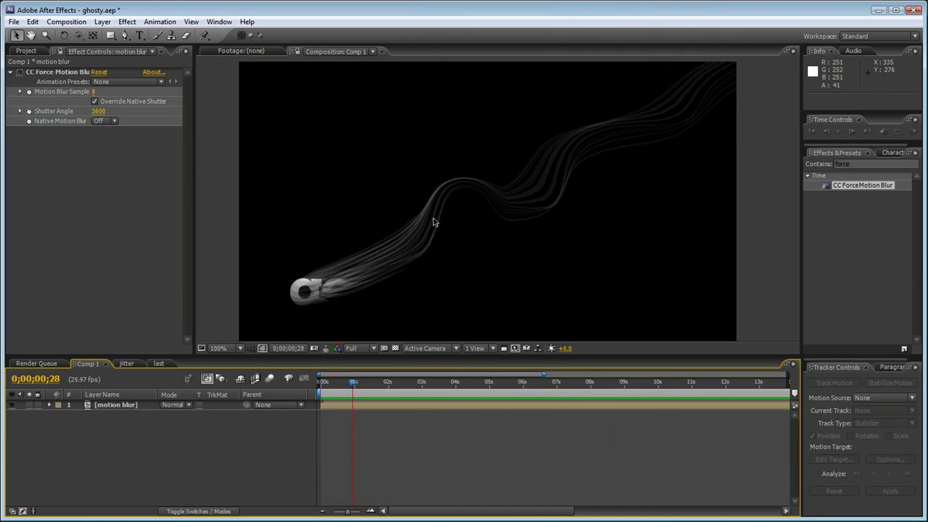
mouse_move(361, 382)
left_mouse_down()
mouse_move(352, 384)
mouse_move(382, 384)
mouse_move(358, 385)
left_mouse_up()
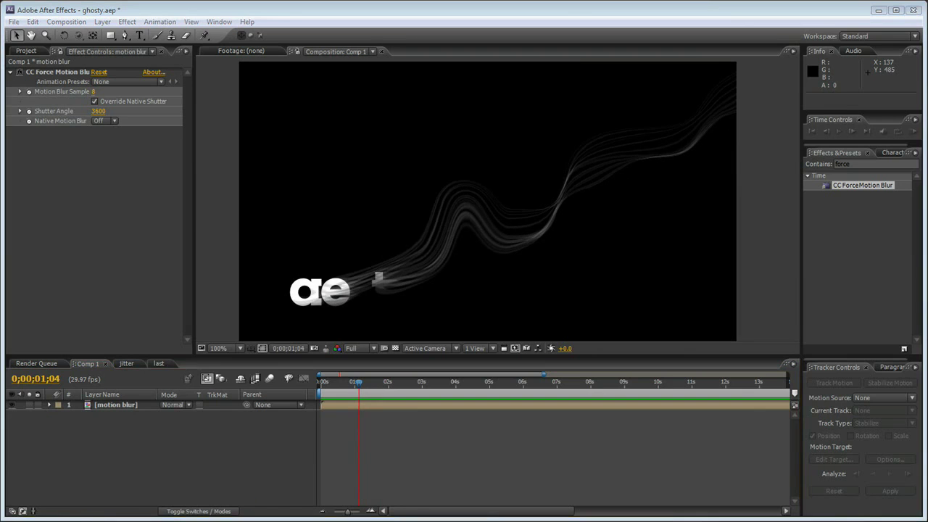
View the "Give Your Type Some Ball Action" page in the browser, return to After Effects and scrub the reveal from 0;00;01;09 back to 0;00;00;14.
key("alt+Tab")
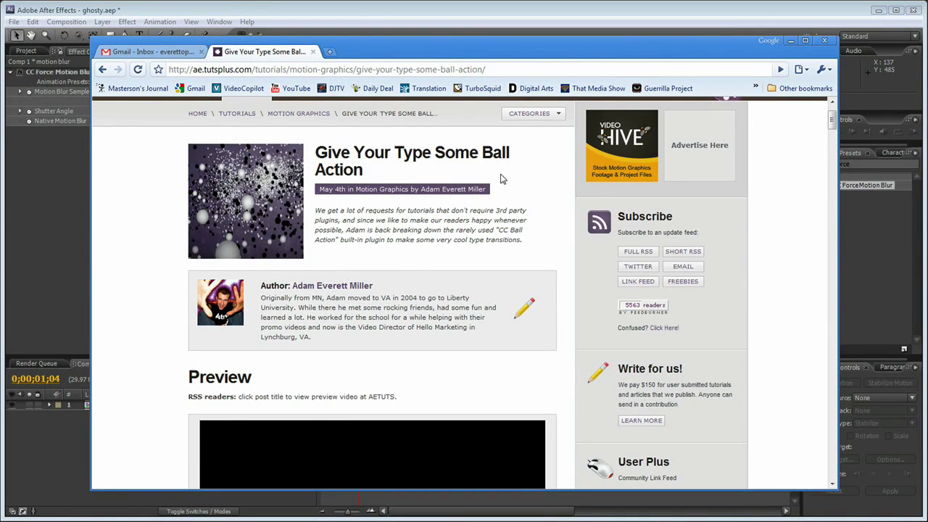
left_click(791, 40)
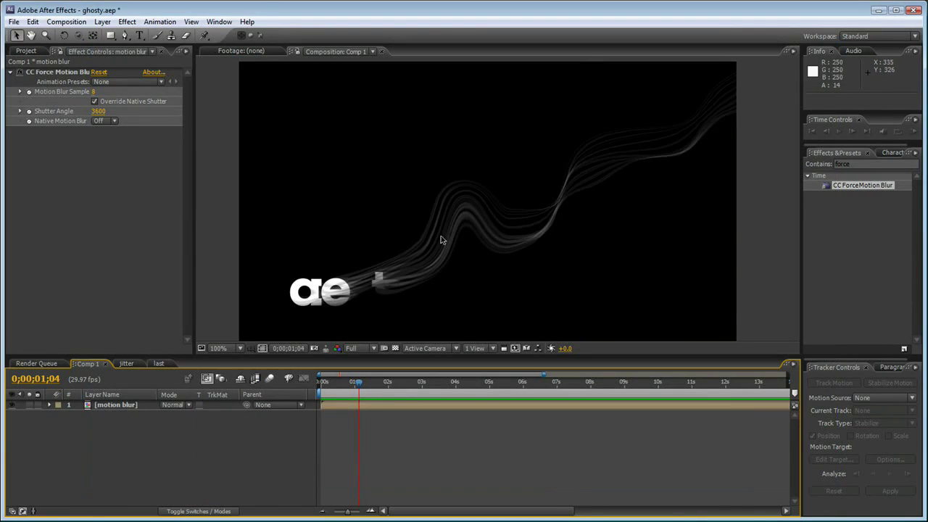
mouse_move(358, 388)
left_mouse_down()
mouse_move(372, 387)
mouse_move(352, 386)
mouse_move(364, 387)
left_mouse_up()
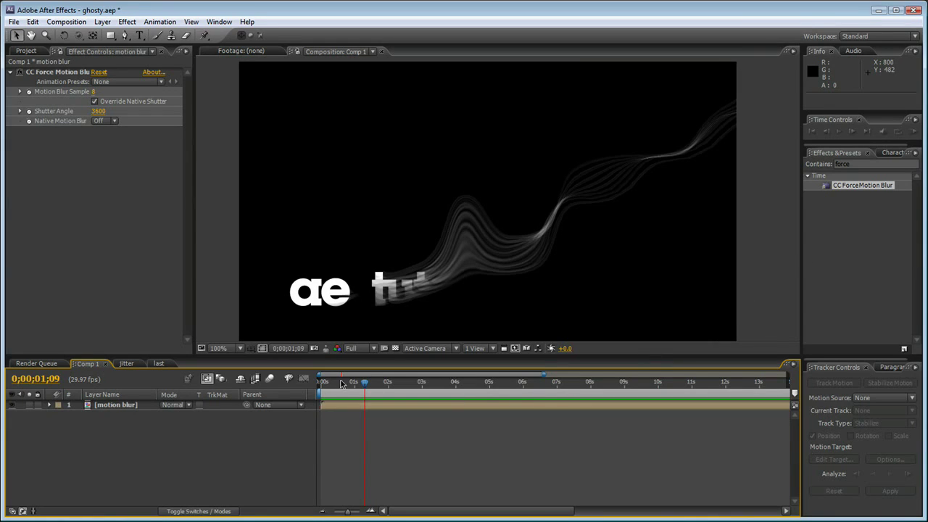
left_click_drag(364, 385, 337, 387)
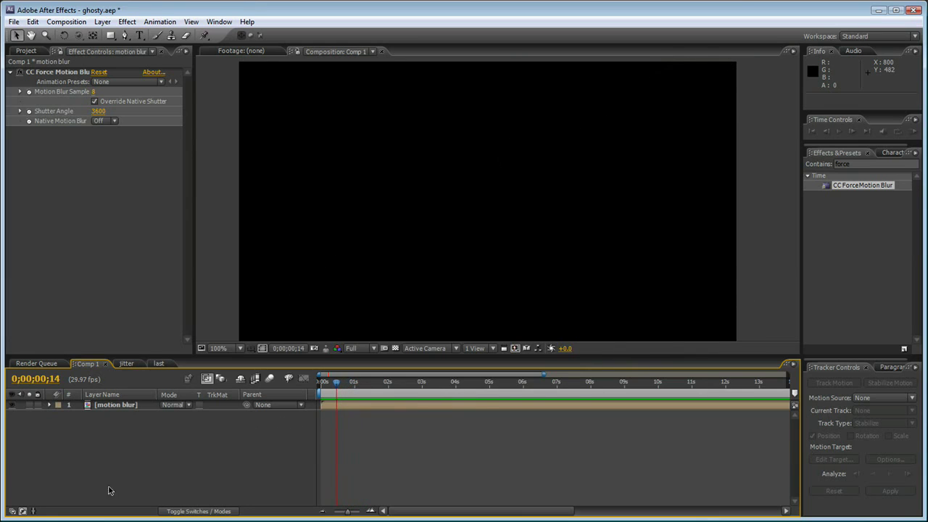